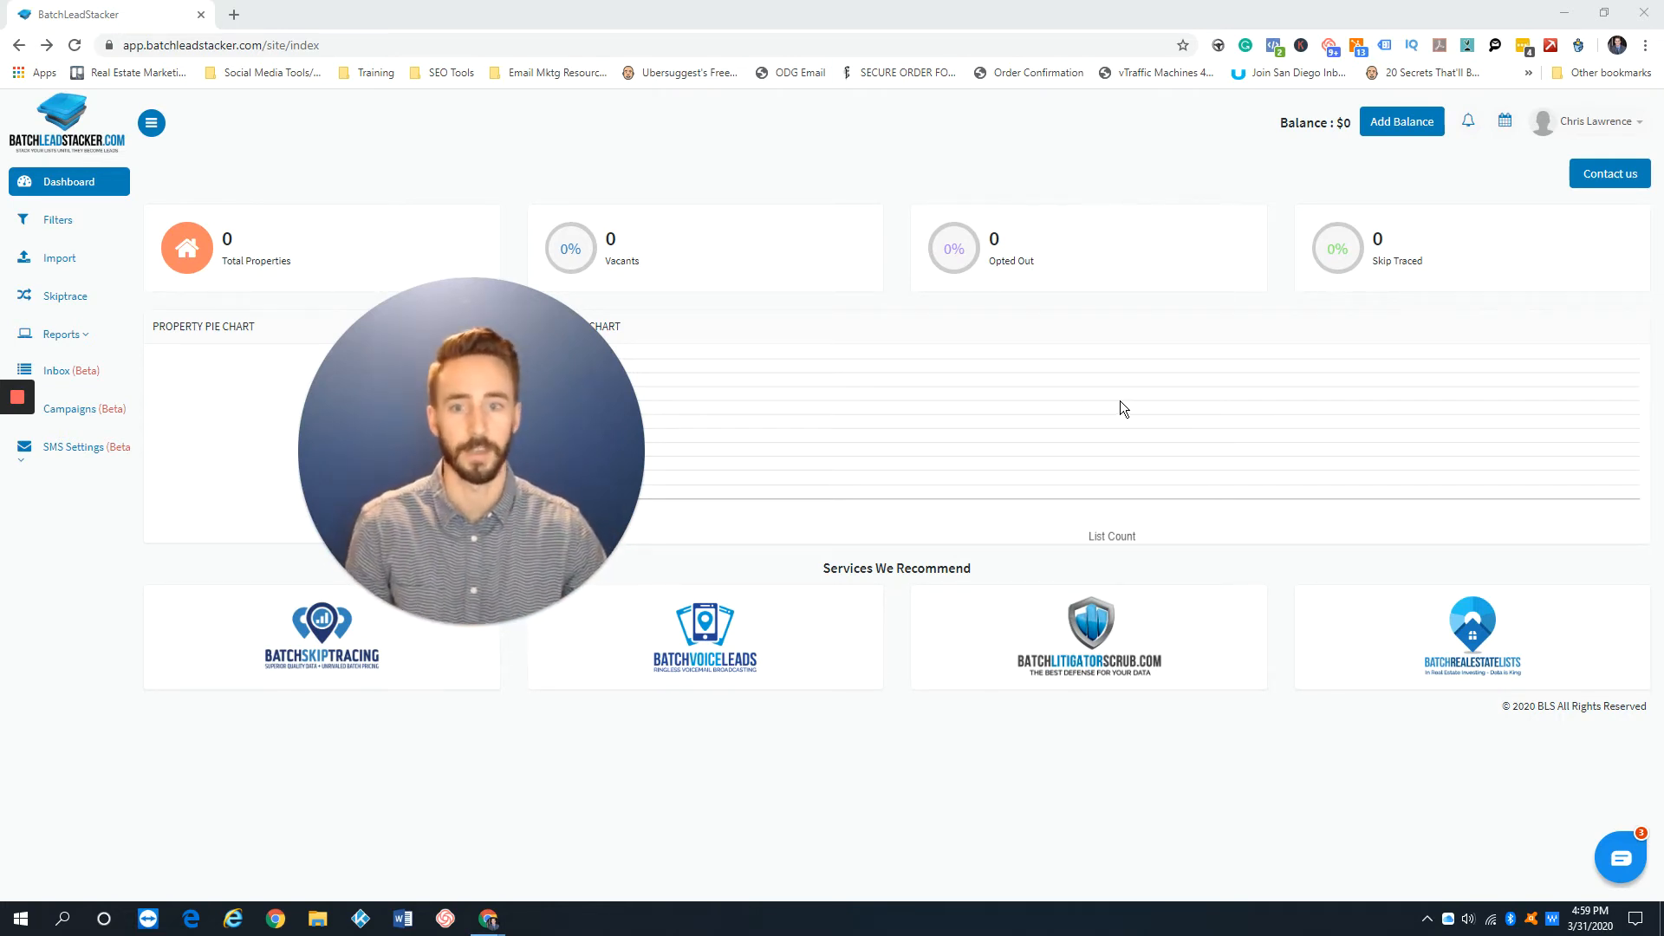
mouse_move(439, 440)
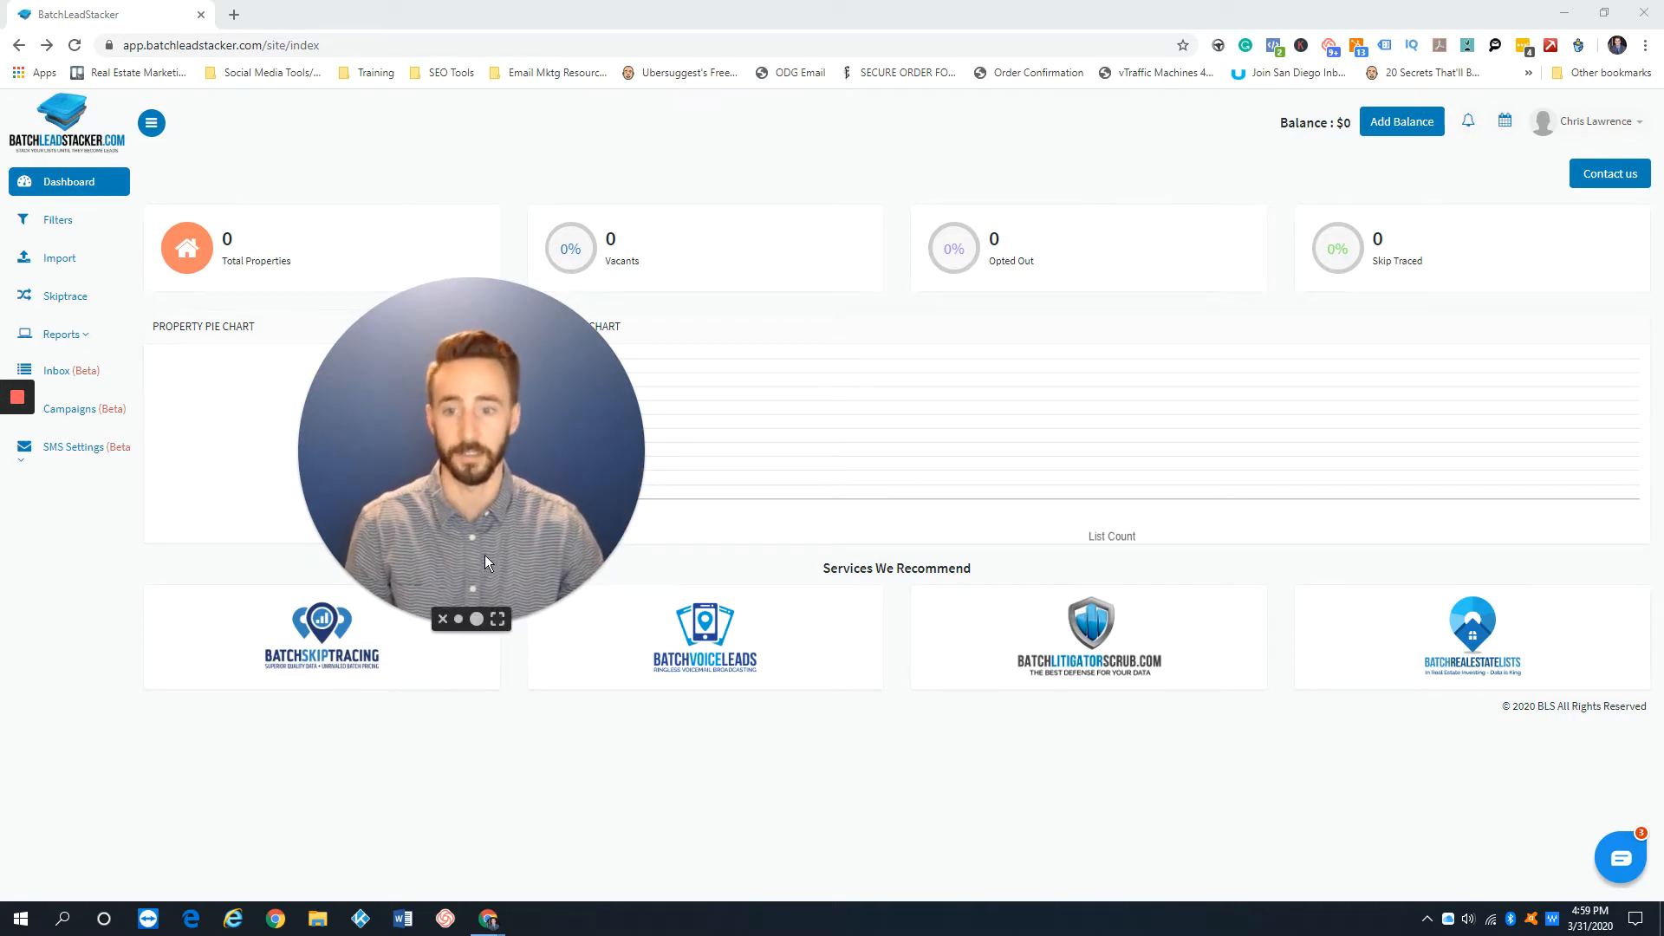
left_click(459, 623)
left_click_drag(389, 493, 116, 737)
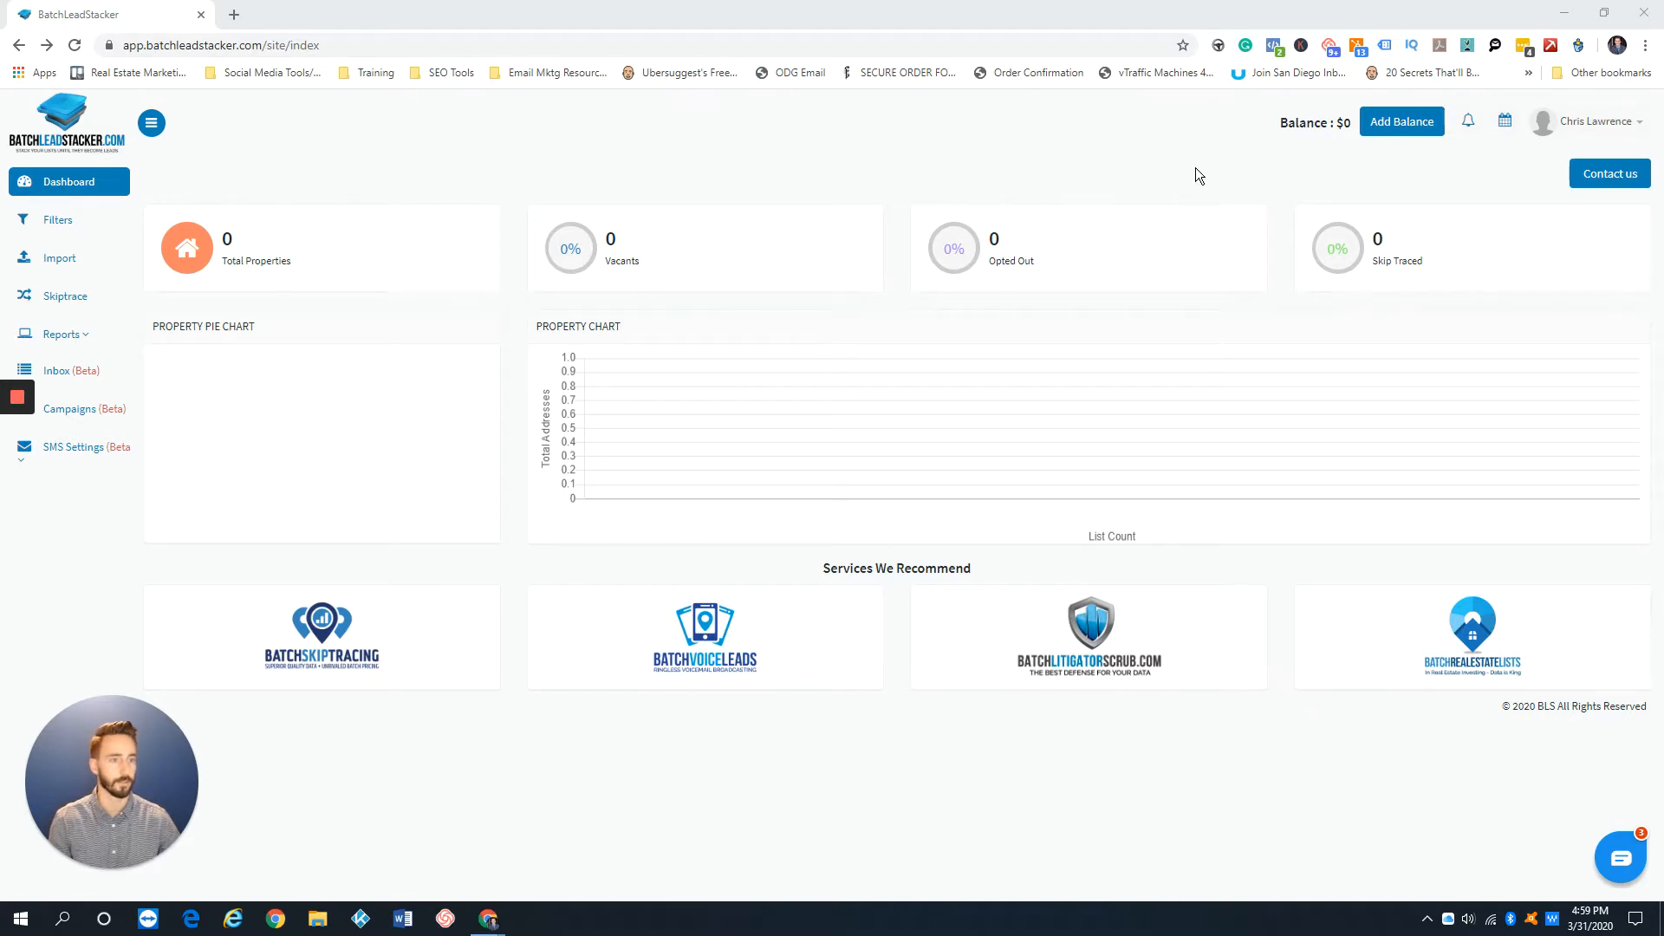
Step: Open the account's Users page and bring up the form for creating a new employee
left_click(1601, 129)
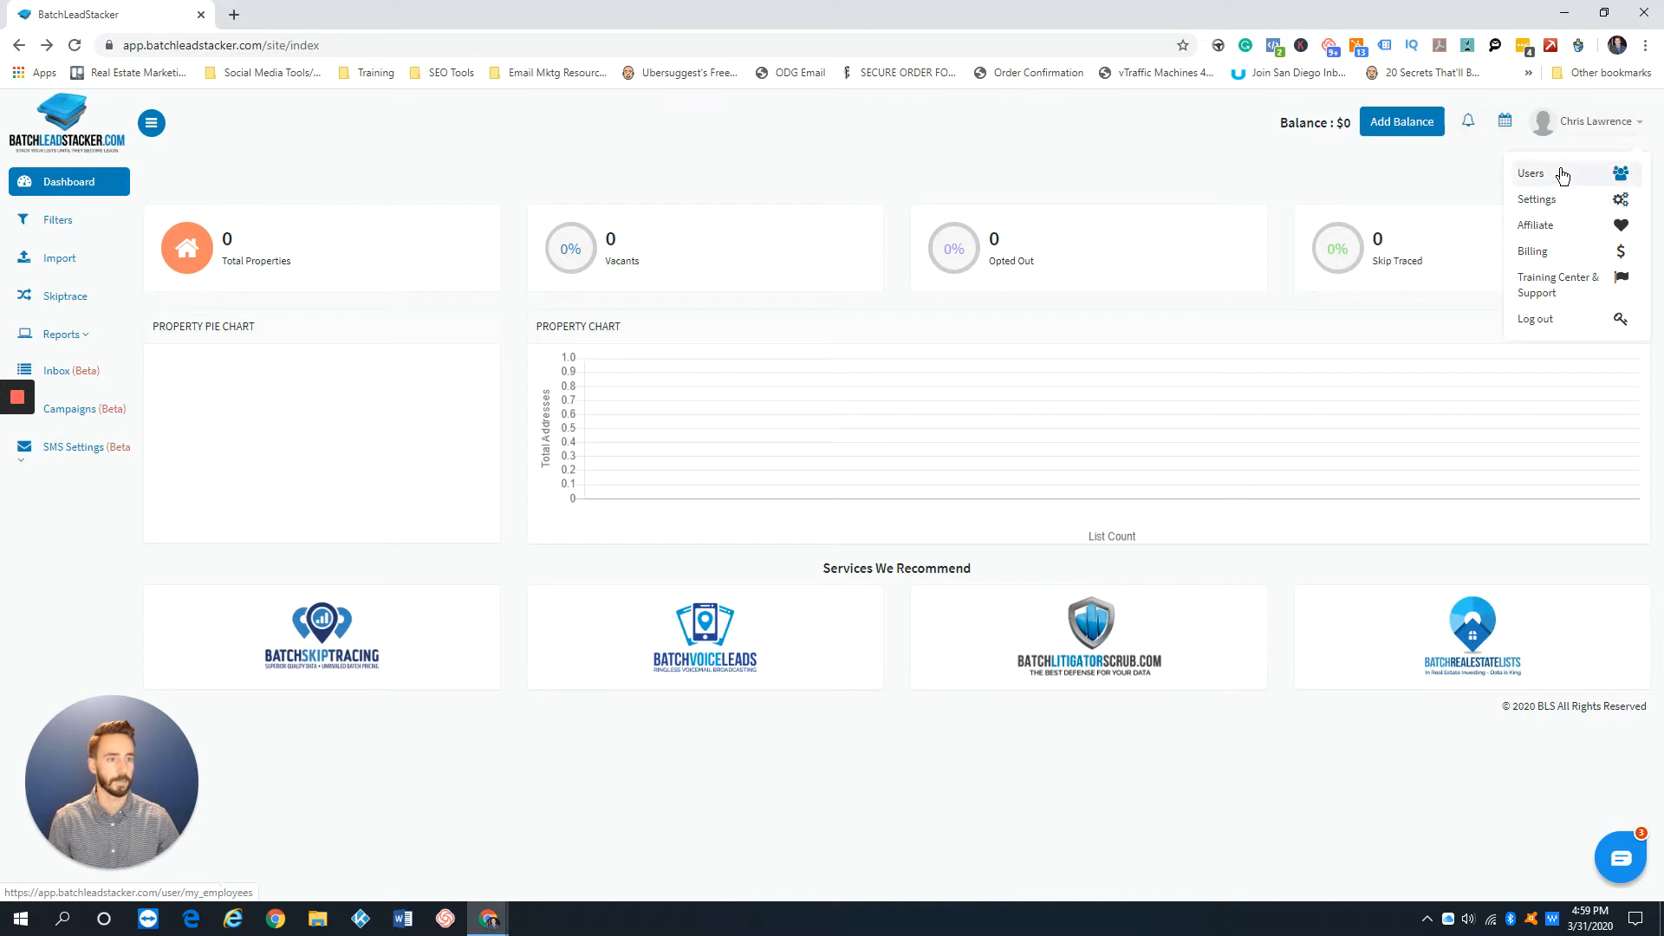
left_click(1563, 176)
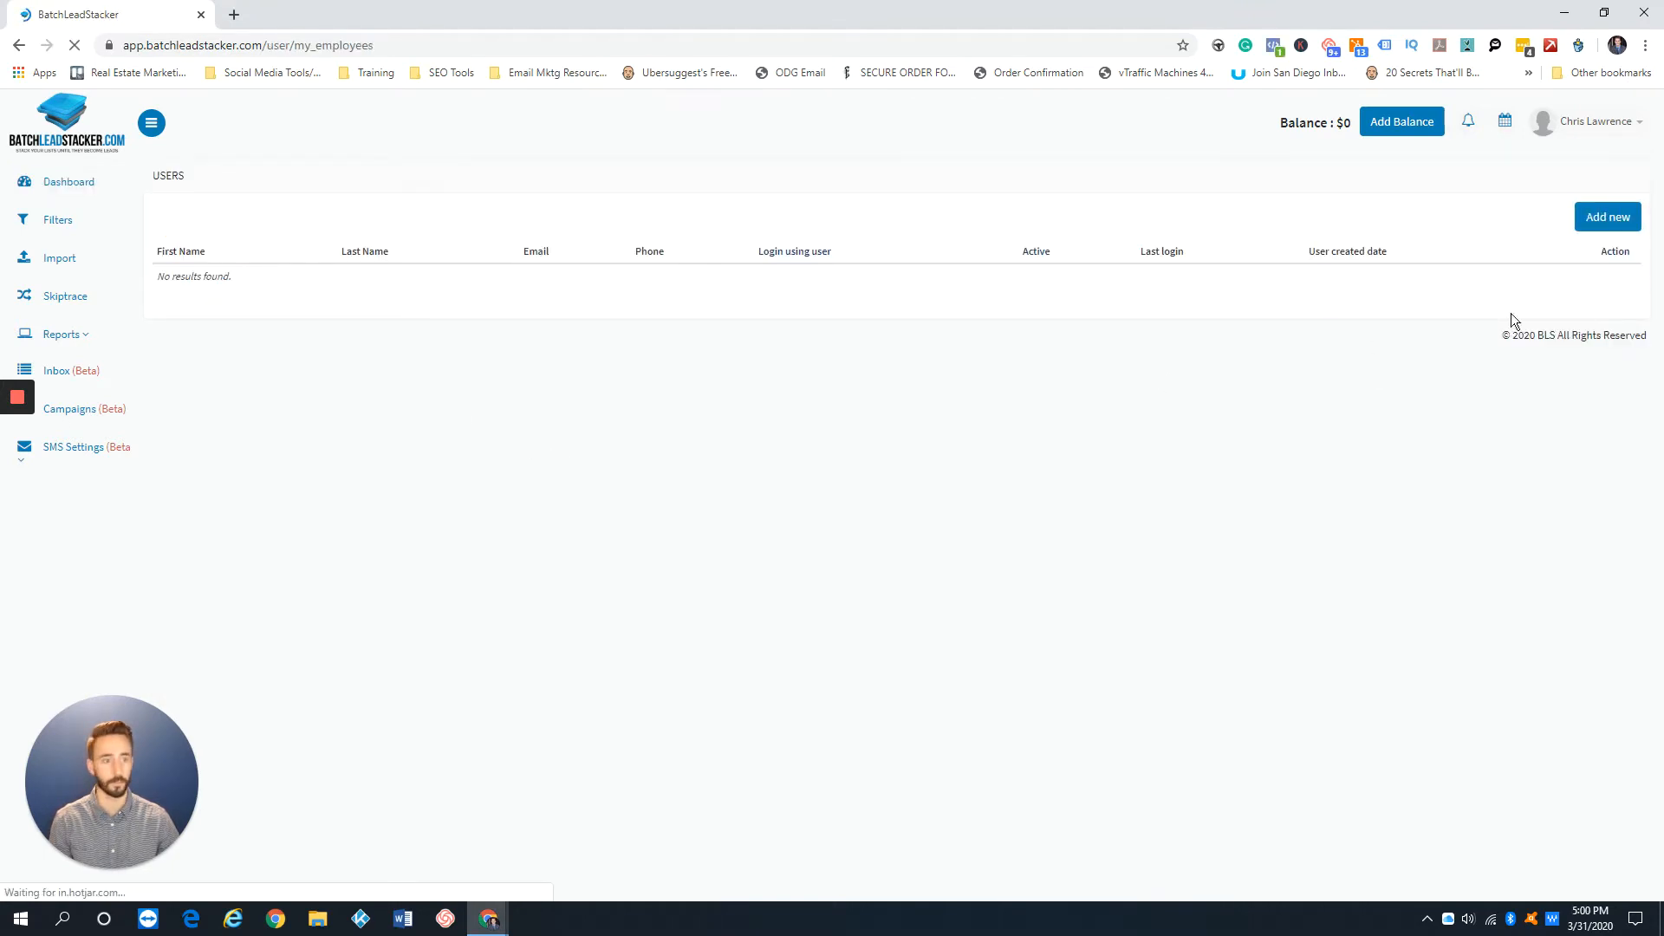
left_click(1585, 229)
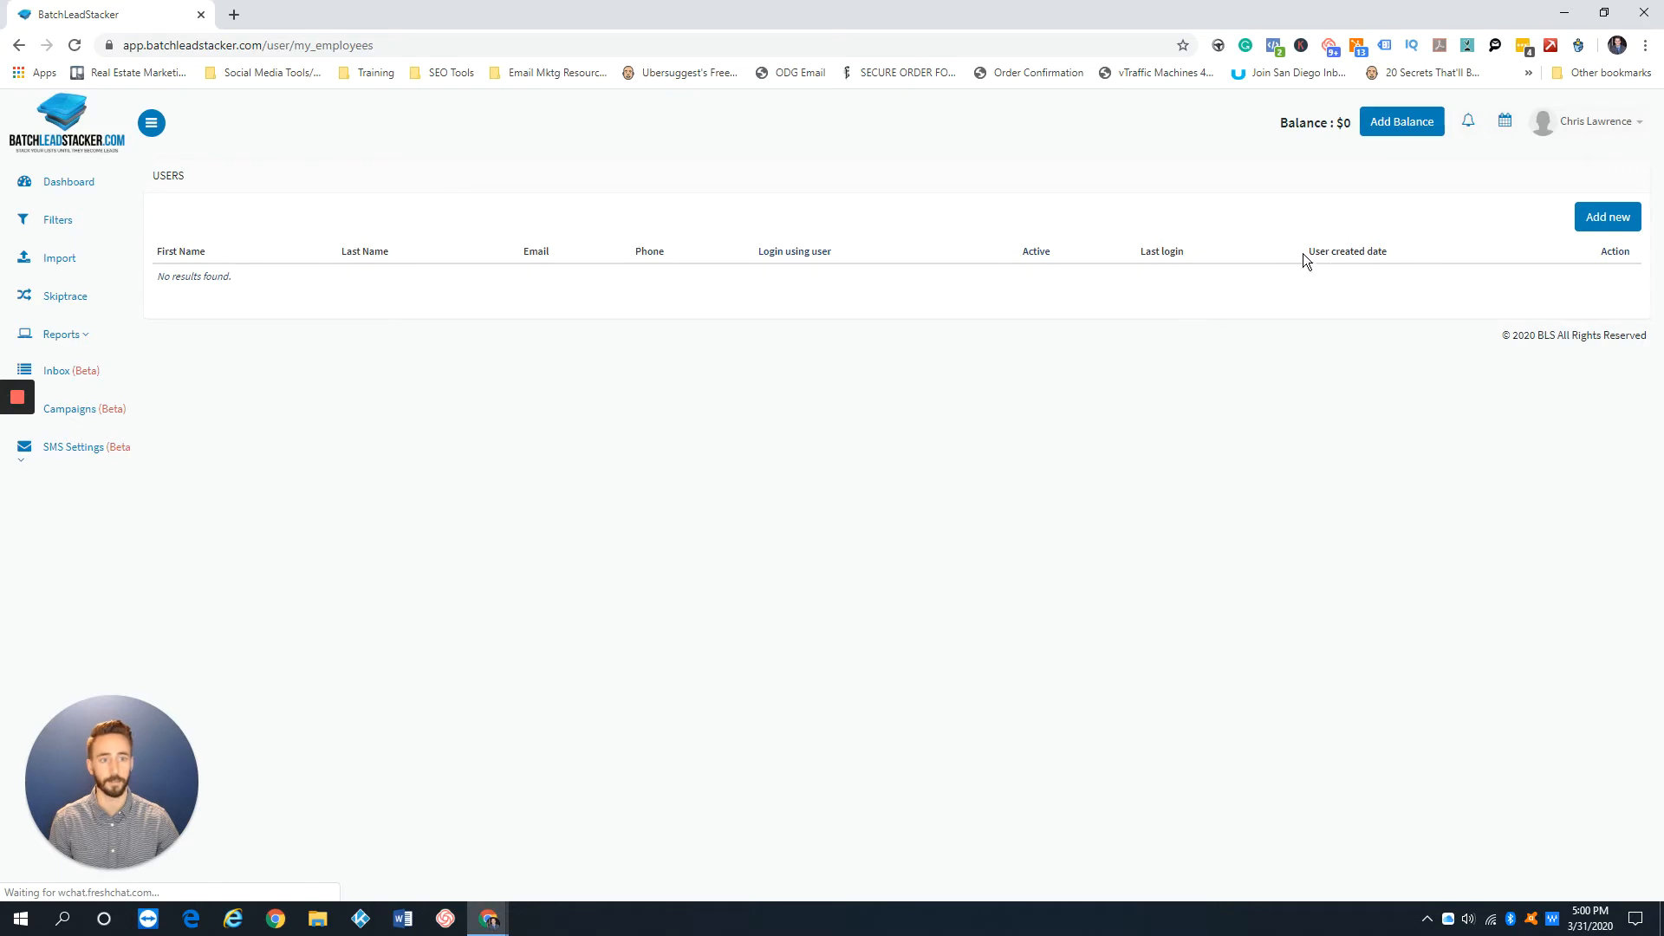
left_click(1599, 227)
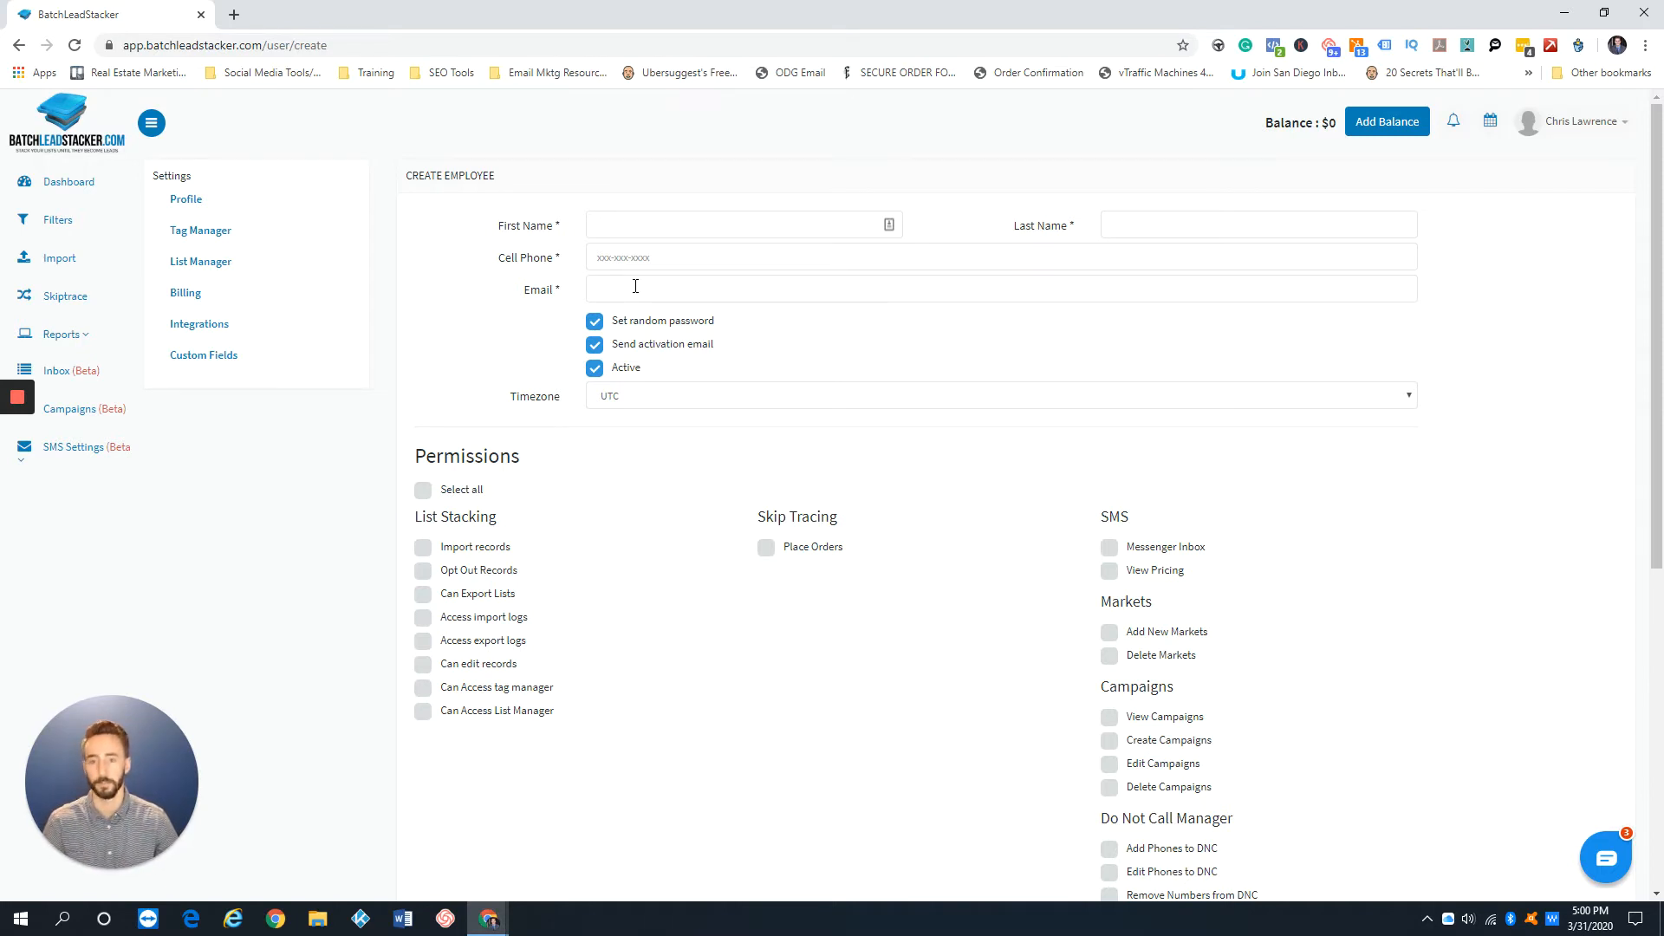
Step: Switch the Set random password and Send activation email options off and back on in the employee form
left_click(595, 323)
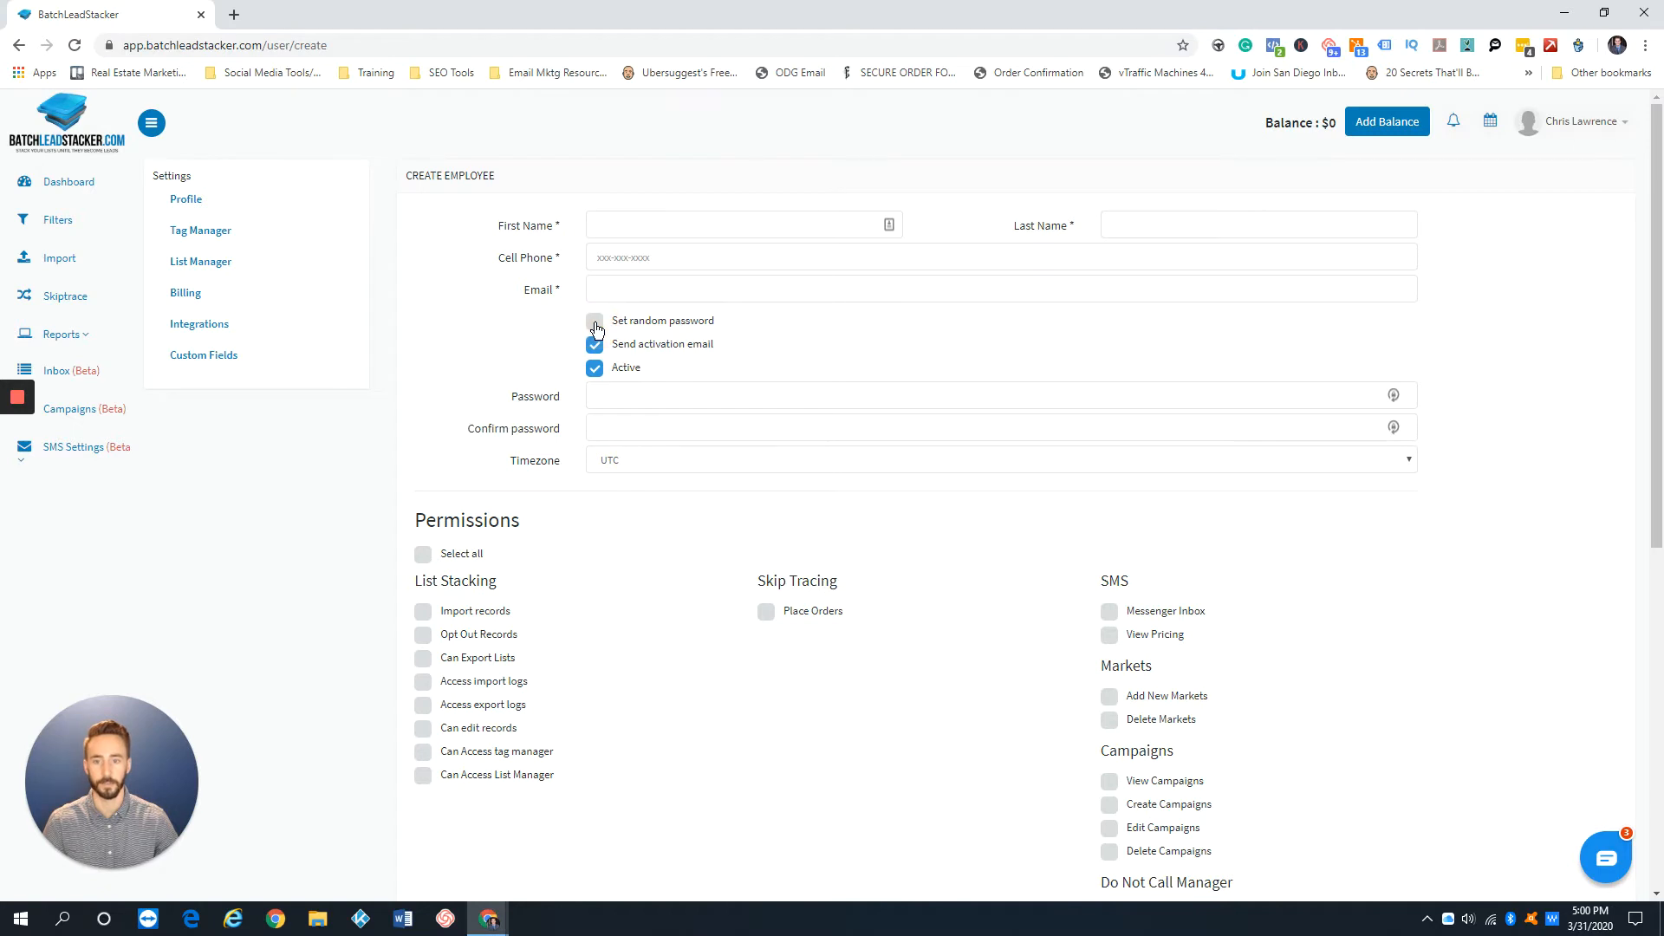
left_click(594, 322)
left_click(596, 346)
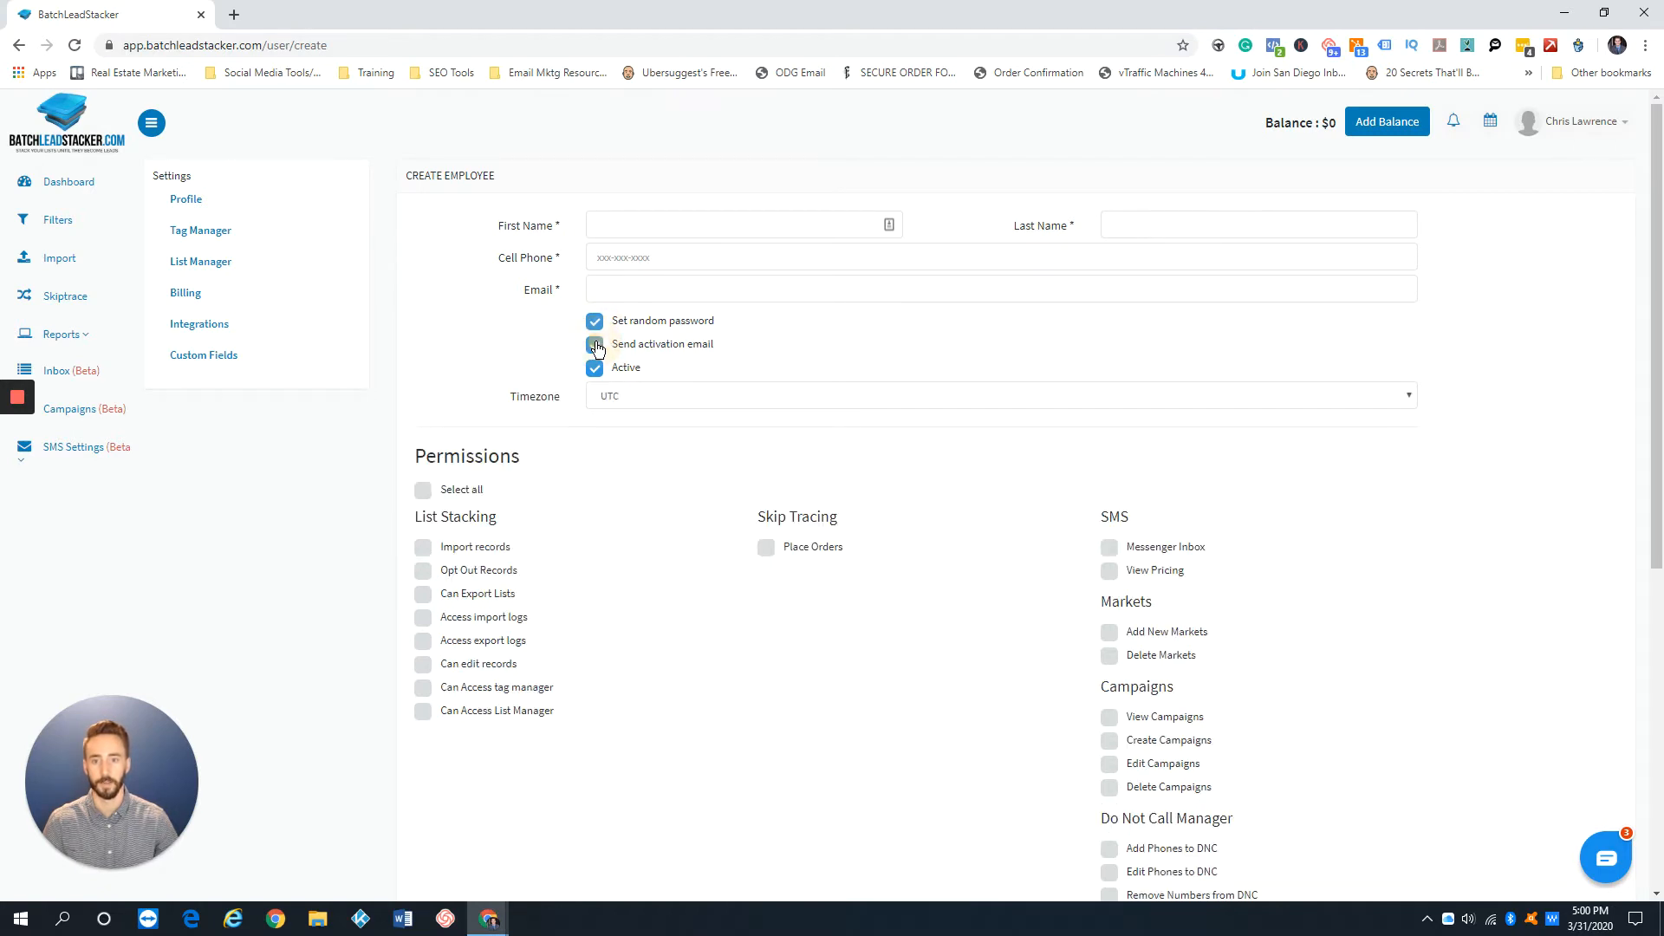
left_click(596, 346)
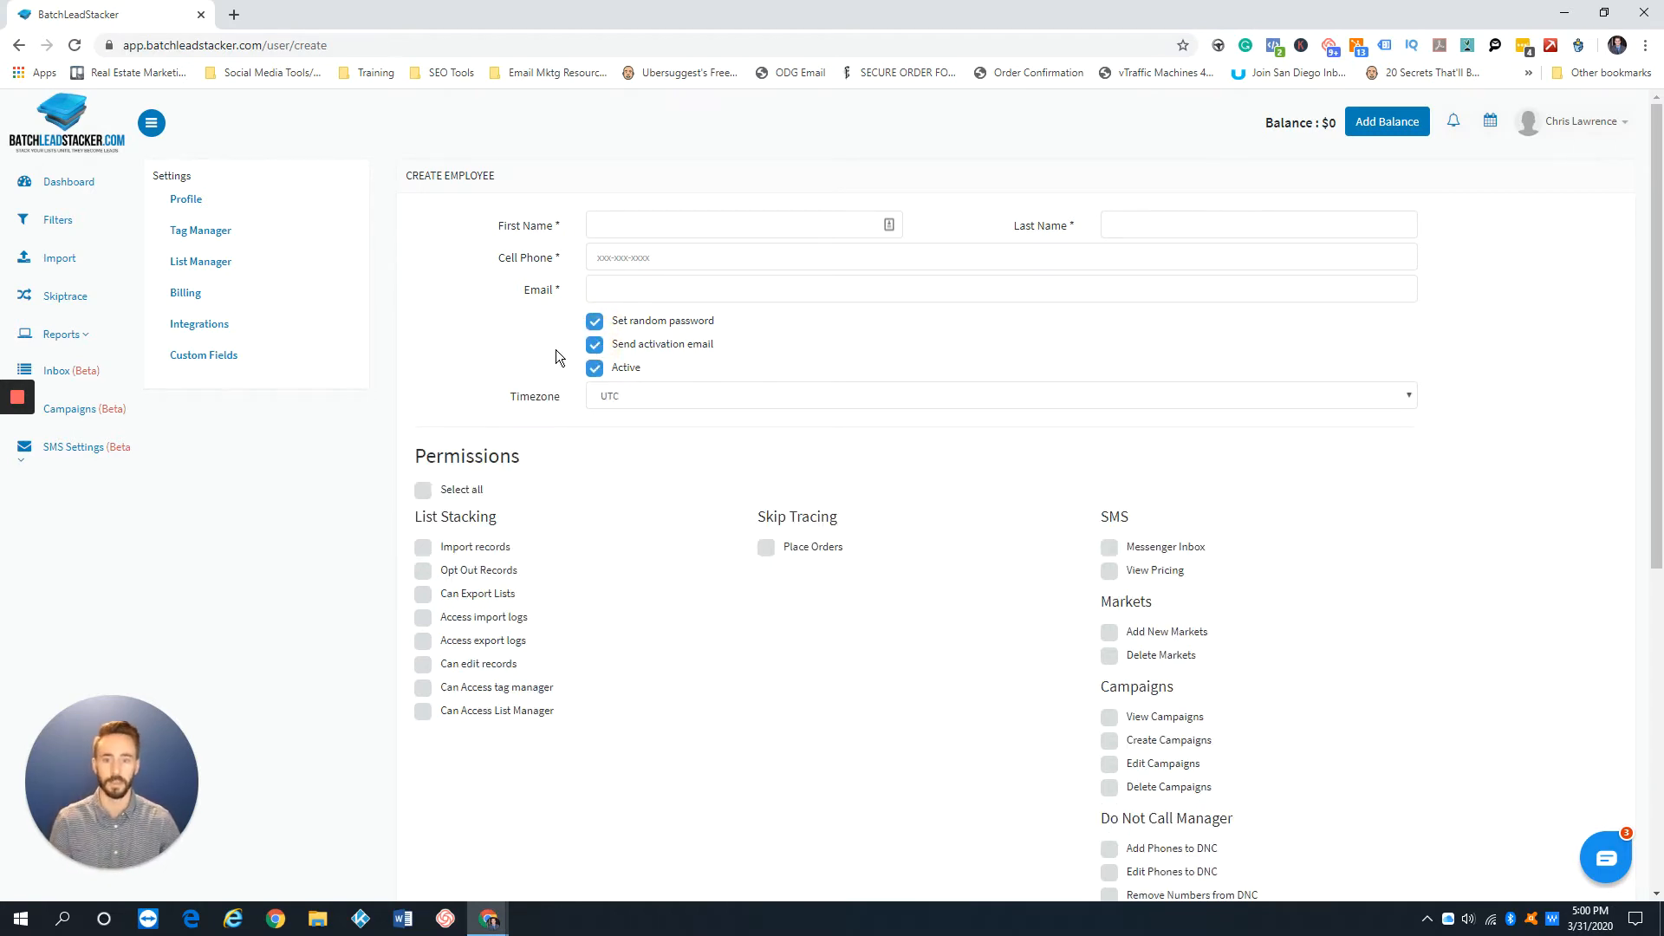
Step: Examine the employee permissions, from List Stacking and Skip Tracing to SMS, Do Not Call Manager, Quick Replies, Message Templates and Phone Manager
scroll(510, 353, "down", 2)
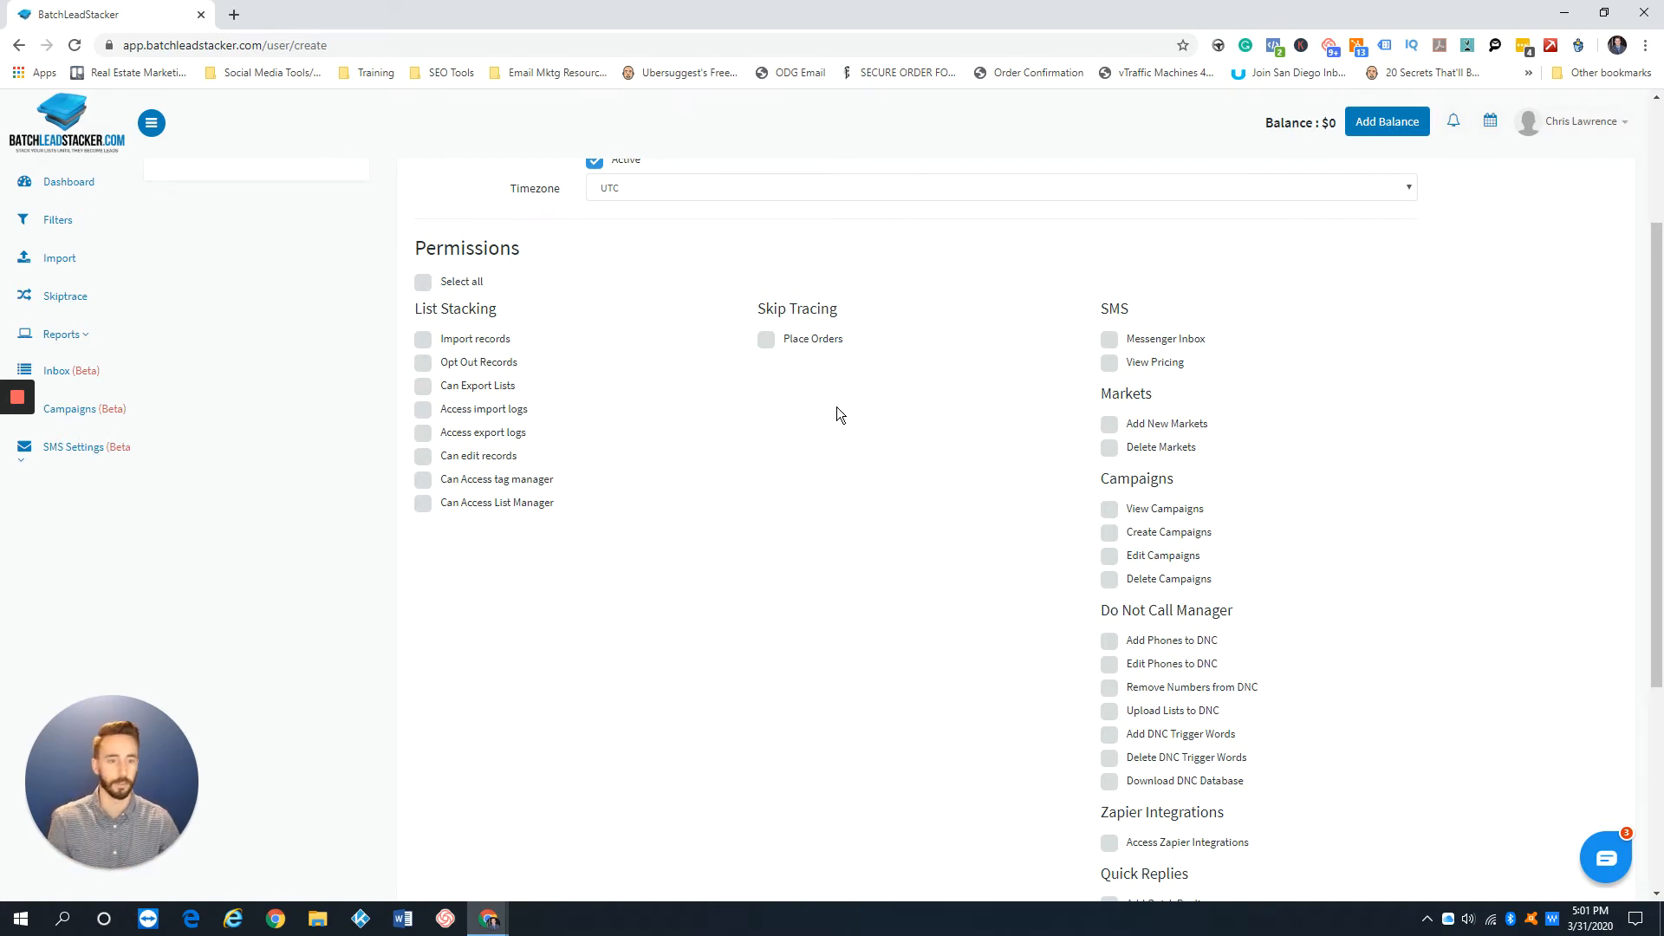
scroll(924, 393, "down", 2)
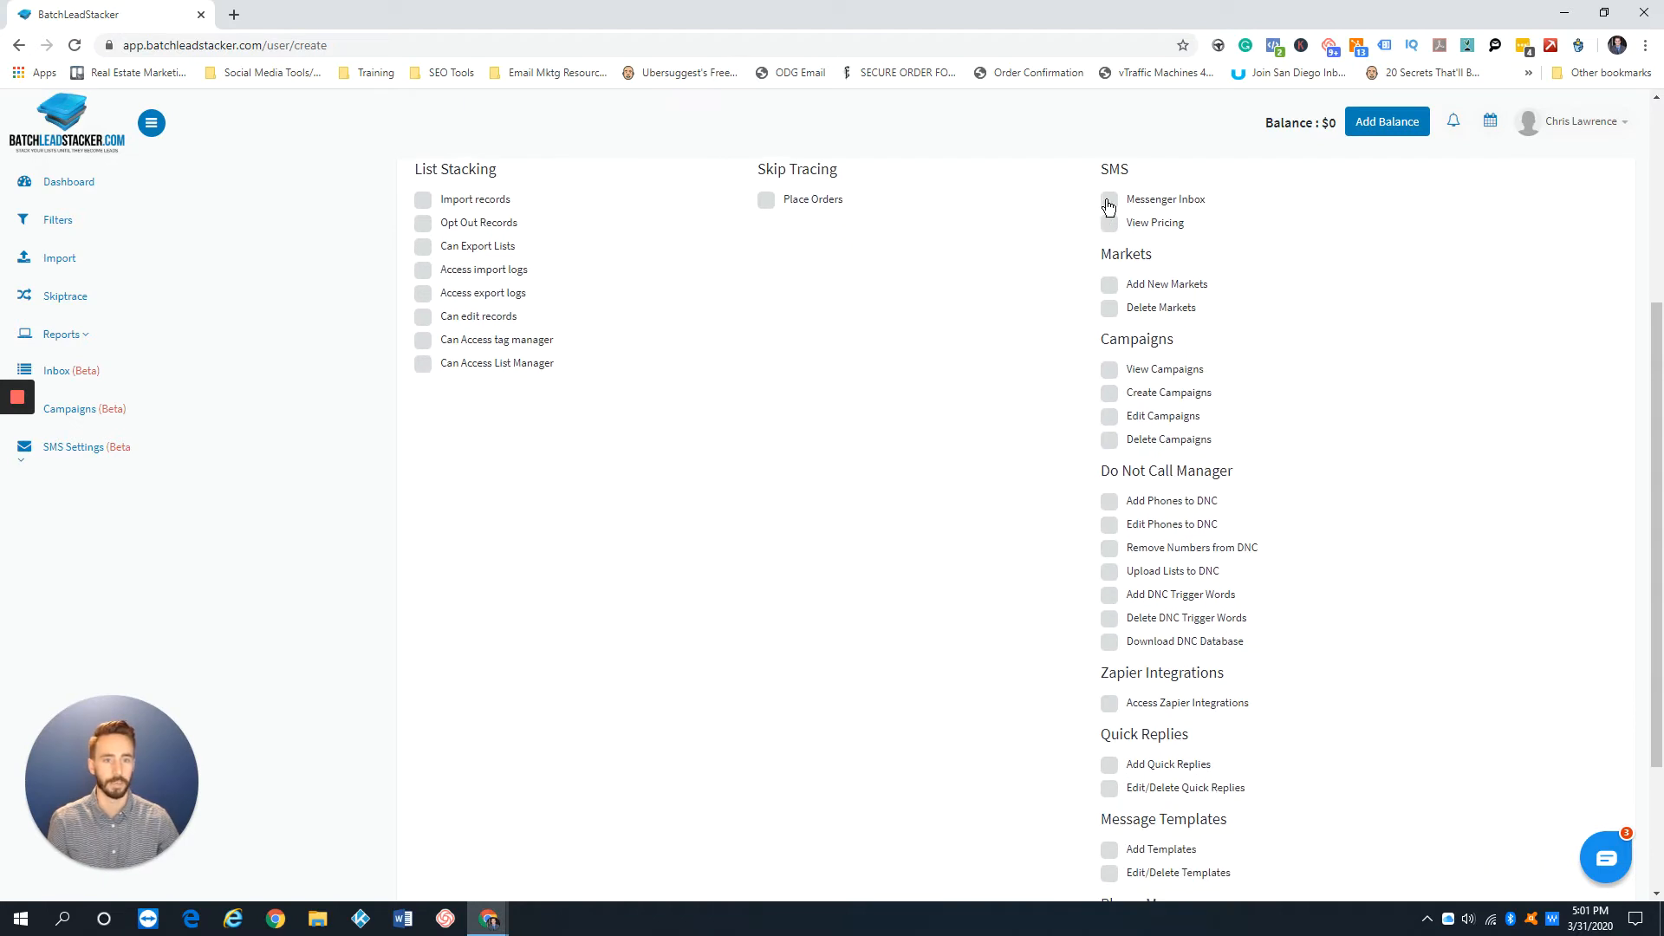
scroll(1073, 304, "down", 1)
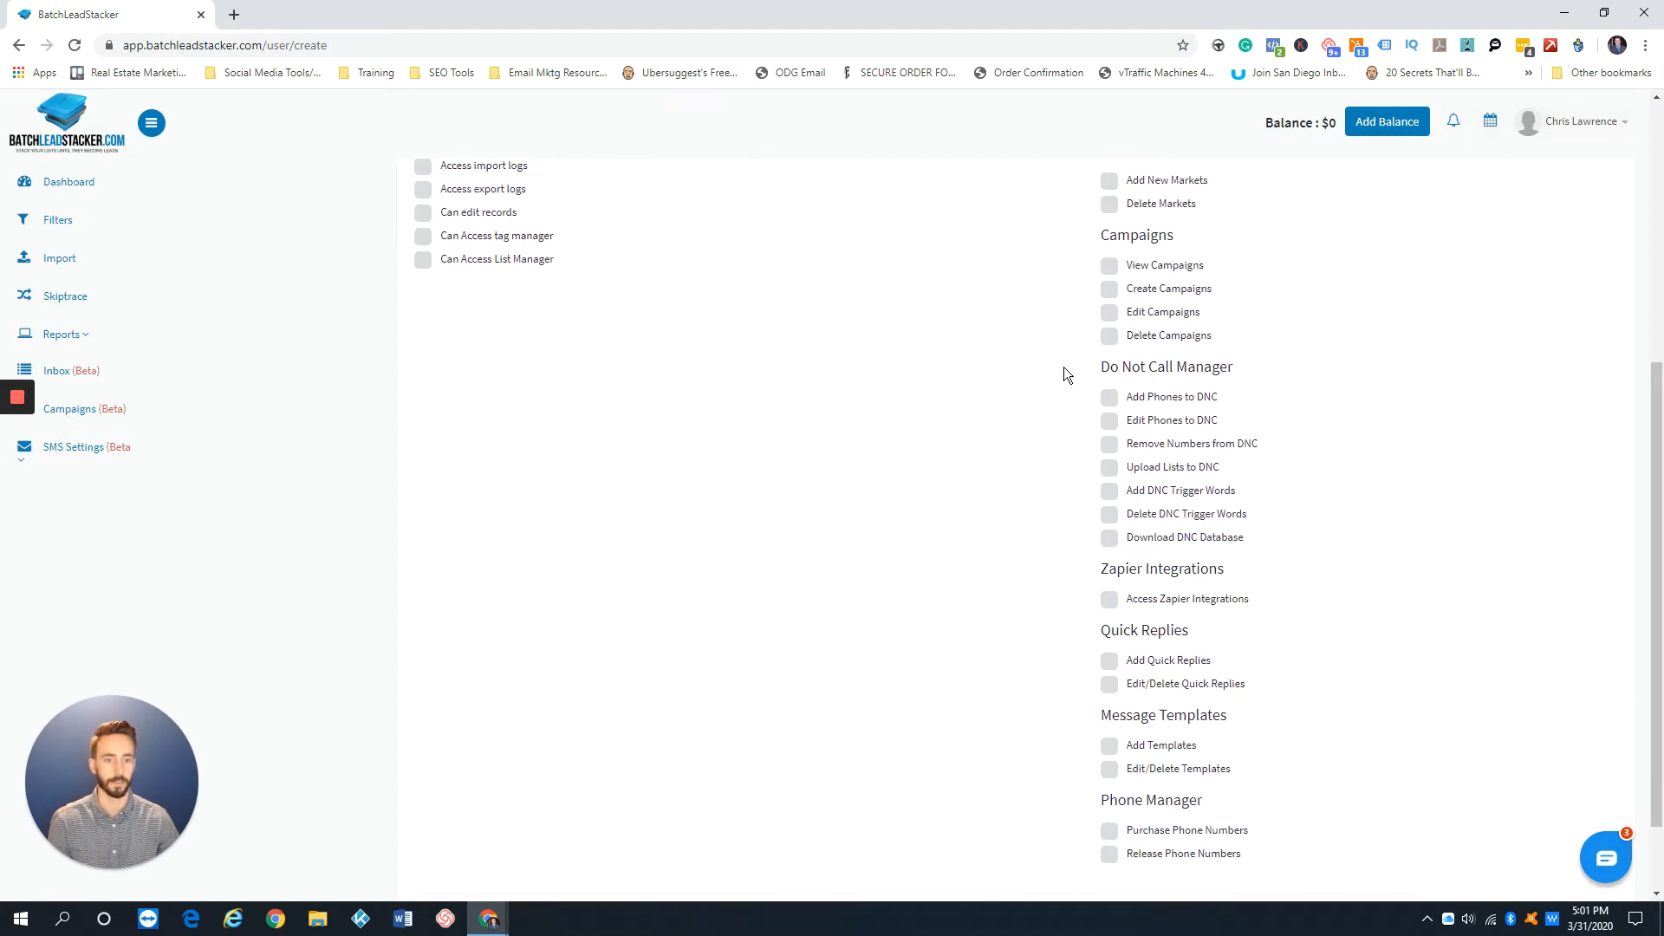
left_click_drag(1106, 367, 1276, 374)
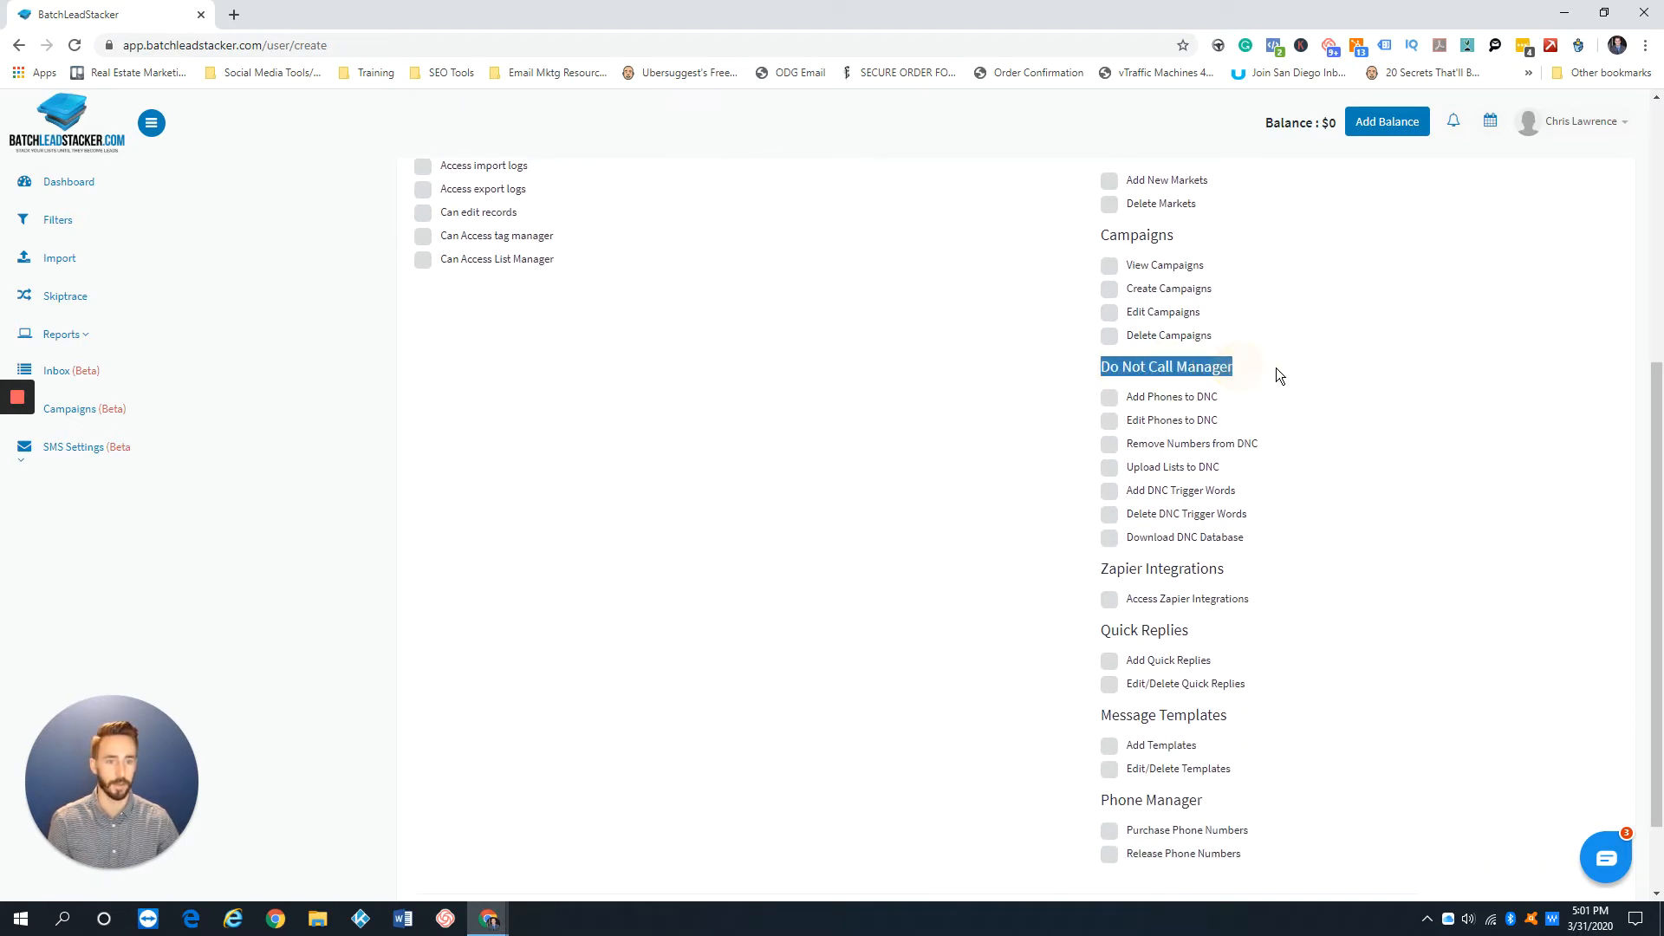
scroll(1068, 402, "down", 1)
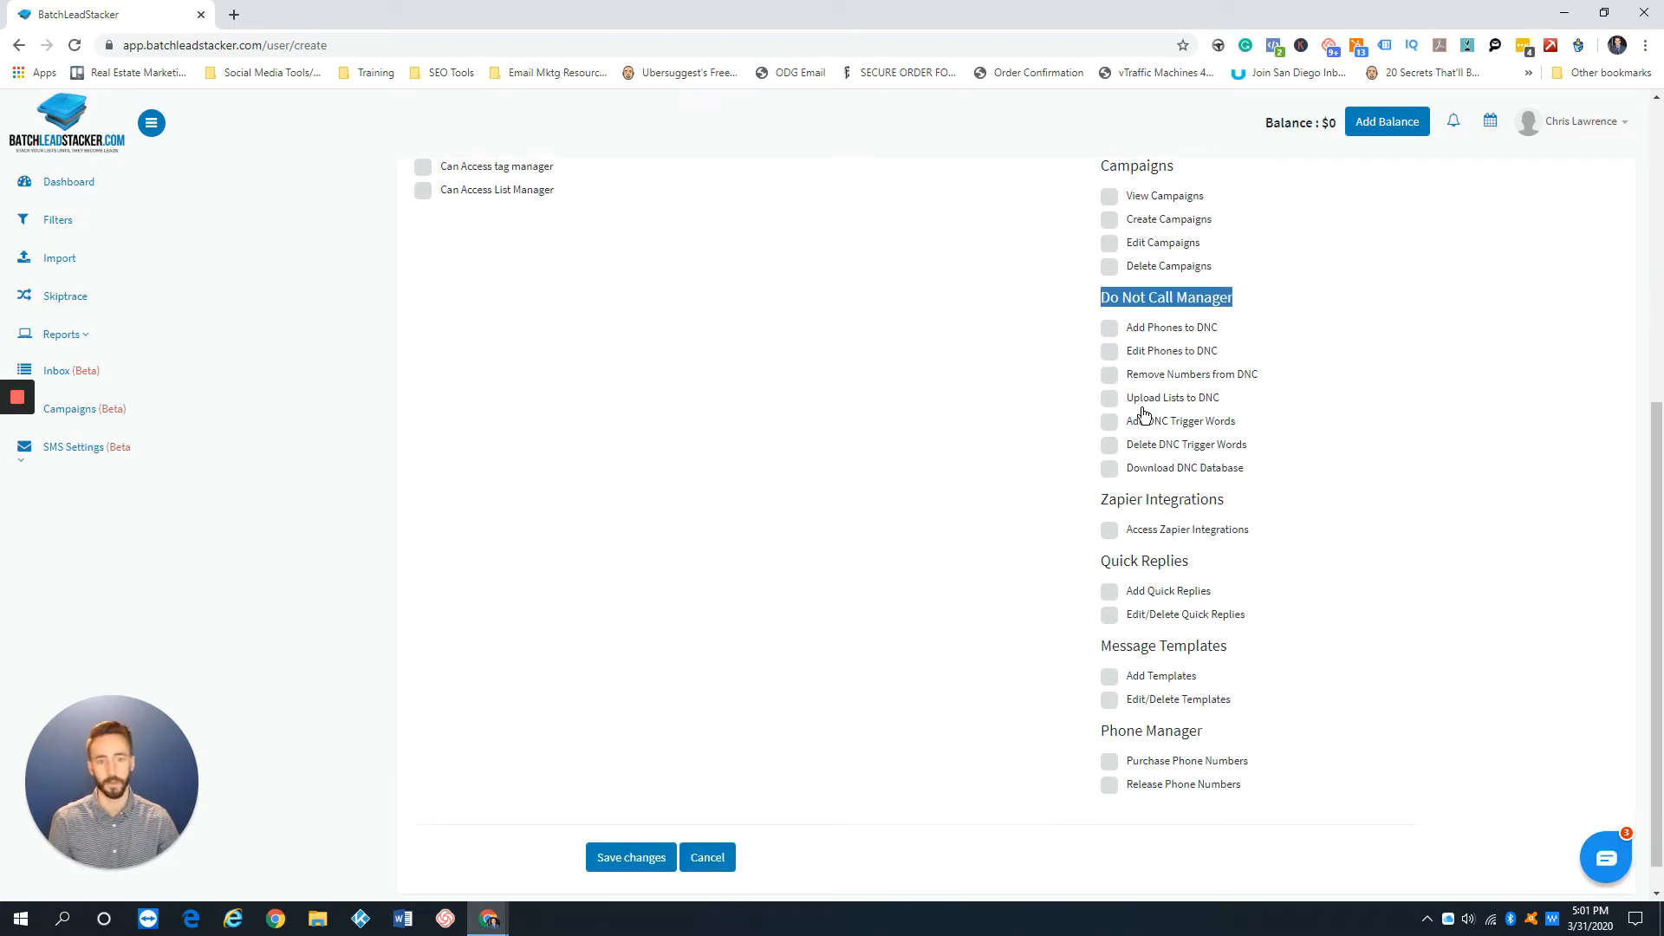
scroll(1052, 425, "down", 1)
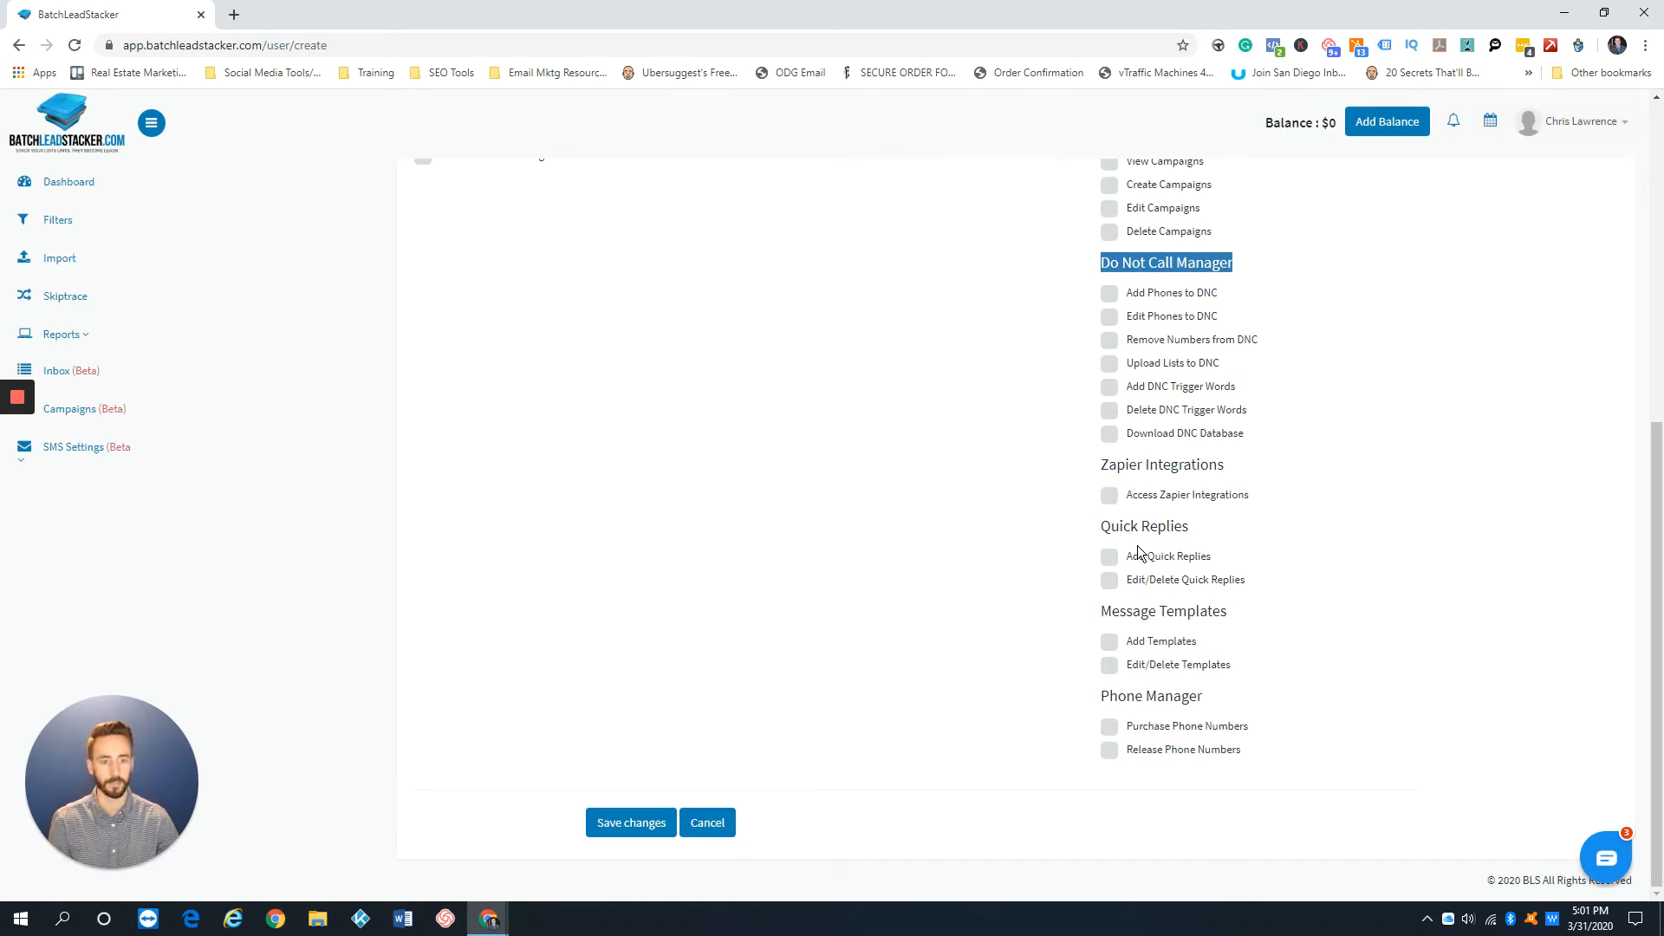
left_click_drag(1096, 527, 1182, 527)
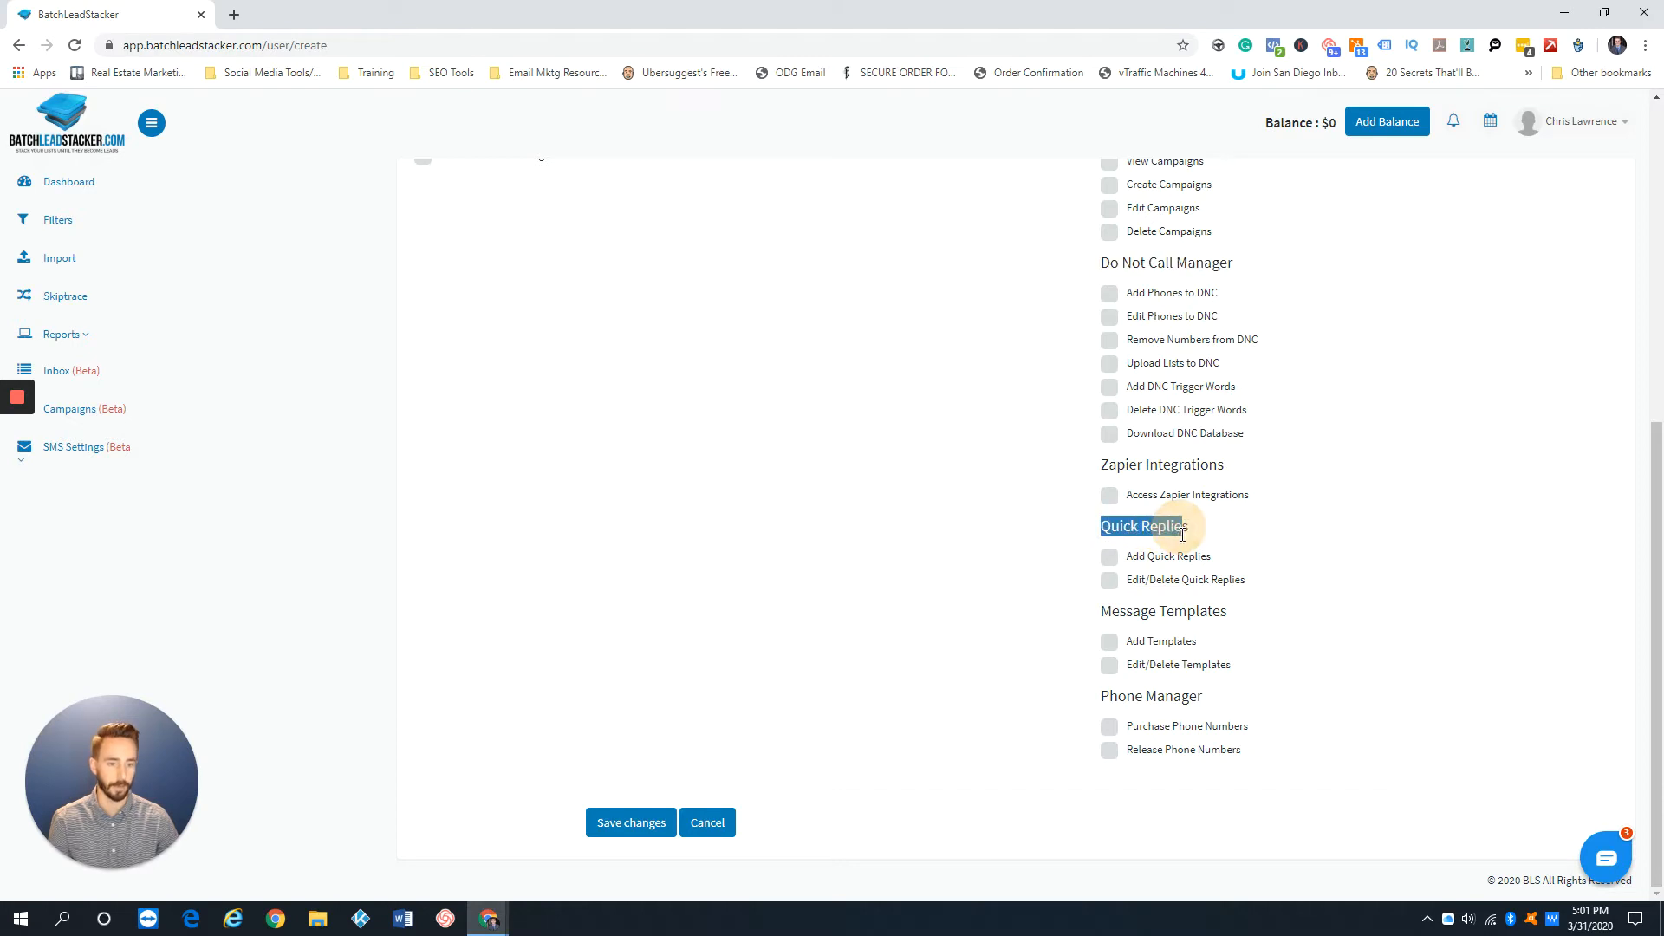
left_click_drag(1106, 614, 1245, 609)
left_click_drag(1107, 697, 1207, 699)
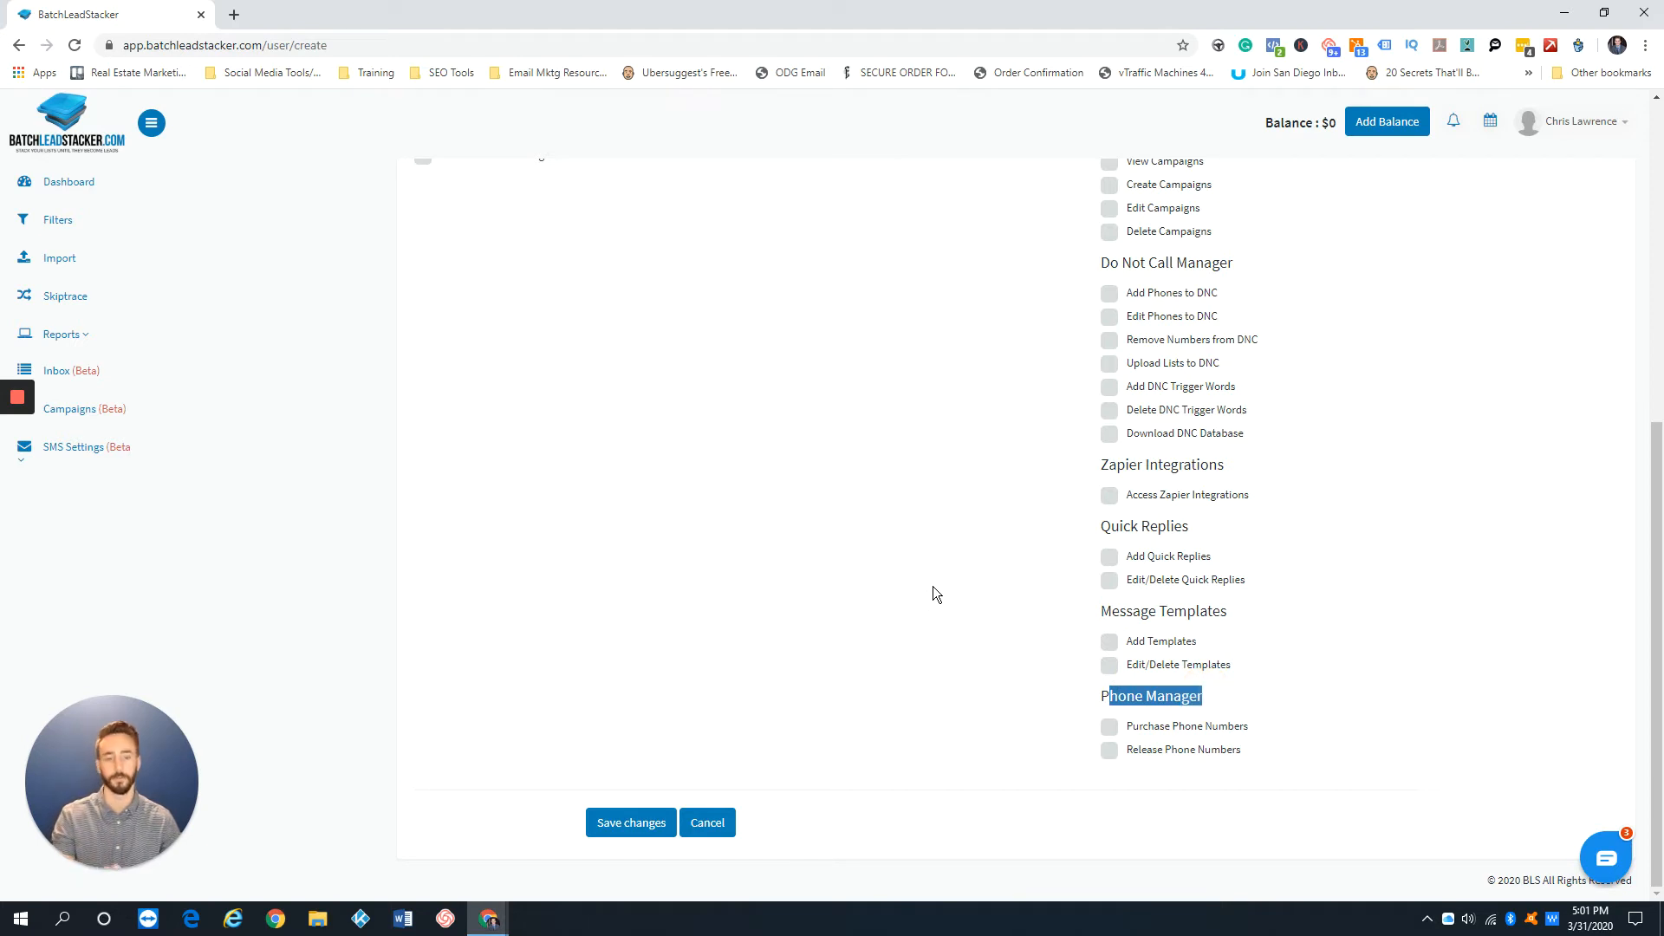
scroll(855, 487, "up", 5)
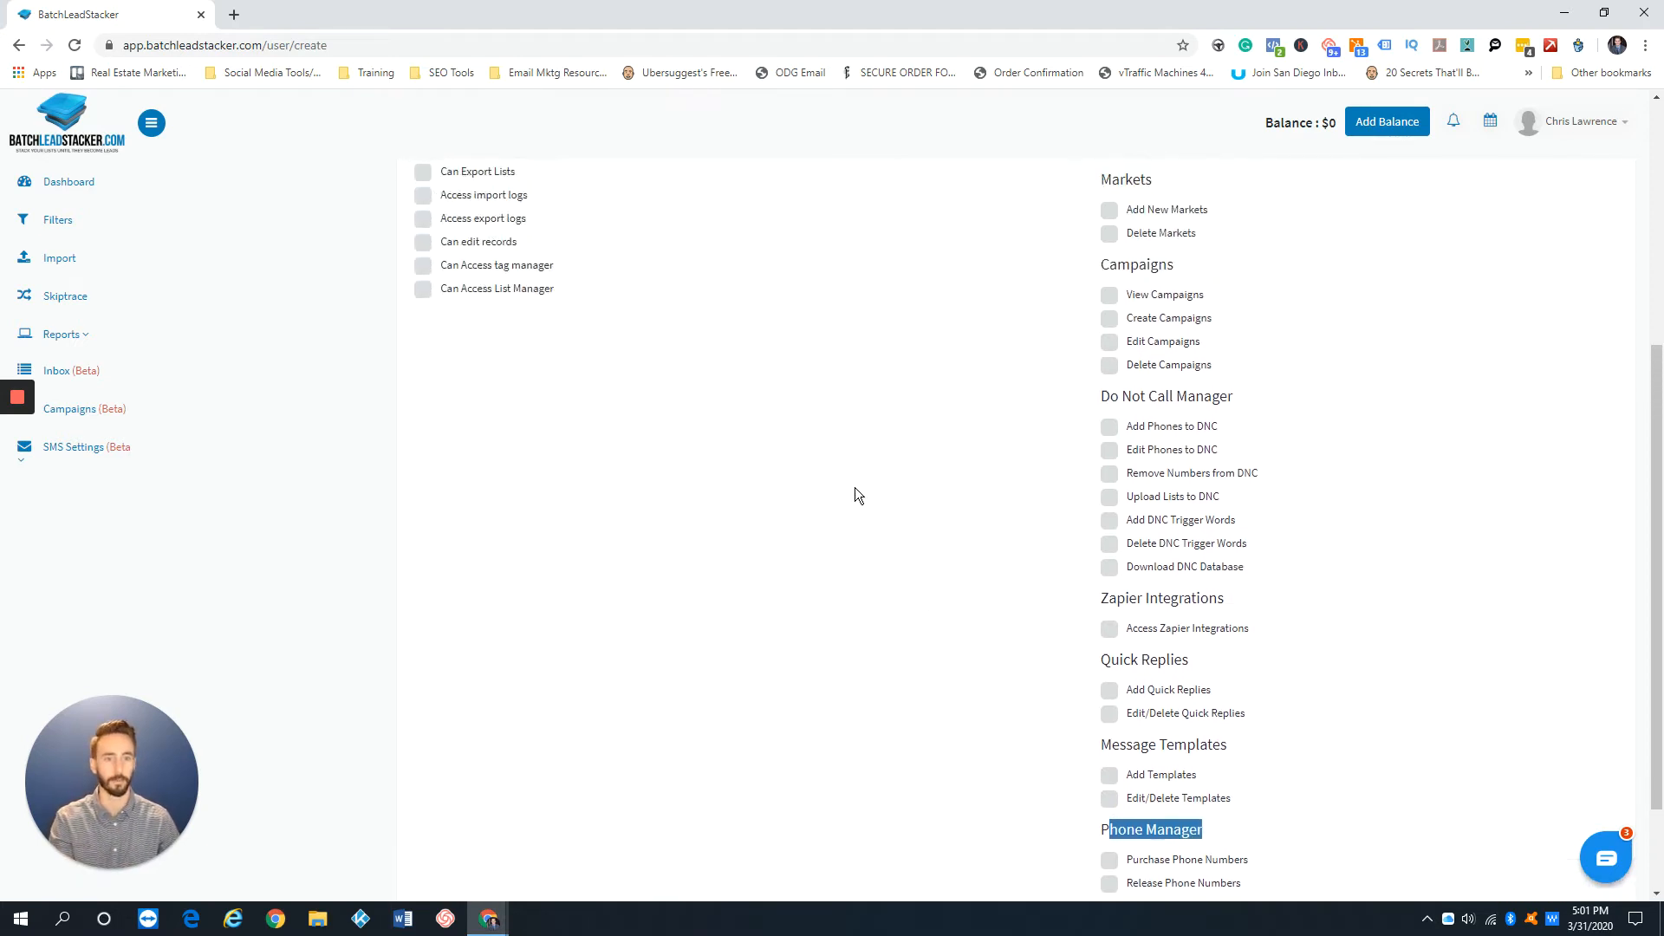
scroll(855, 487, "up", 2)
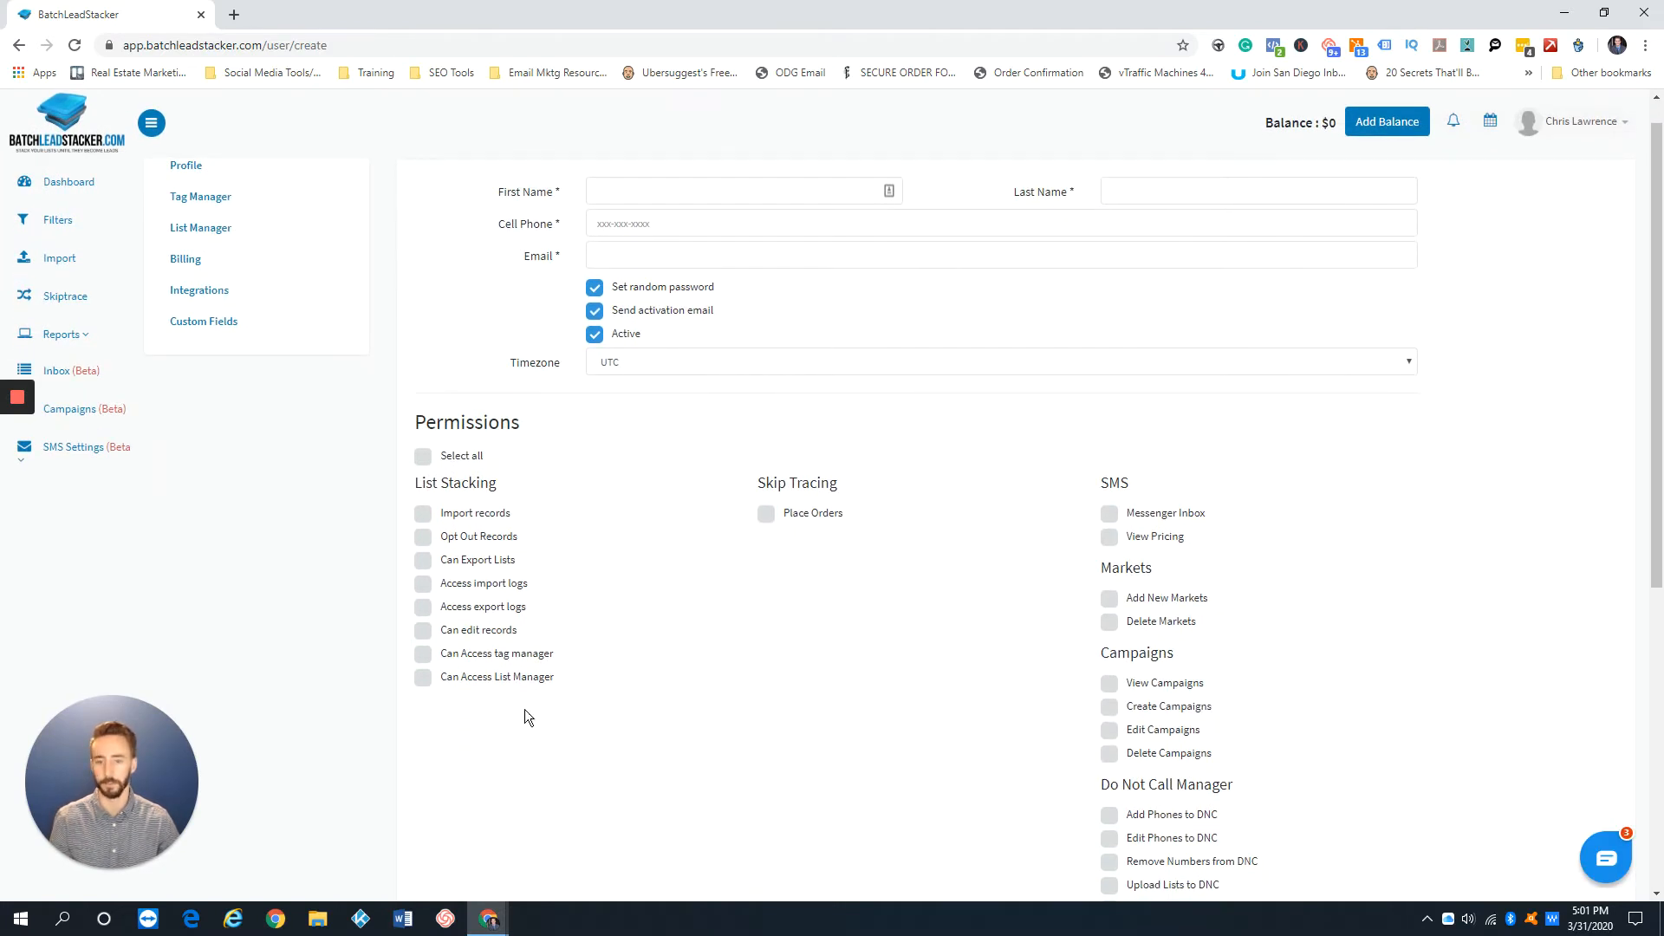
scroll(771, 598, "up", 1)
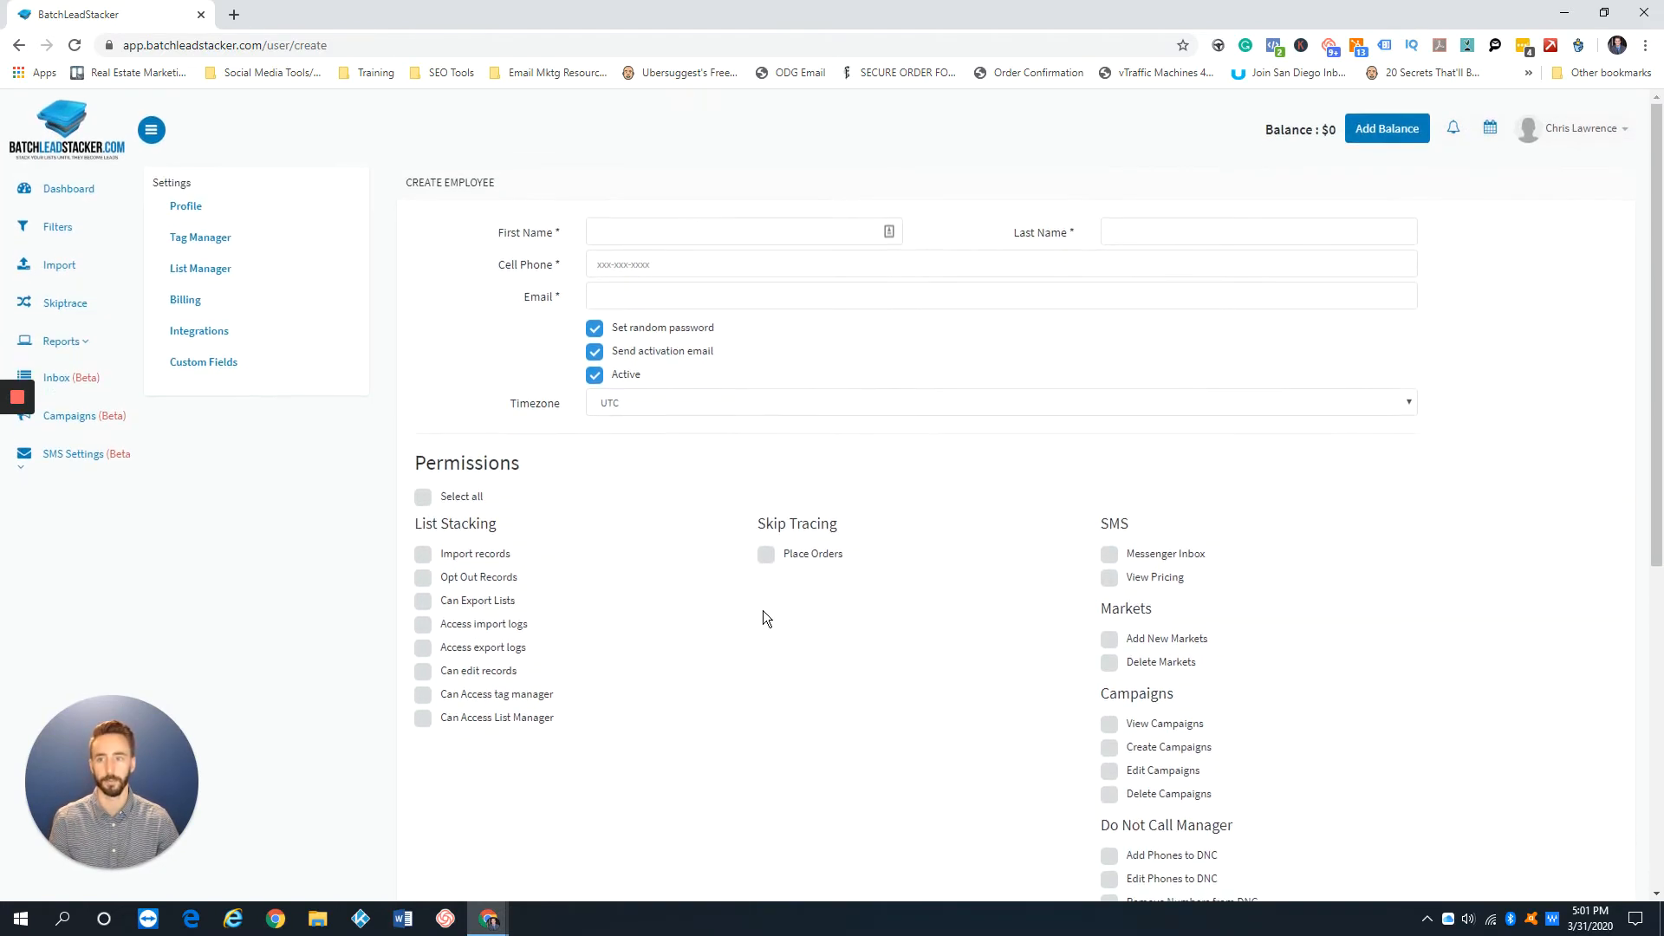
Step: Review the Profile and Change Password settings and open the Tag Manager
left_click(183, 198)
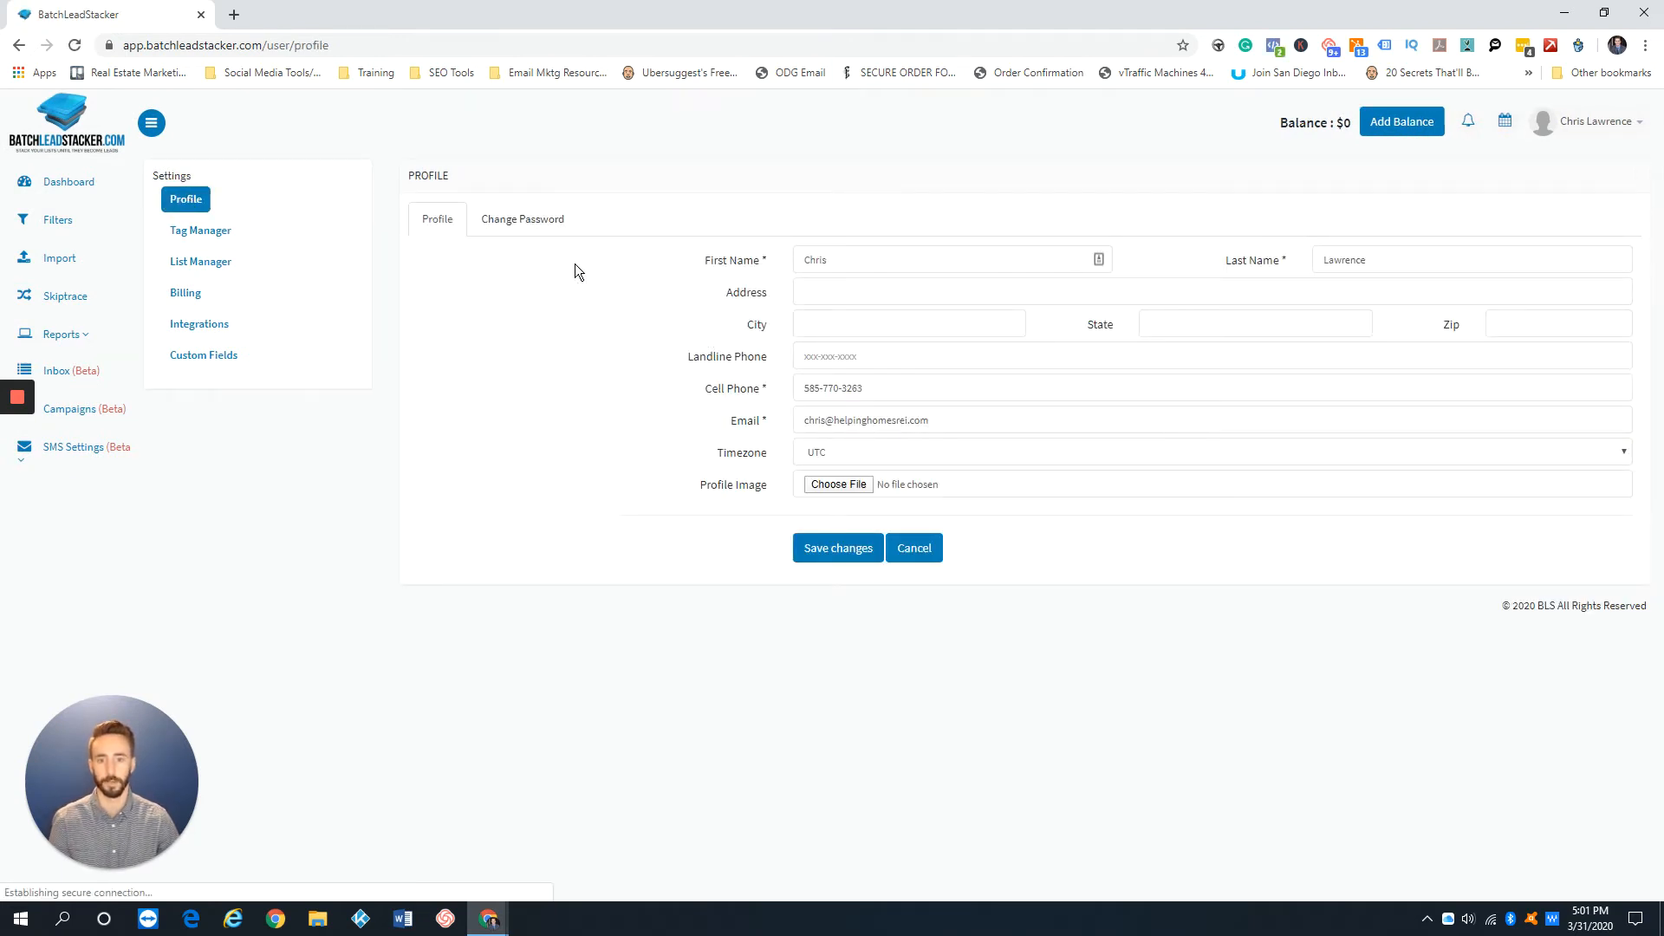
left_click(543, 217)
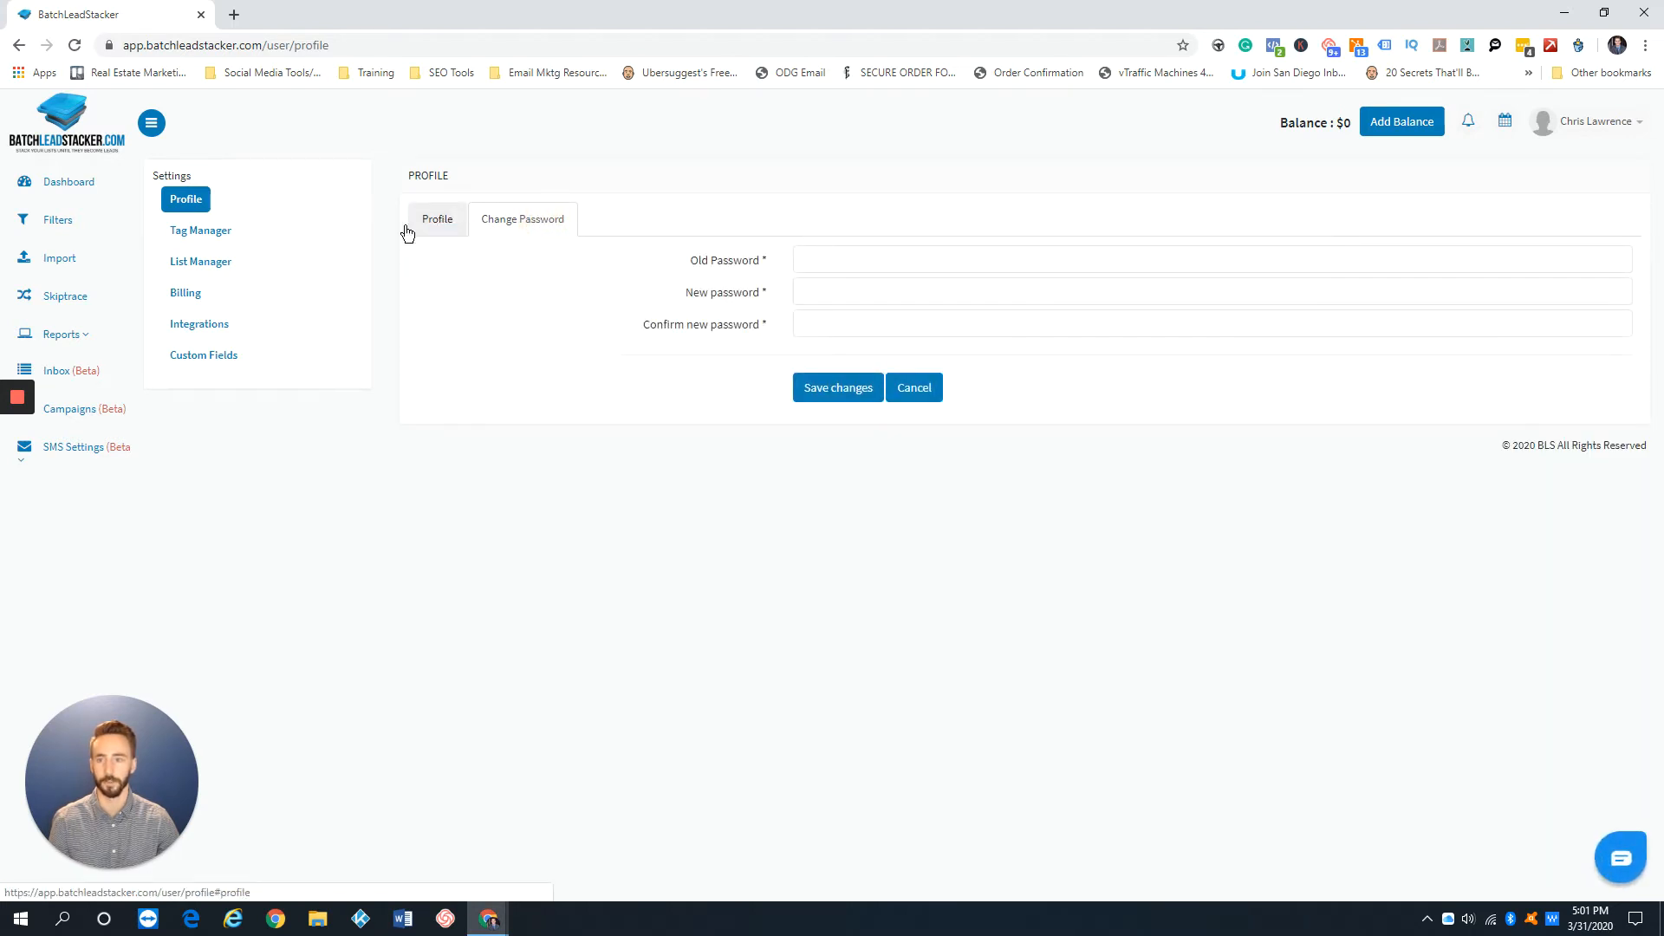
left_click(215, 231)
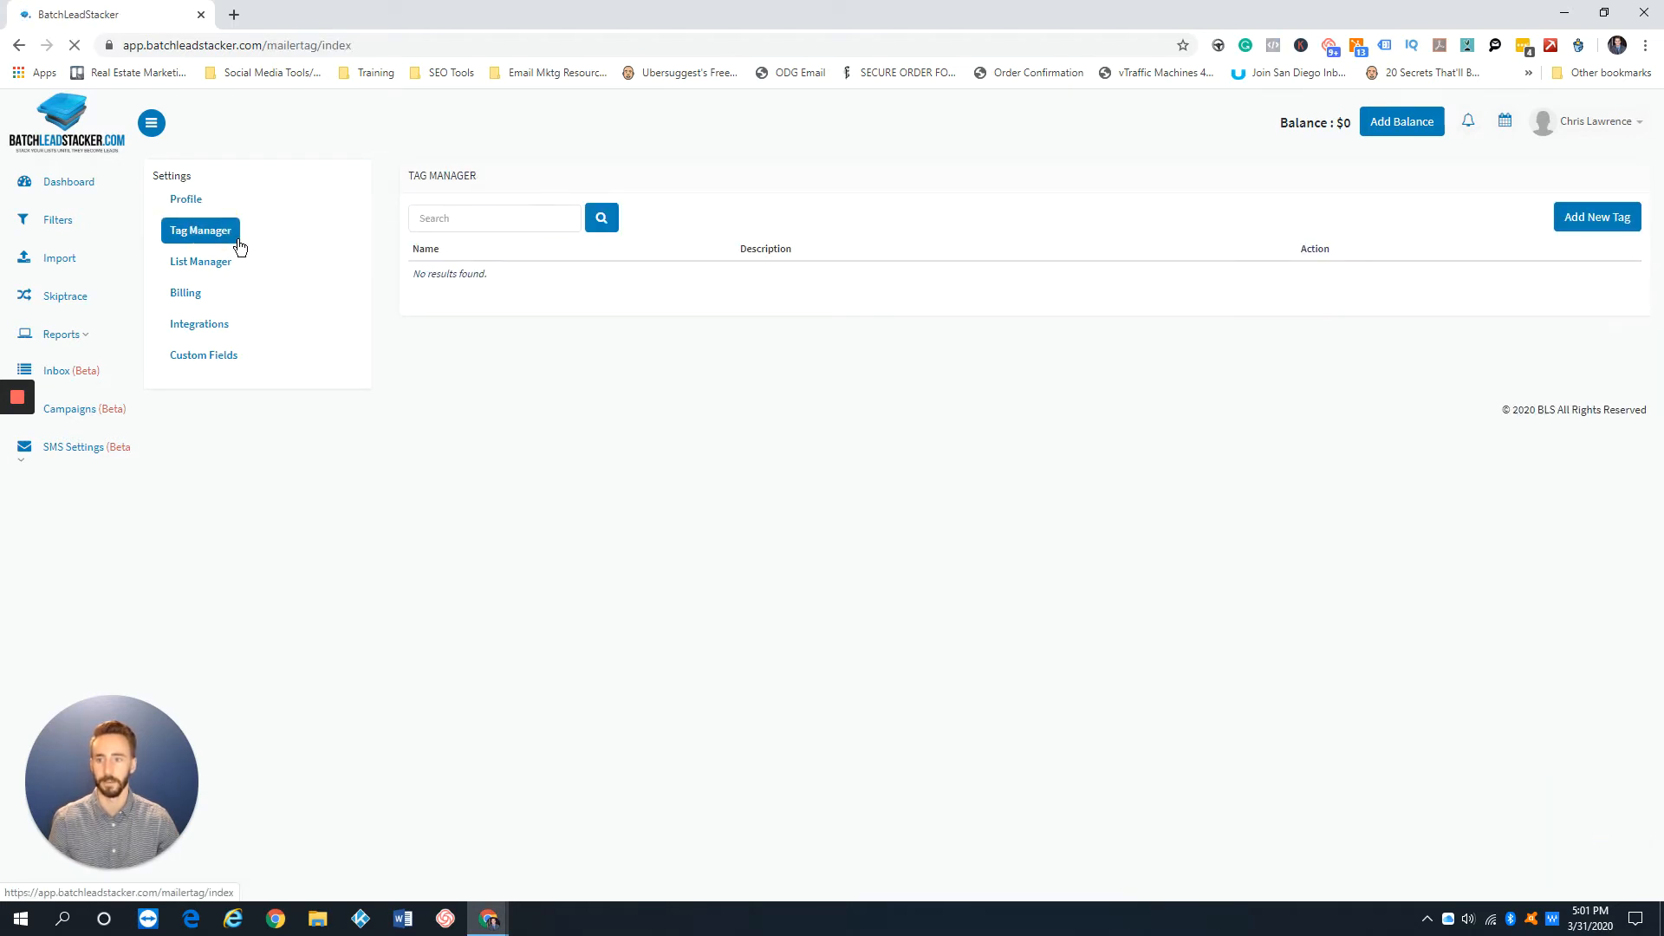
left_click_drag(286, 185, 321, 383)
left_click(335, 404)
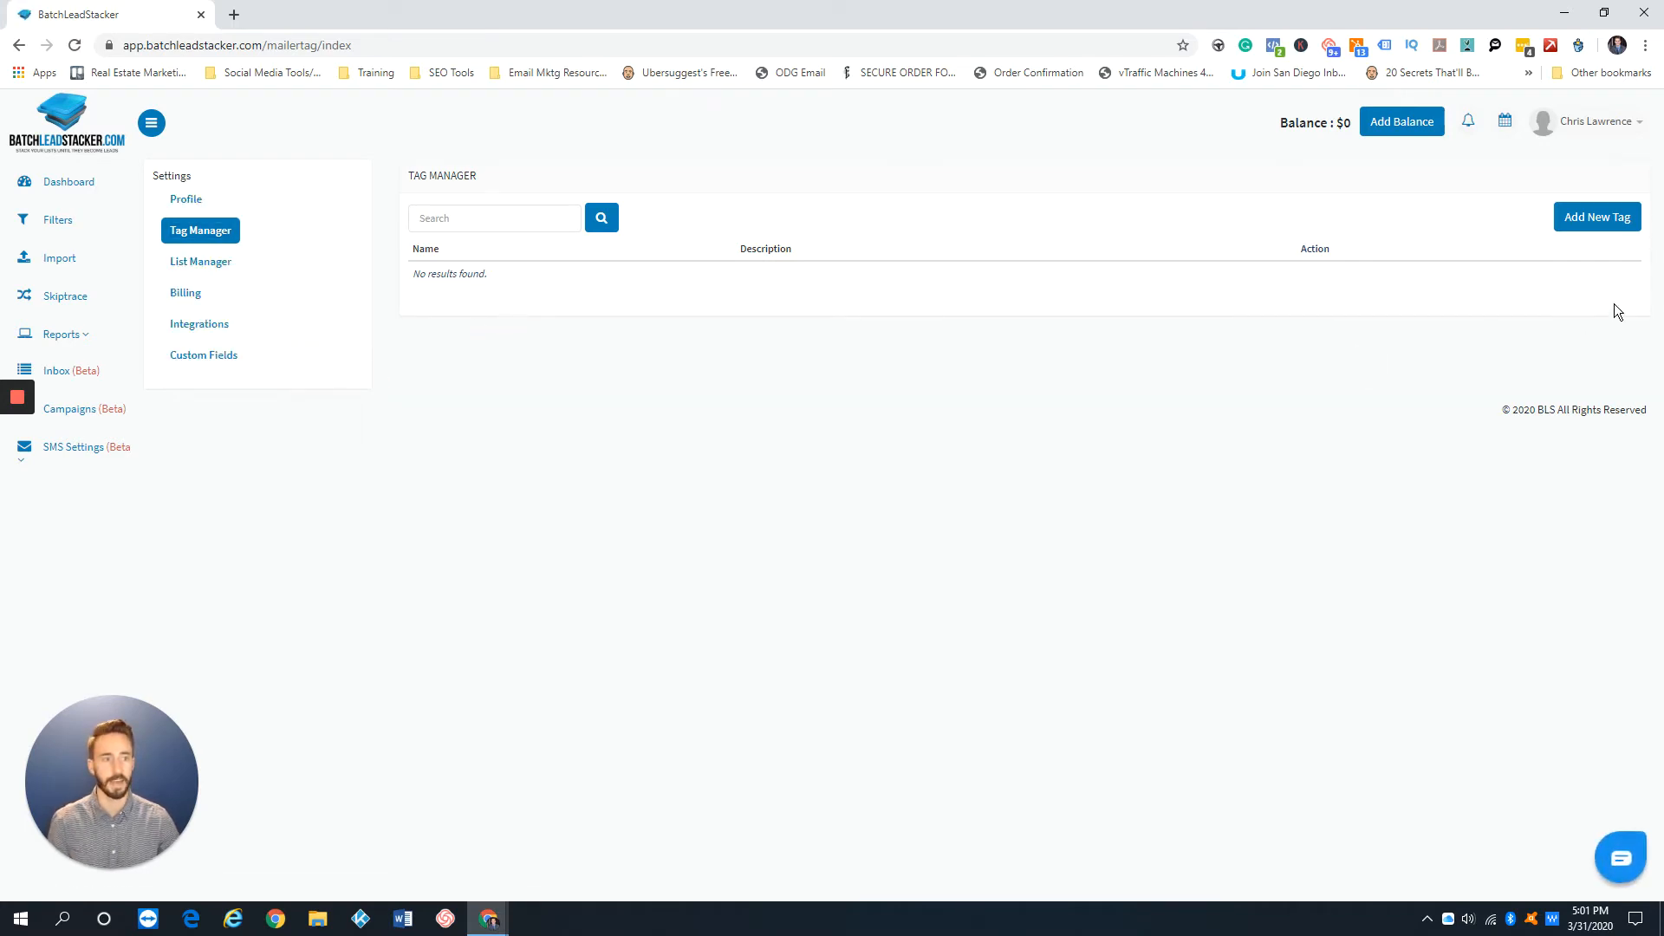
Step: Open the form for a new tag, check its name and description fields, and cancel without saving
left_click(1605, 217)
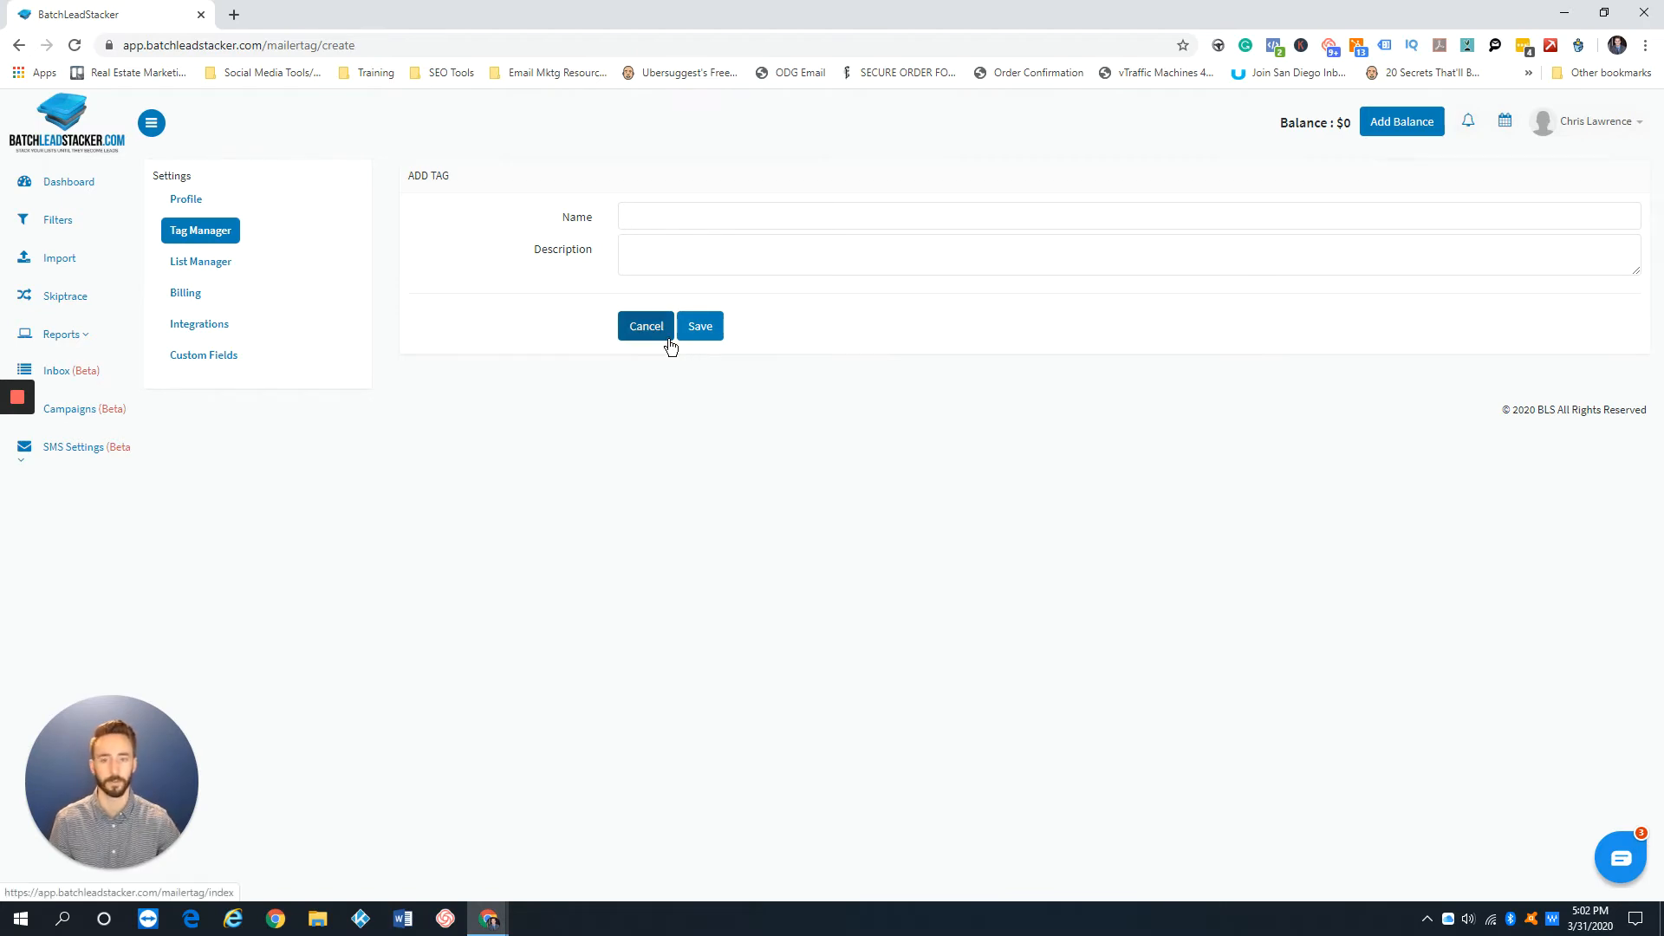
left_click(676, 221)
left_click(669, 253)
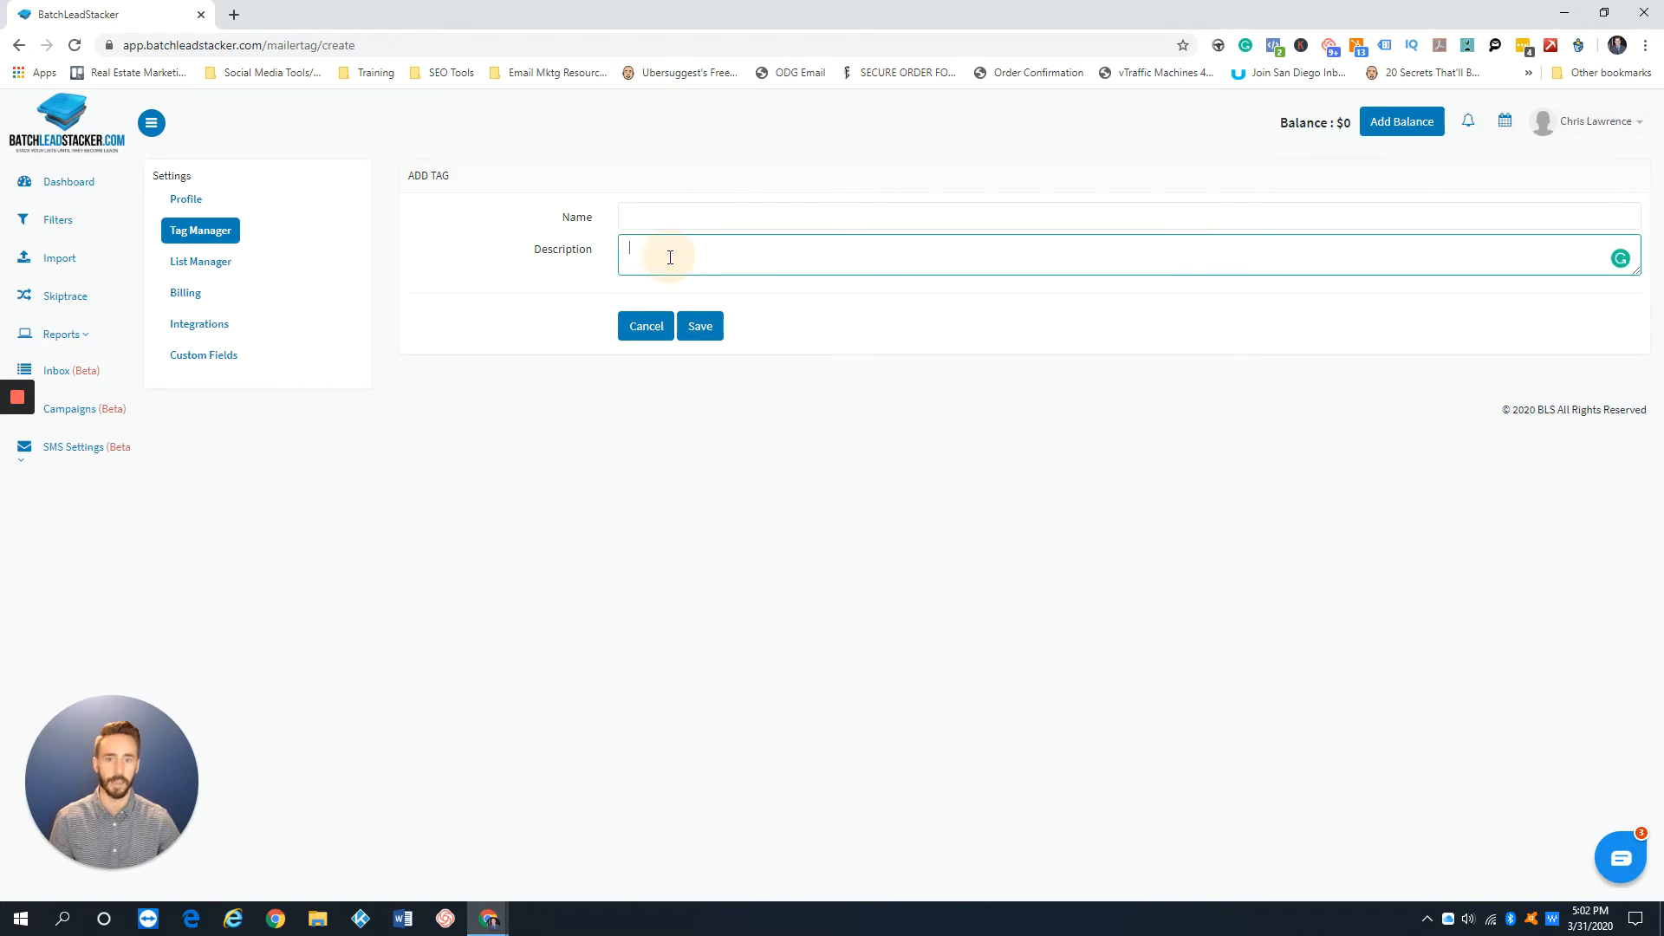
left_click(675, 220)
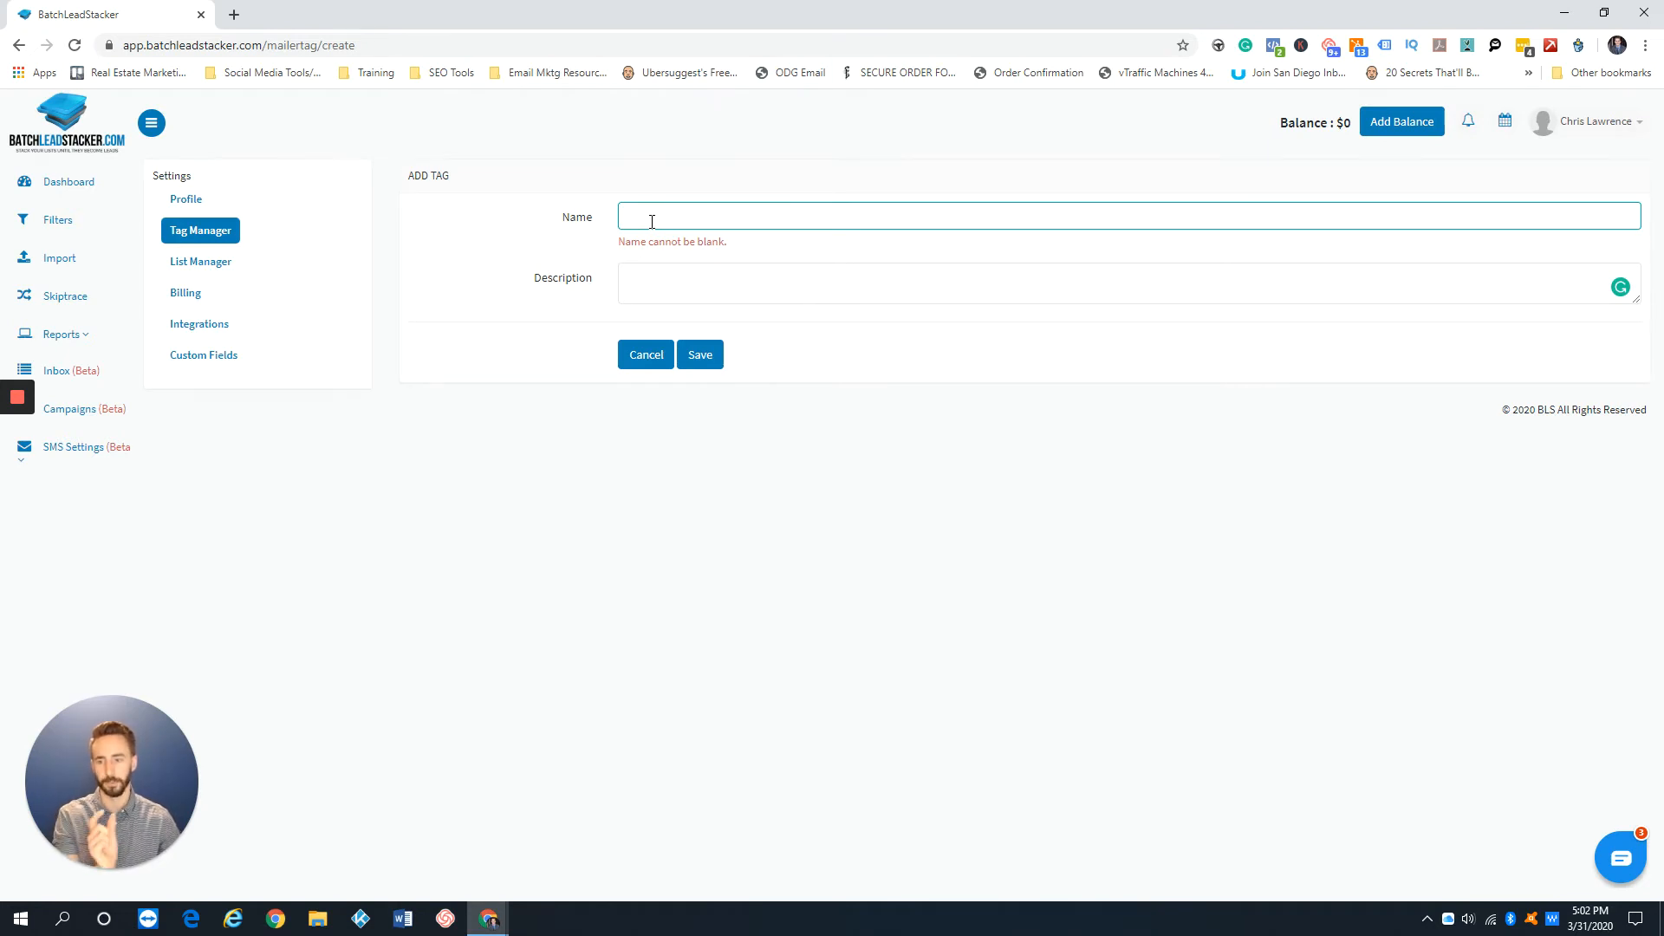
left_click(650, 279)
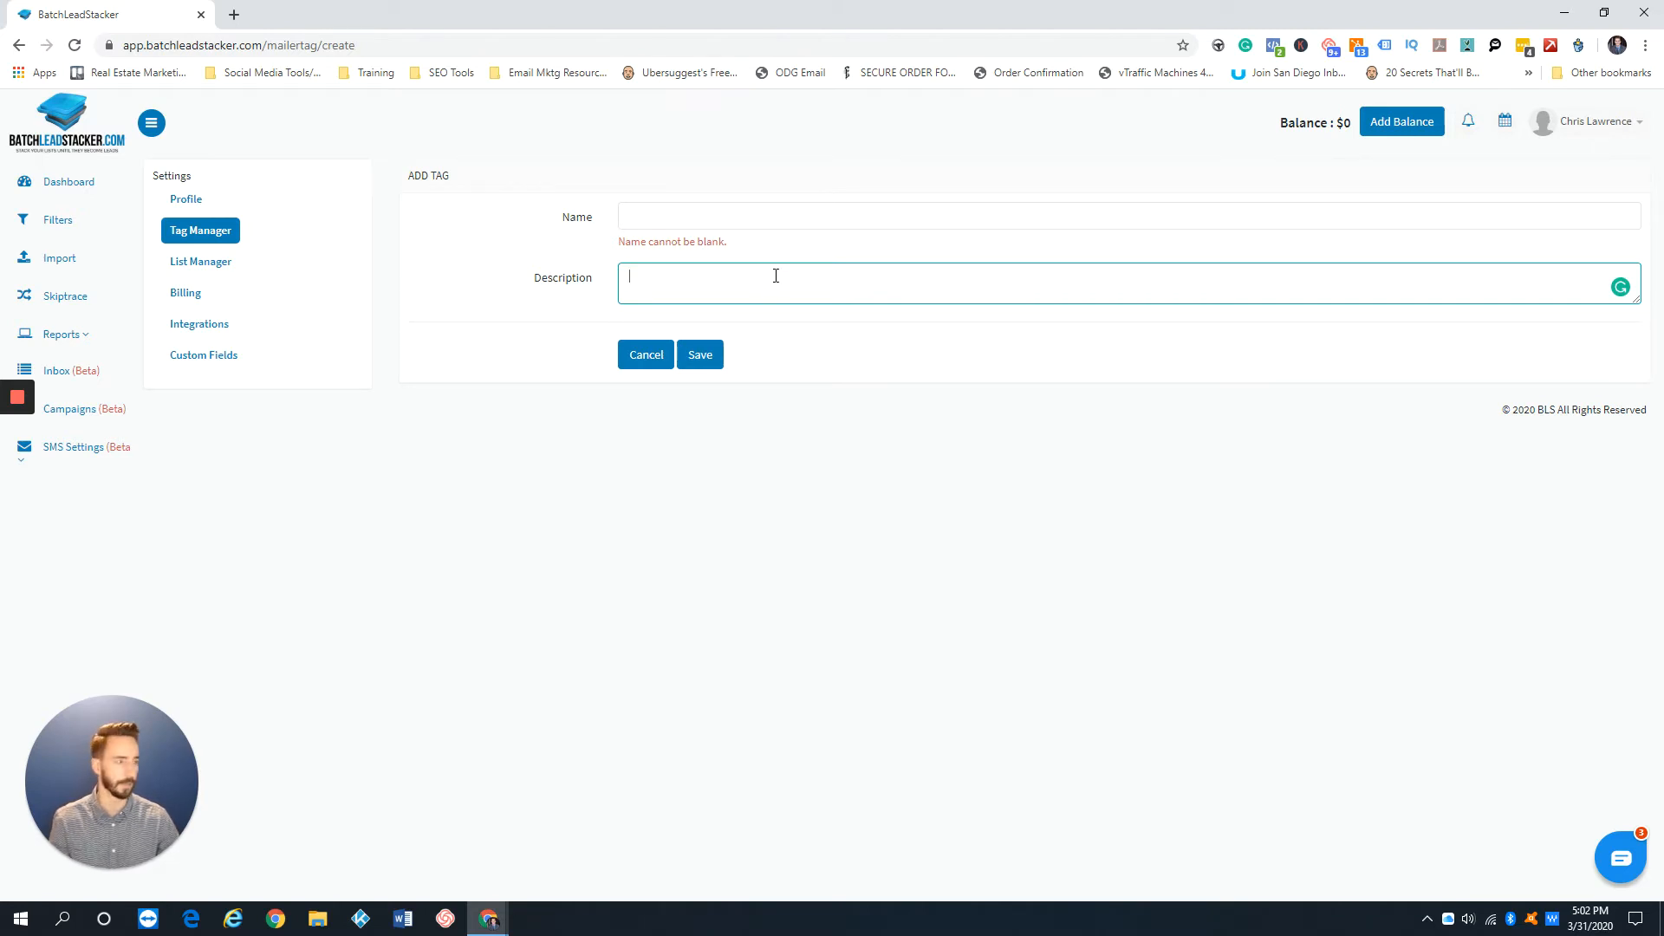
left_click(652, 361)
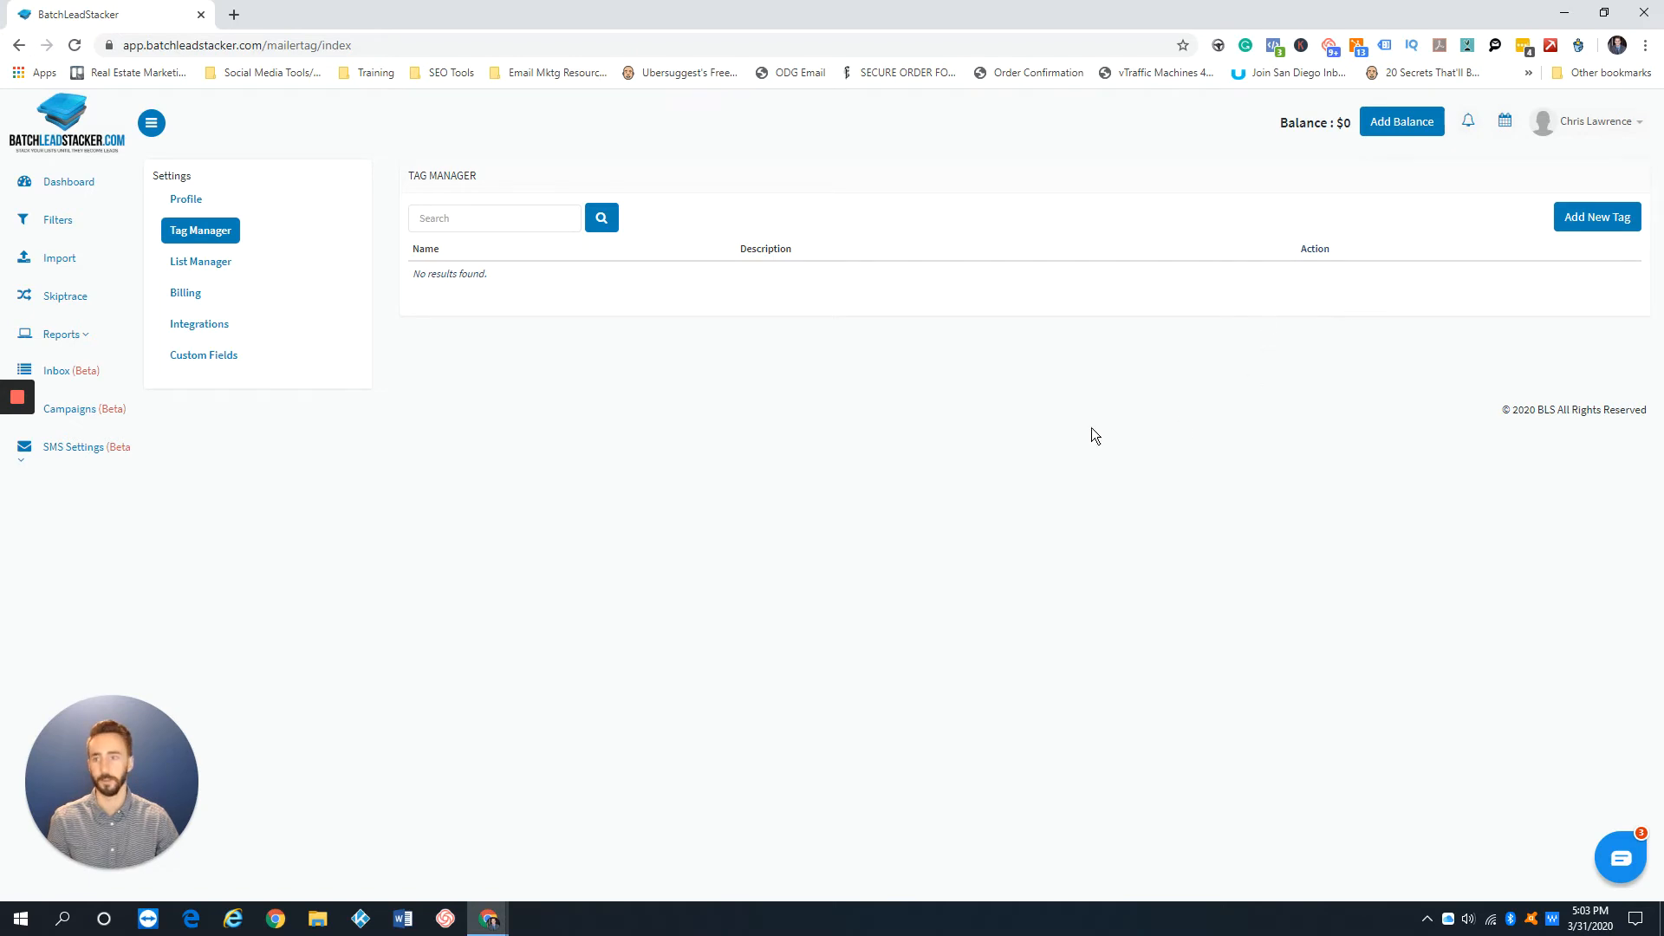
Step: Review the List Manager and Billing settings pages
left_click(212, 267)
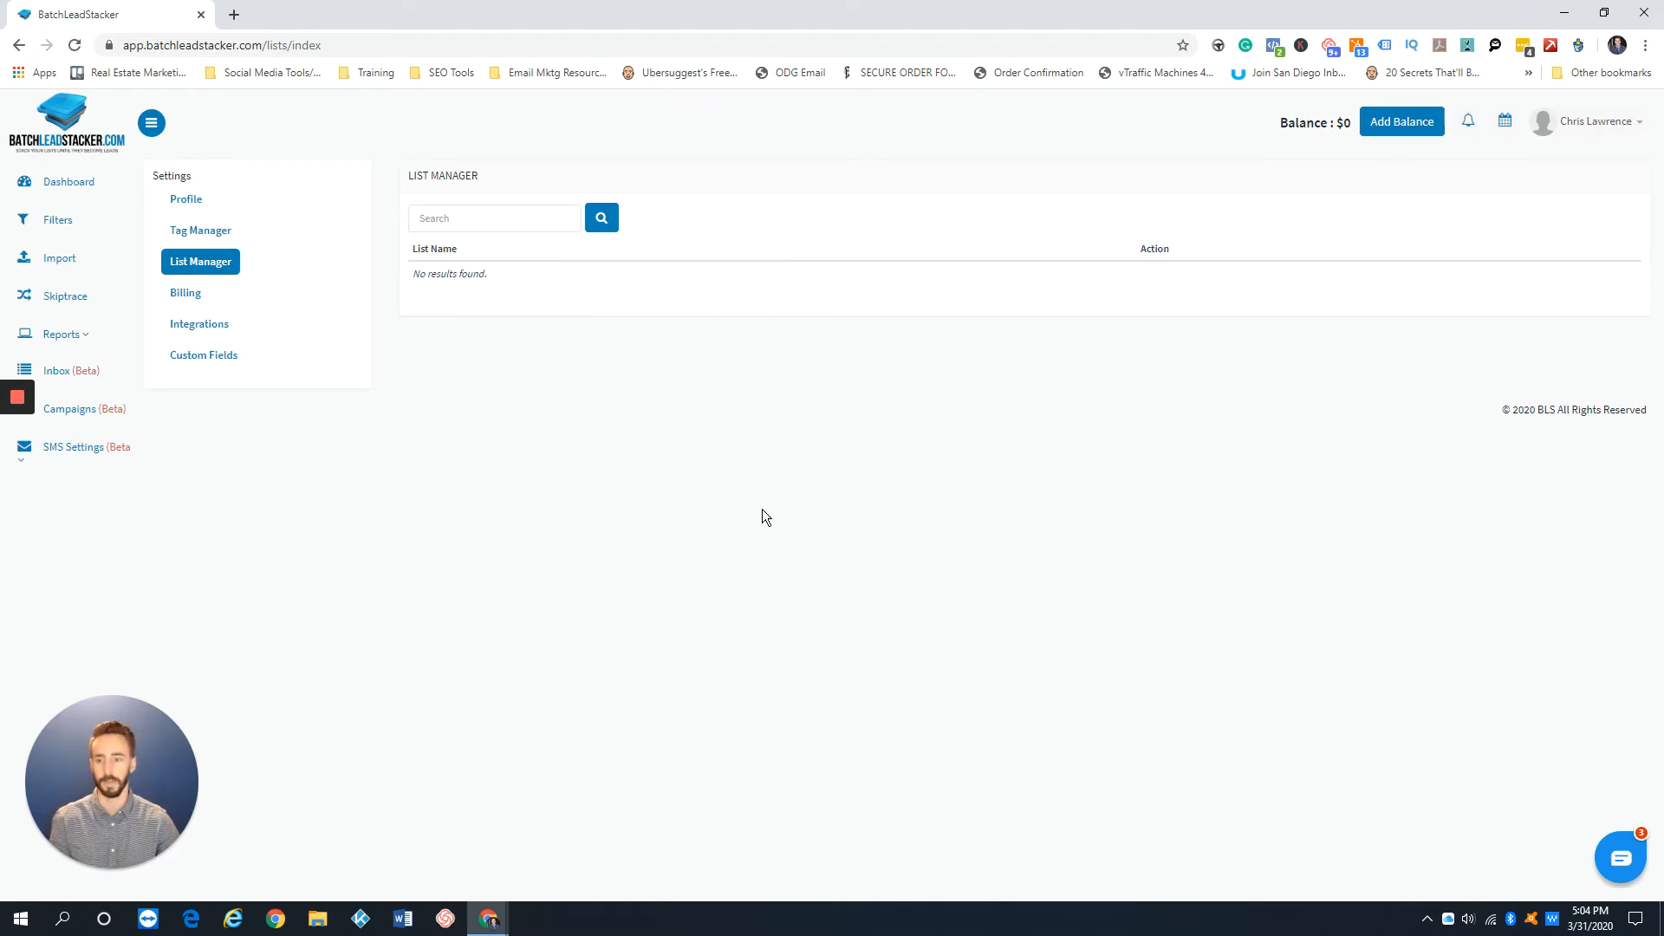
left_click(199, 293)
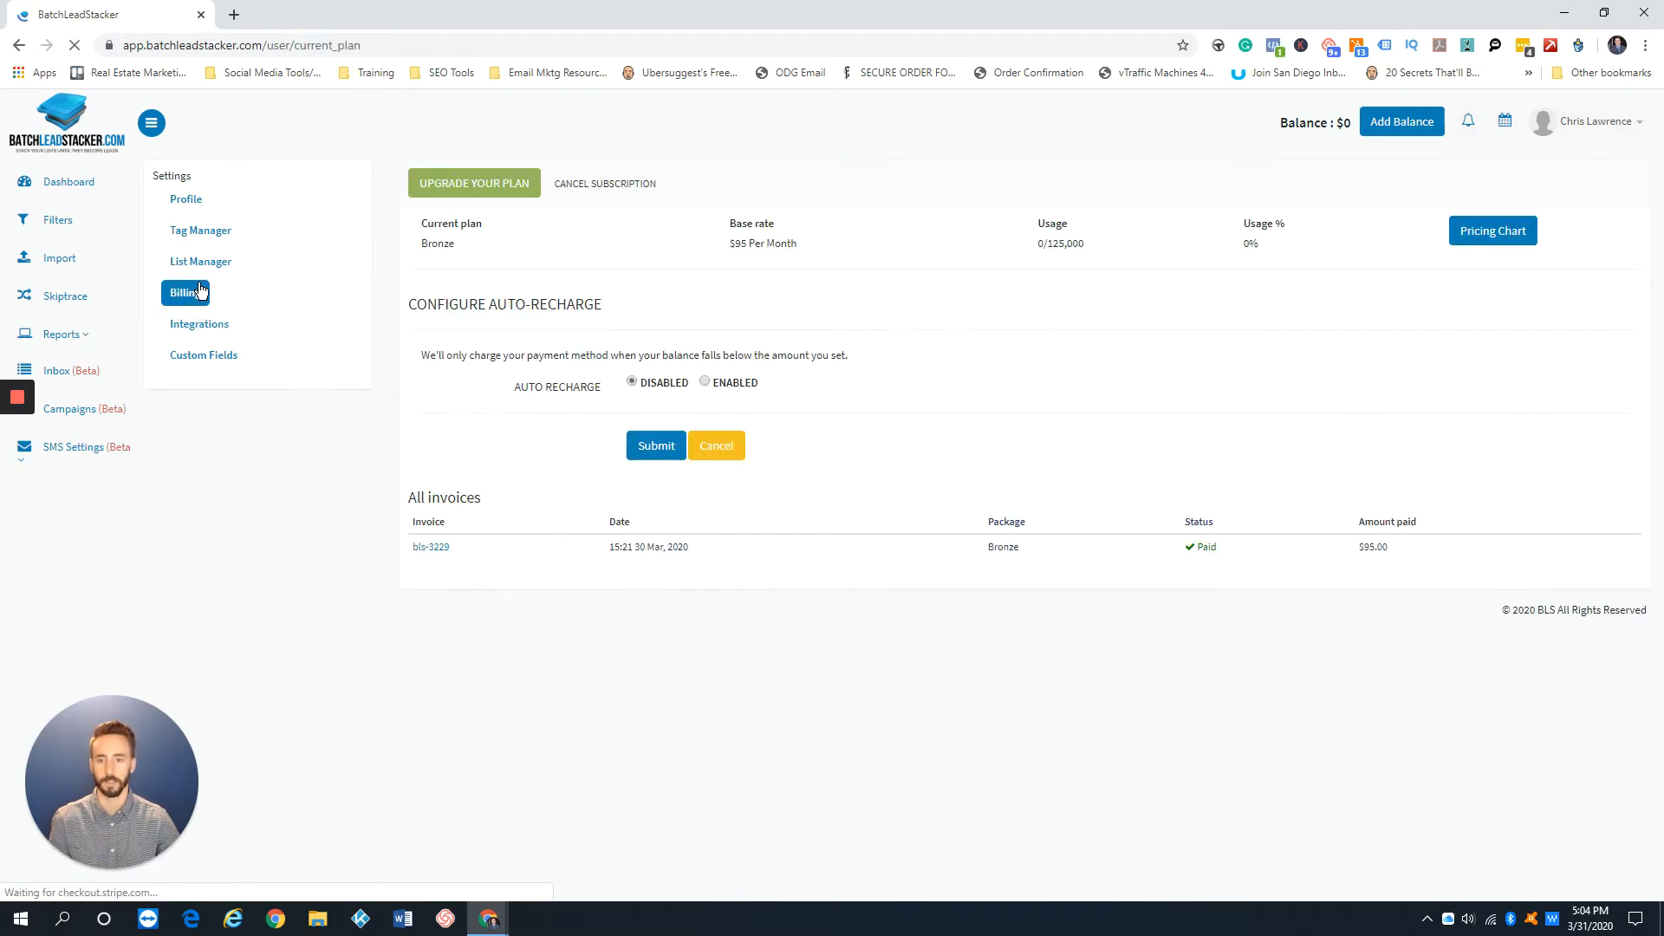
Step: Open the Integrations settings and examine the Zapier Integration section, highlighting the Invite People link
left_click(205, 333)
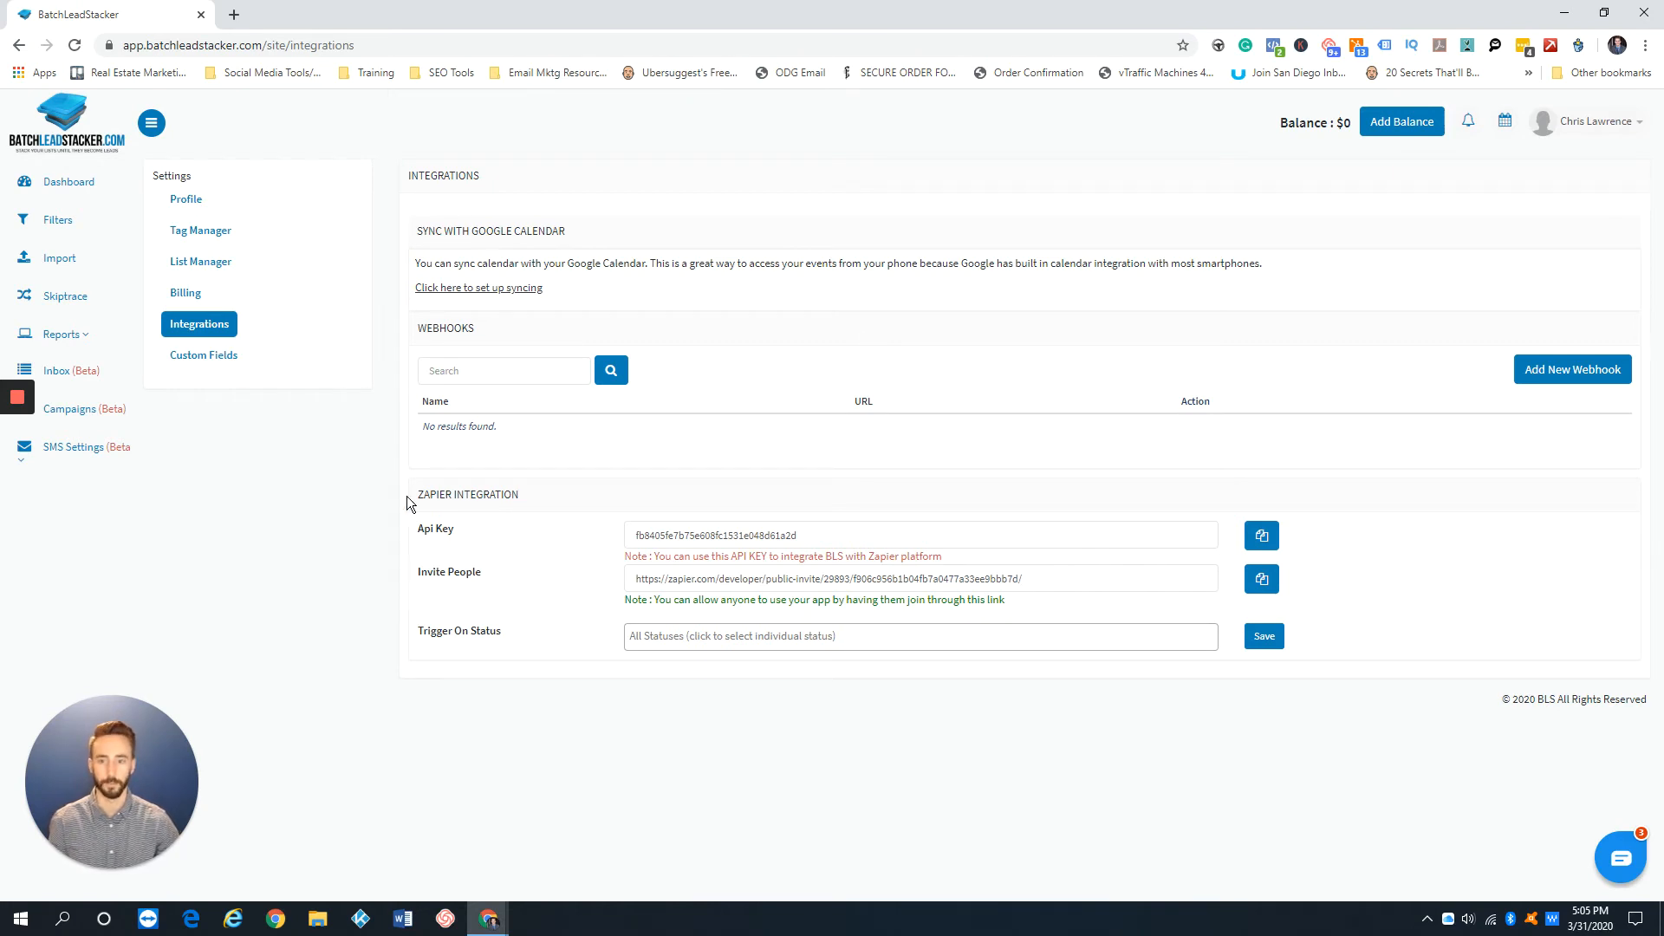
left_click_drag(411, 493, 566, 574)
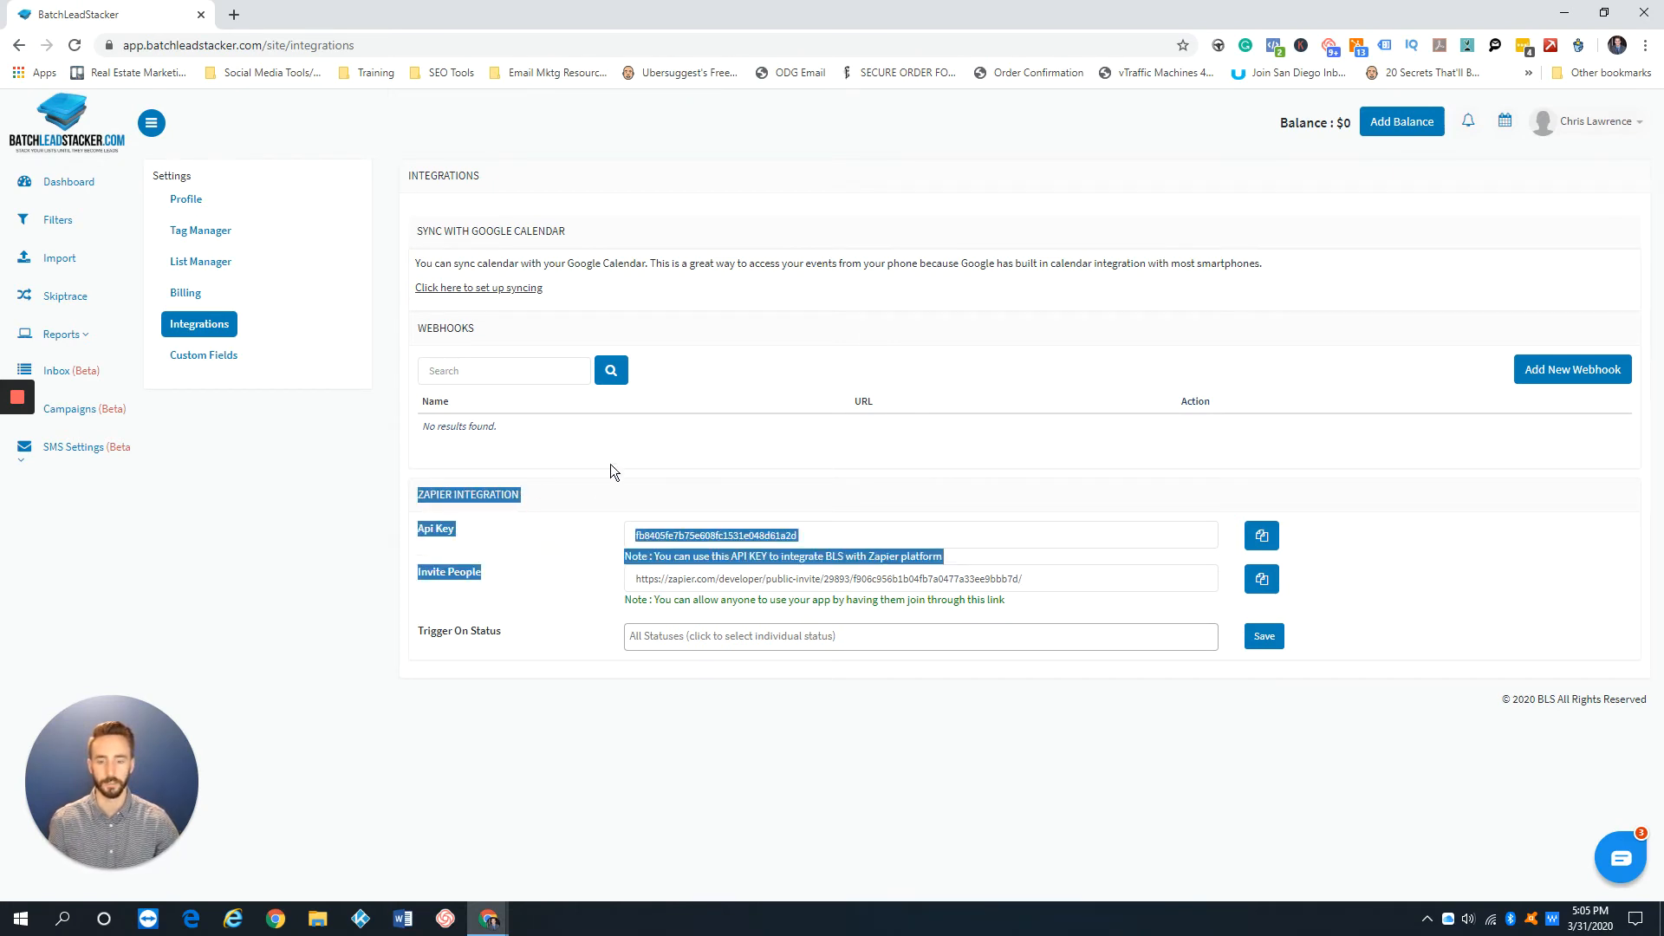
left_click(608, 496)
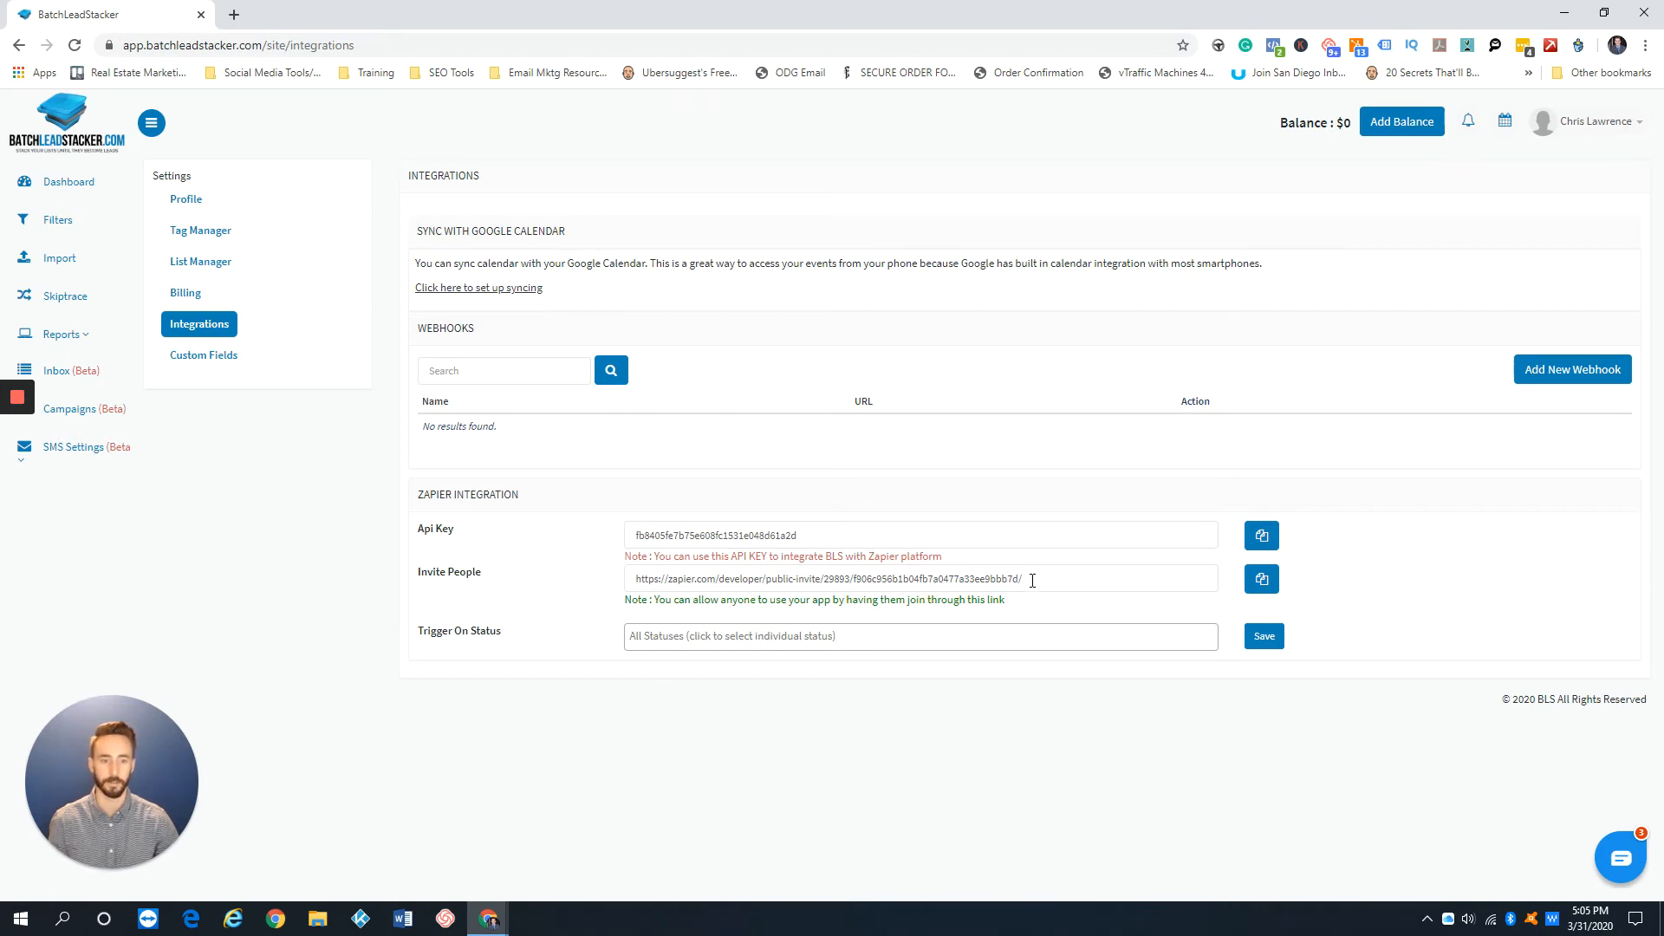
left_click_drag(1032, 580, 609, 577)
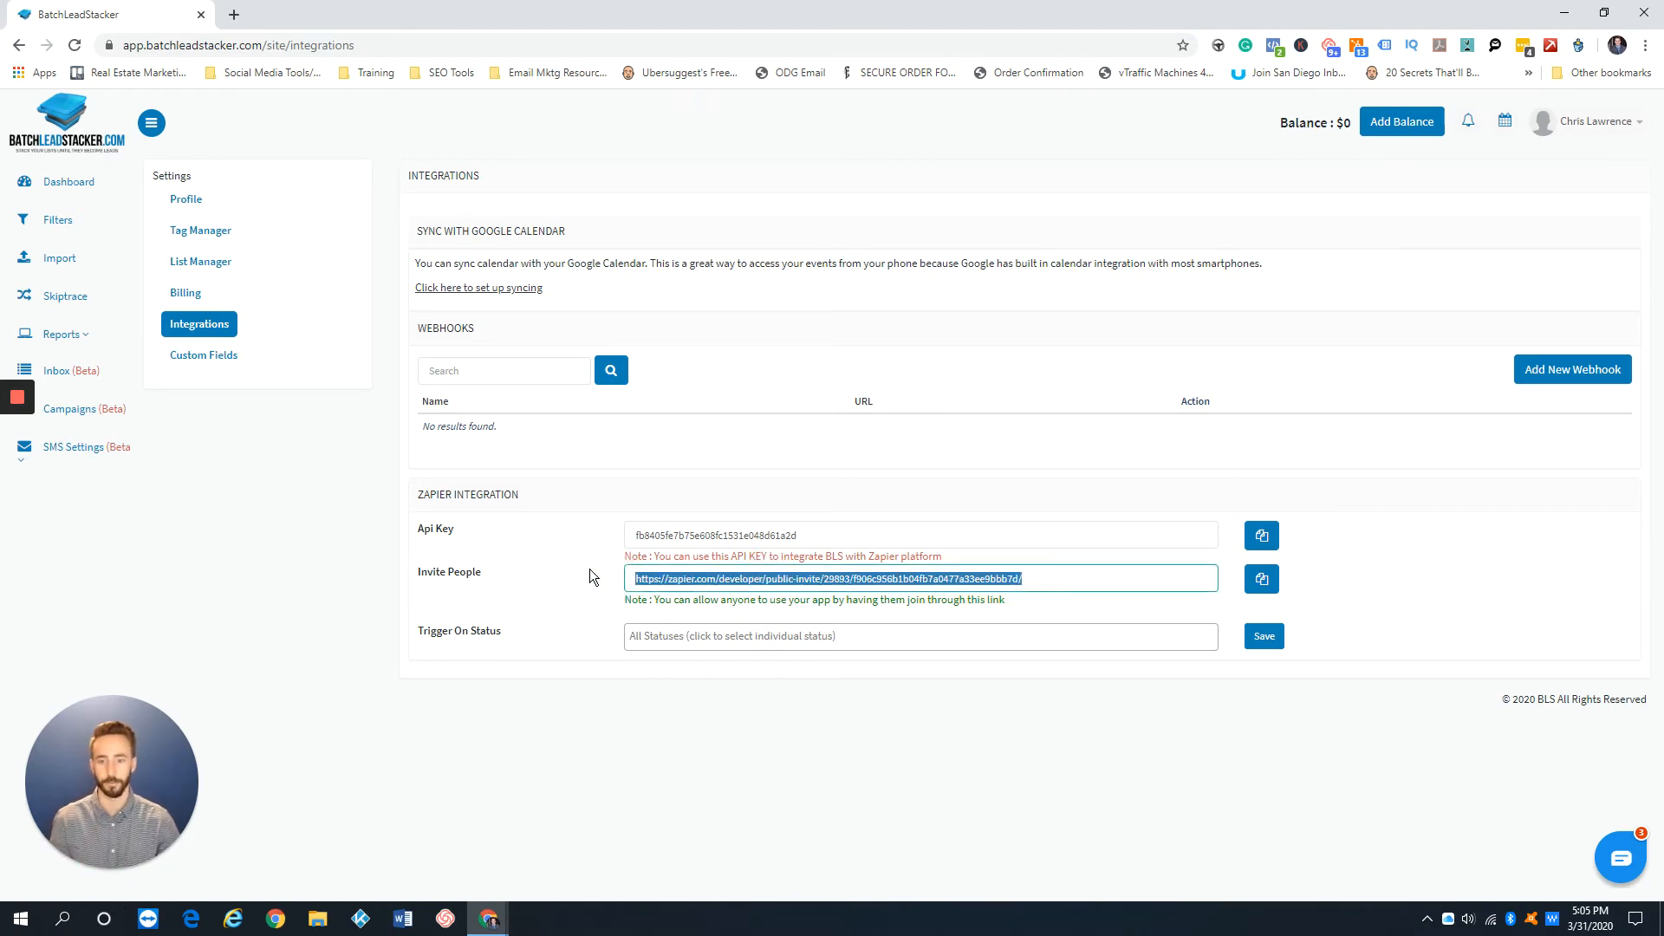
Step: Open the Custom Fields settings and review the five field labels, highlighting the Custom Field 1 label
left_click(183, 360)
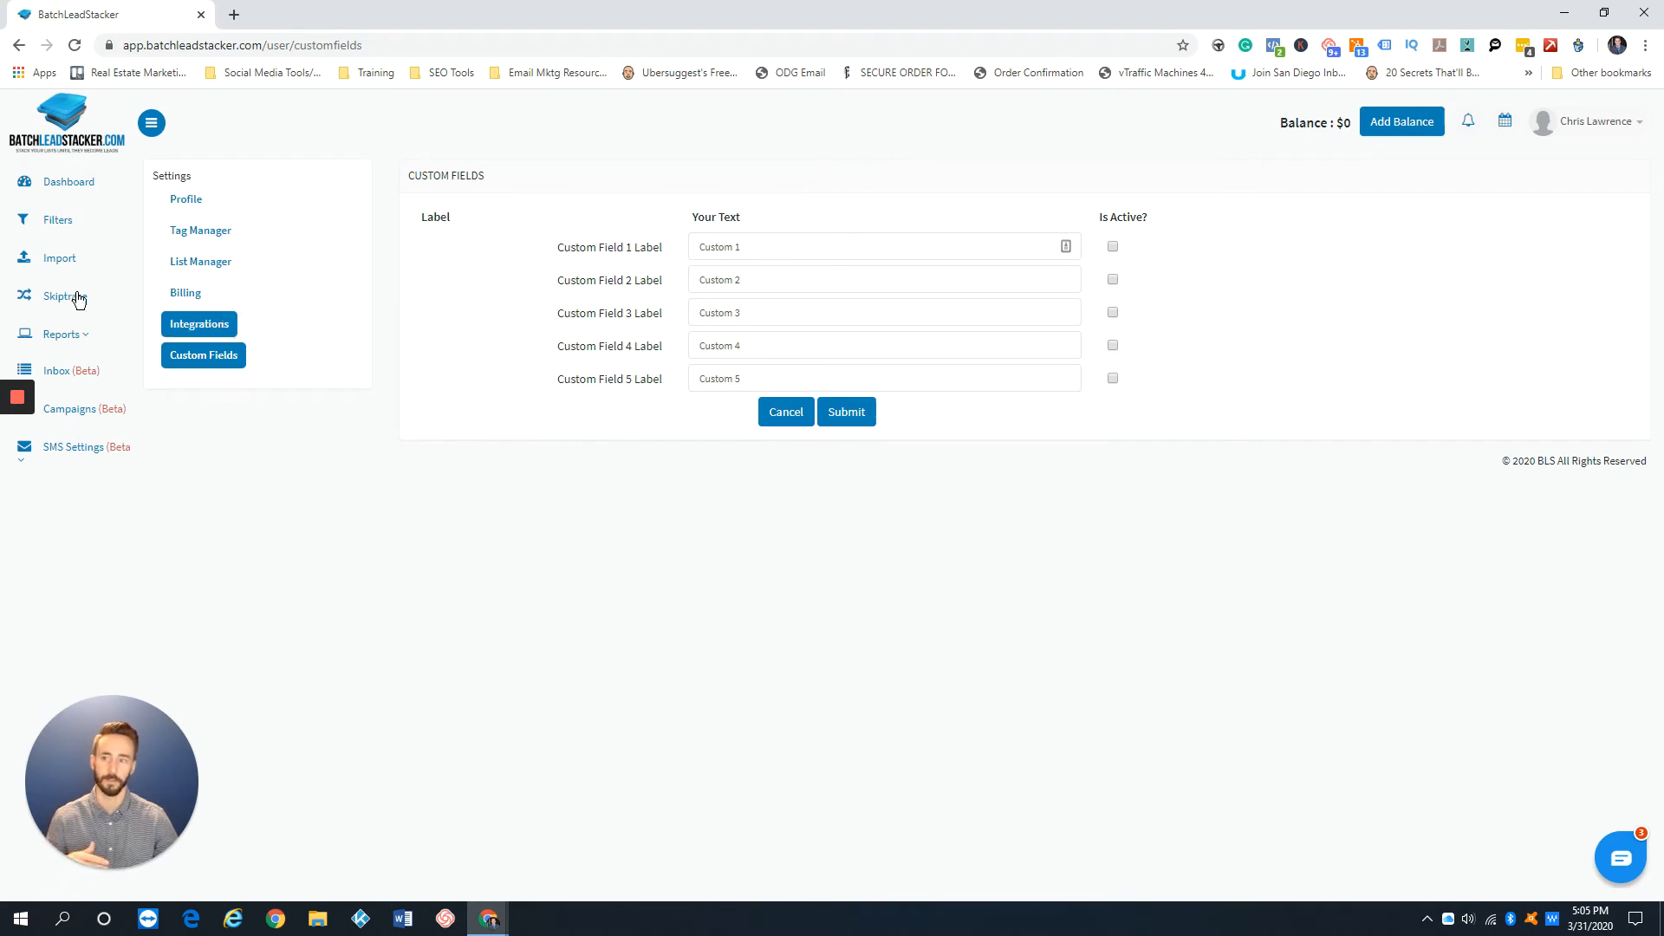
key("ctrl")
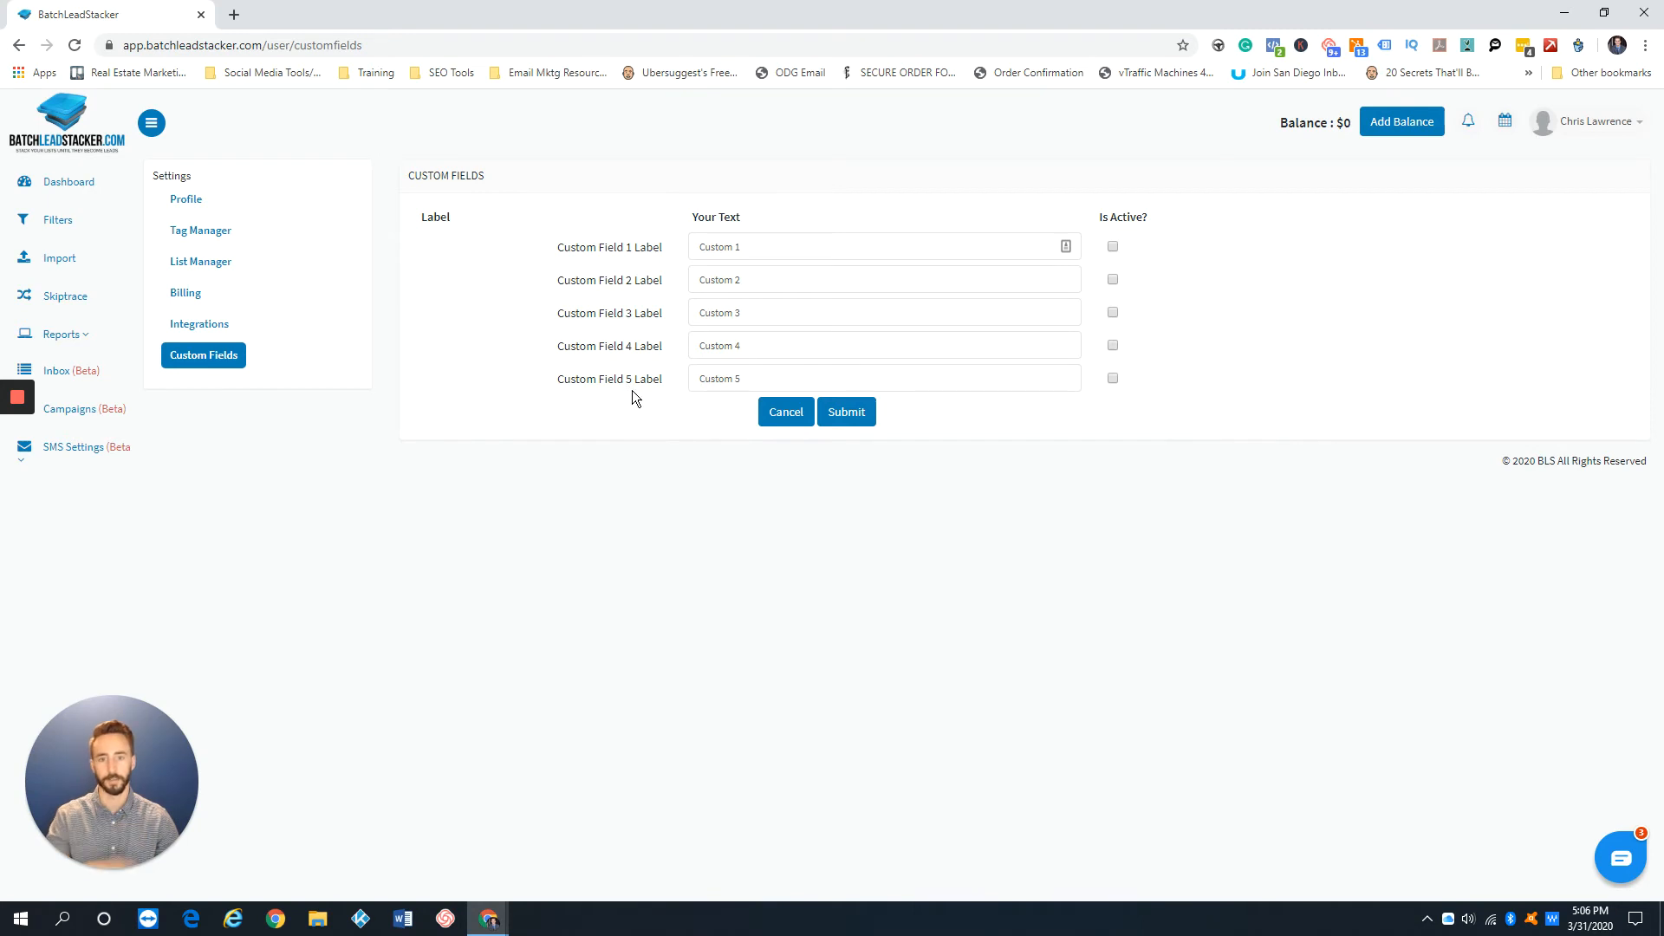
left_click_drag(557, 250, 664, 248)
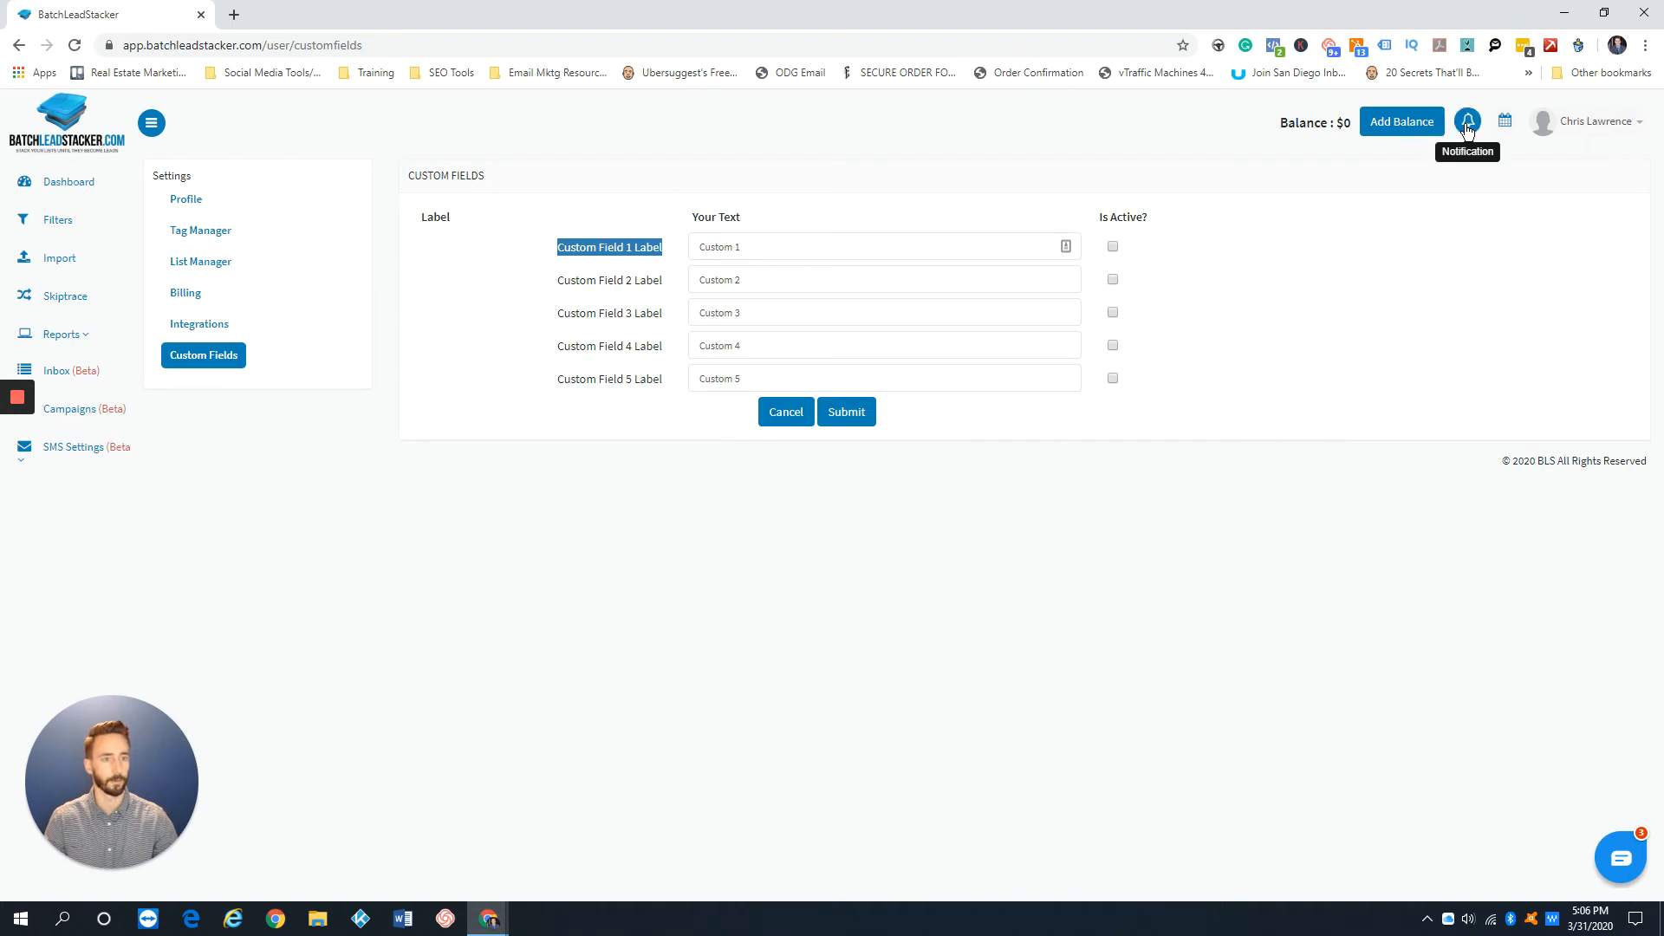
Step: Examine the Add Wallet Balance dialog and its amount field, closing it without adding funds
left_click(1405, 132)
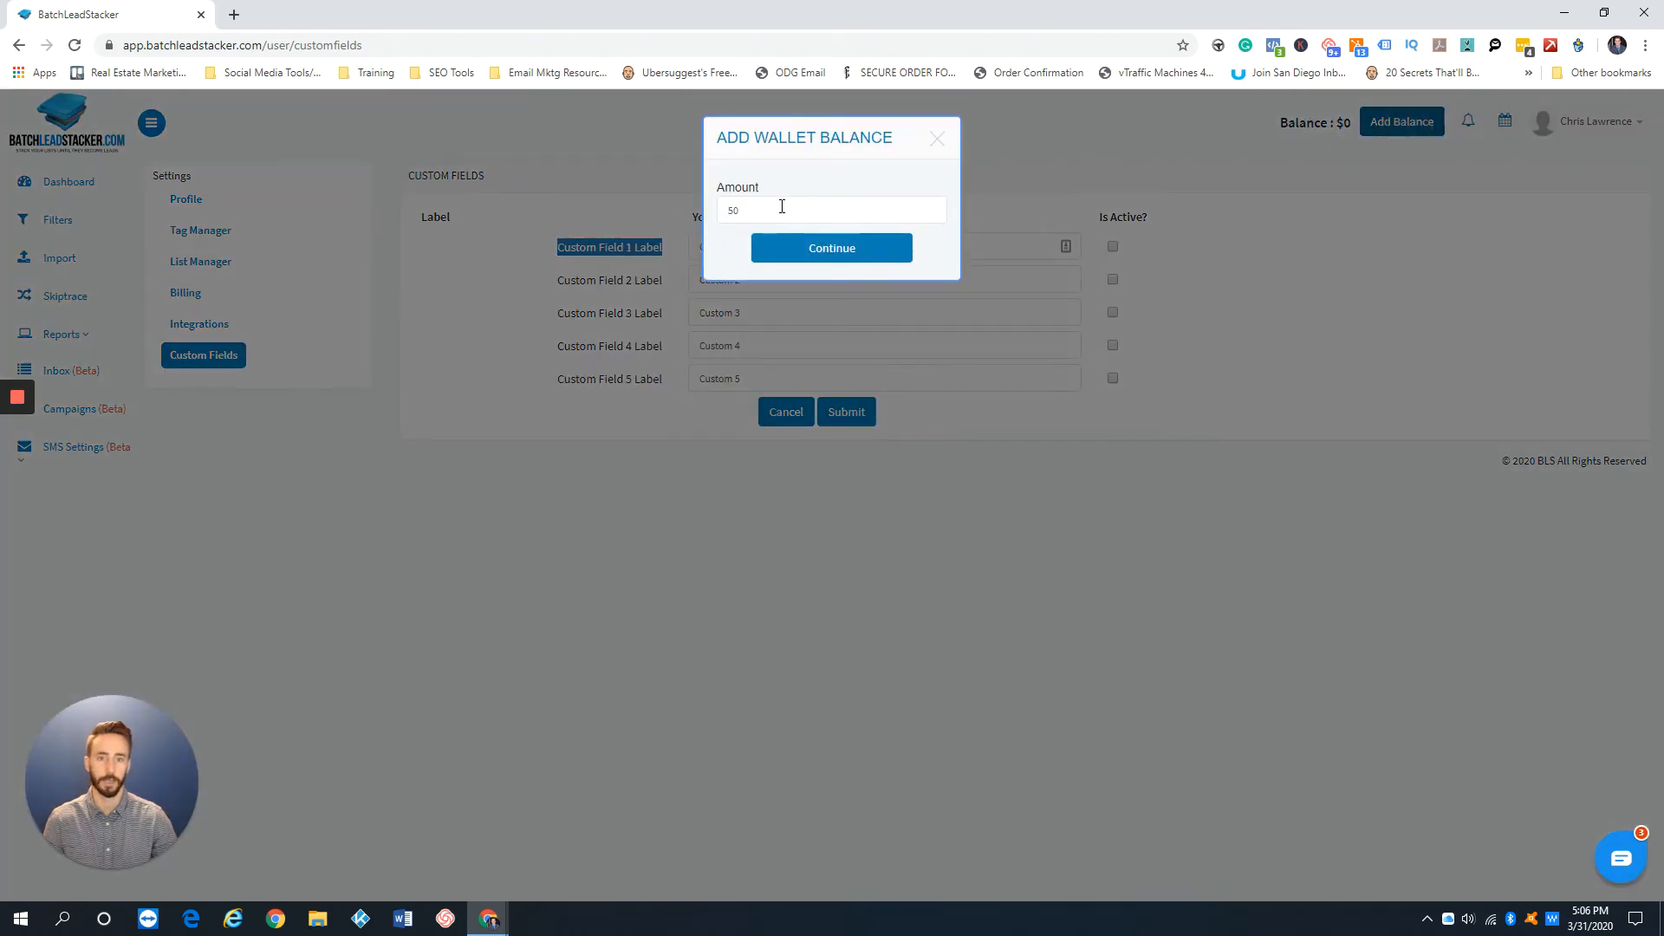
left_click(937, 140)
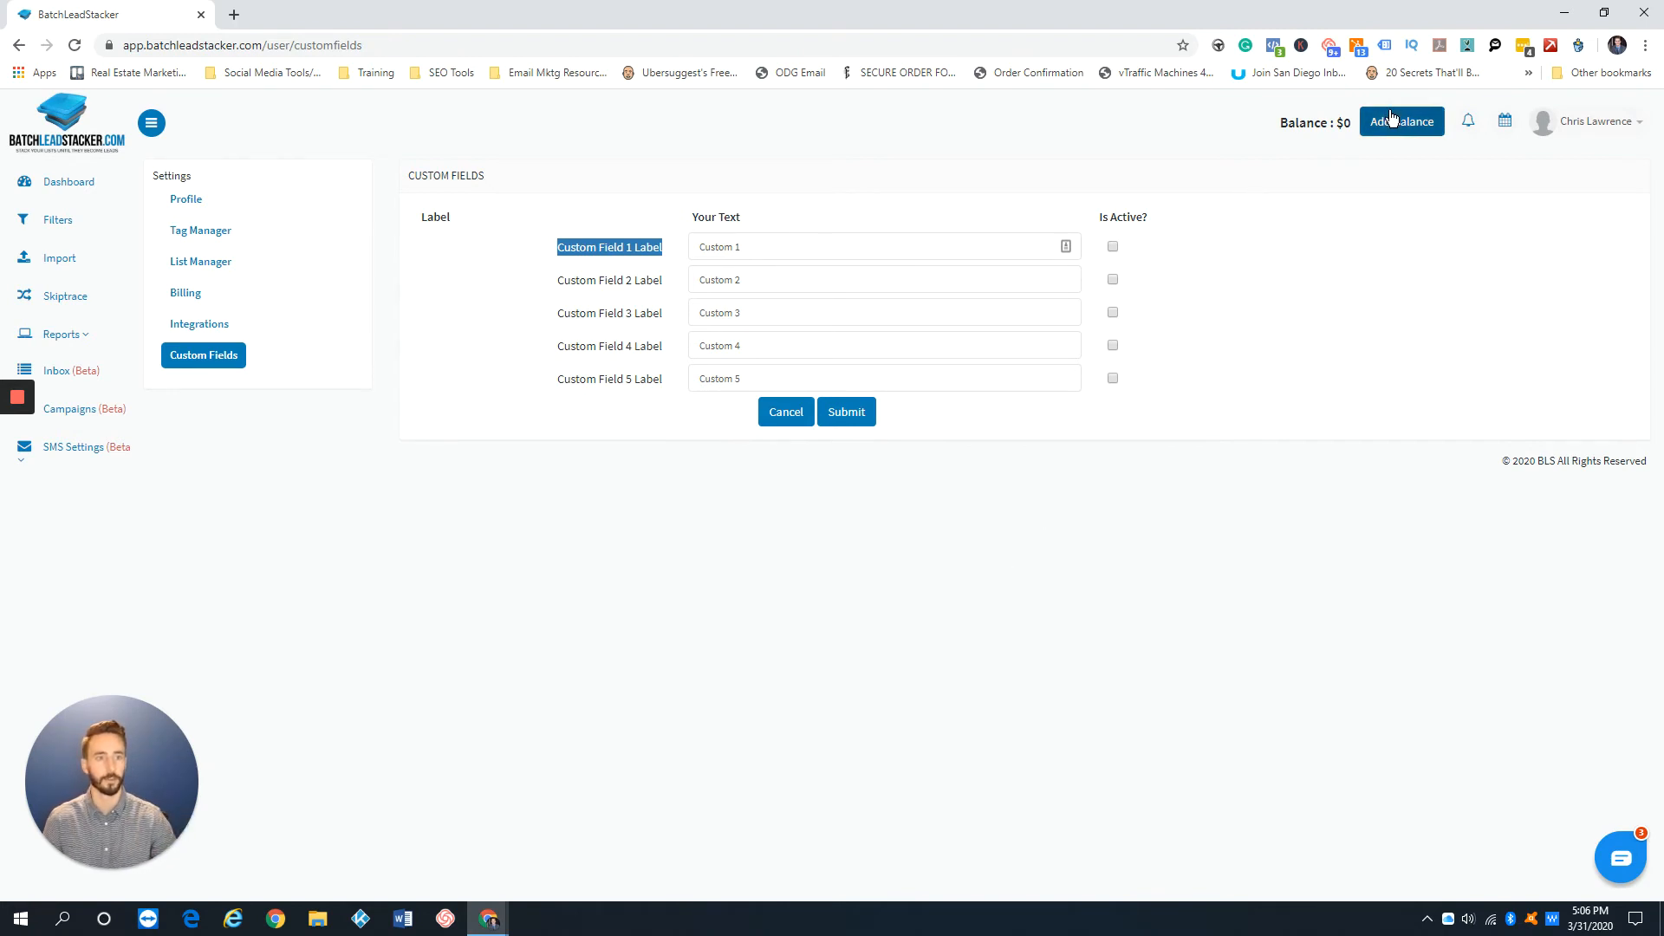
left_click(1429, 124)
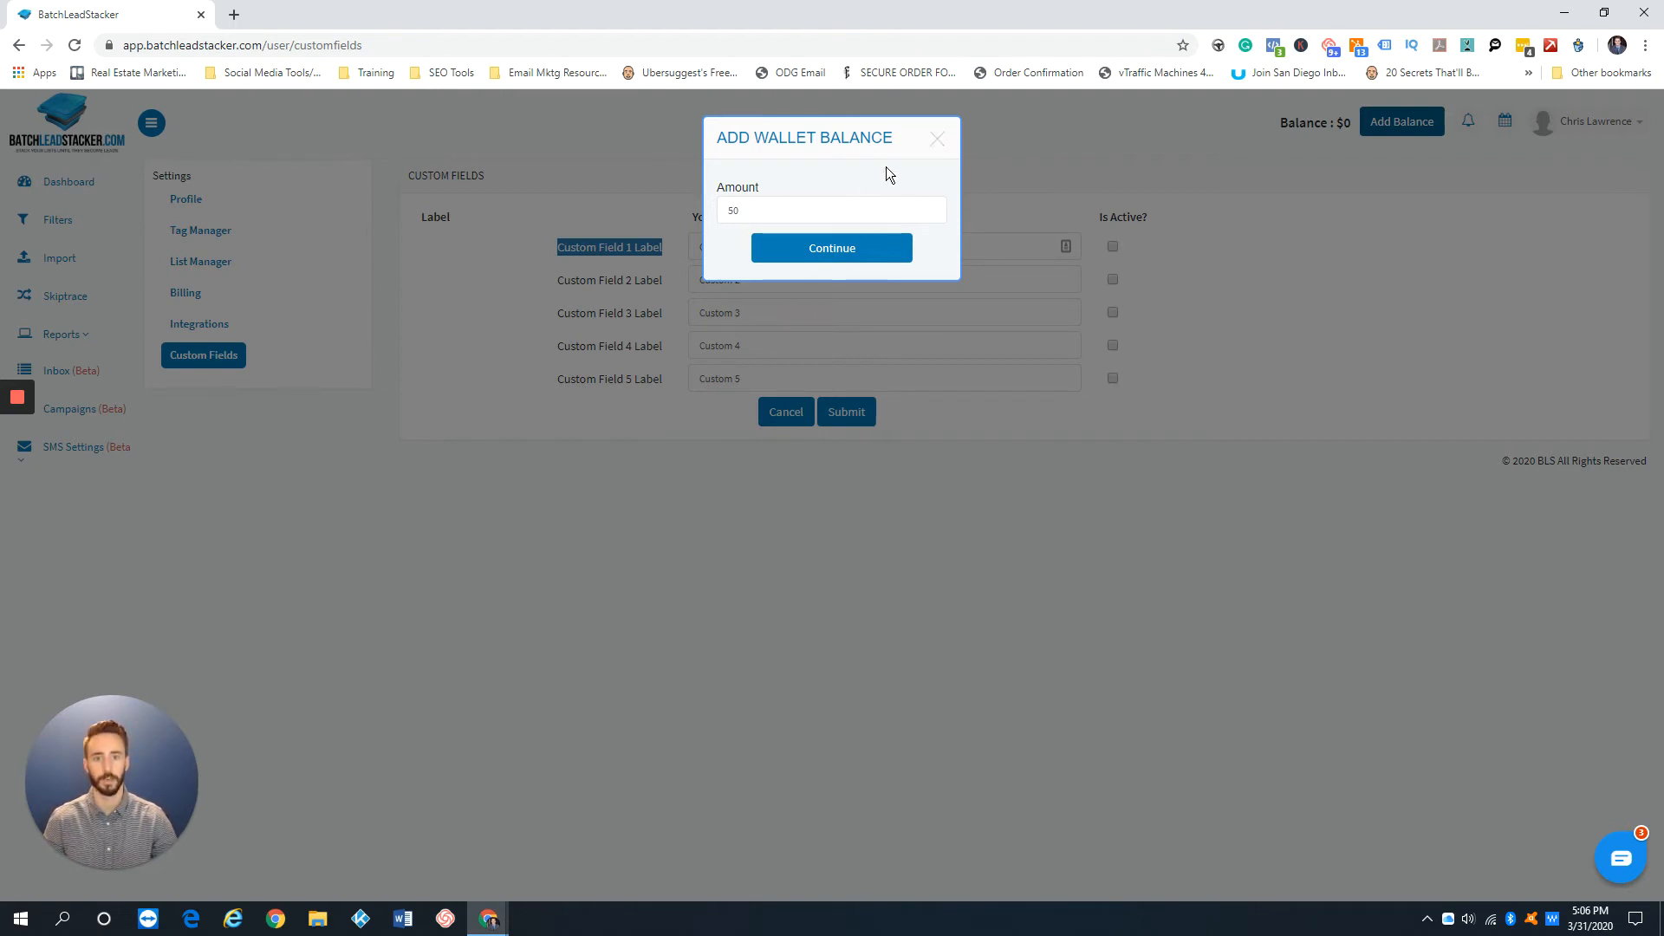
left_click(937, 139)
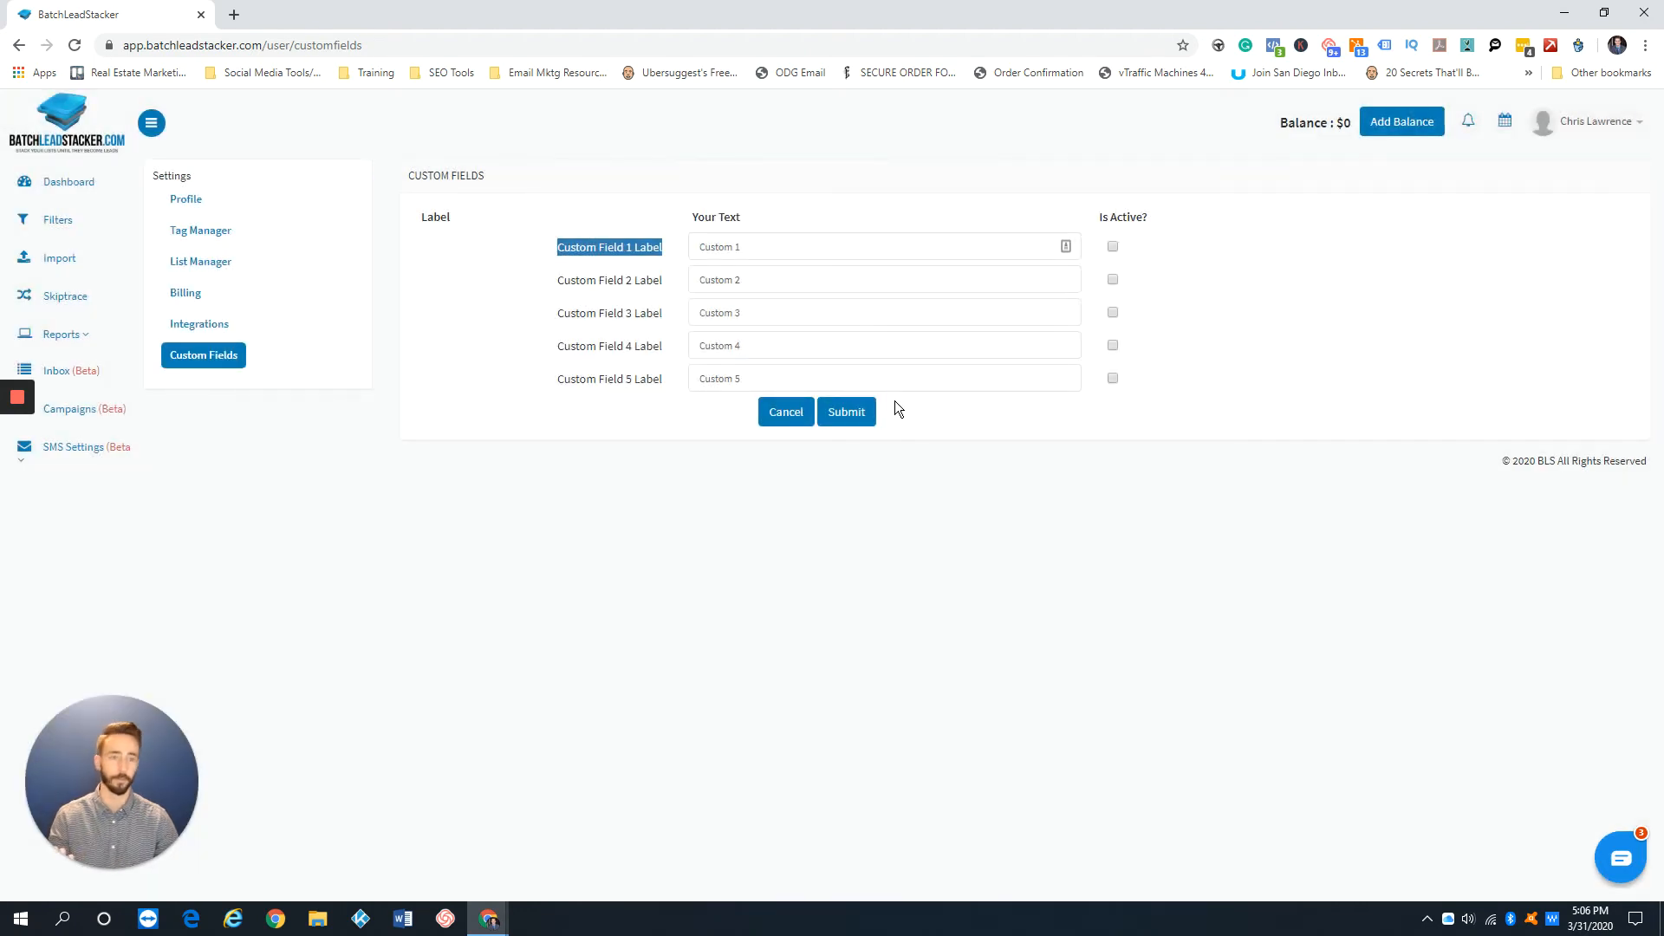
Step: Check the account's notifications list and its options, then close it
left_click(1466, 124)
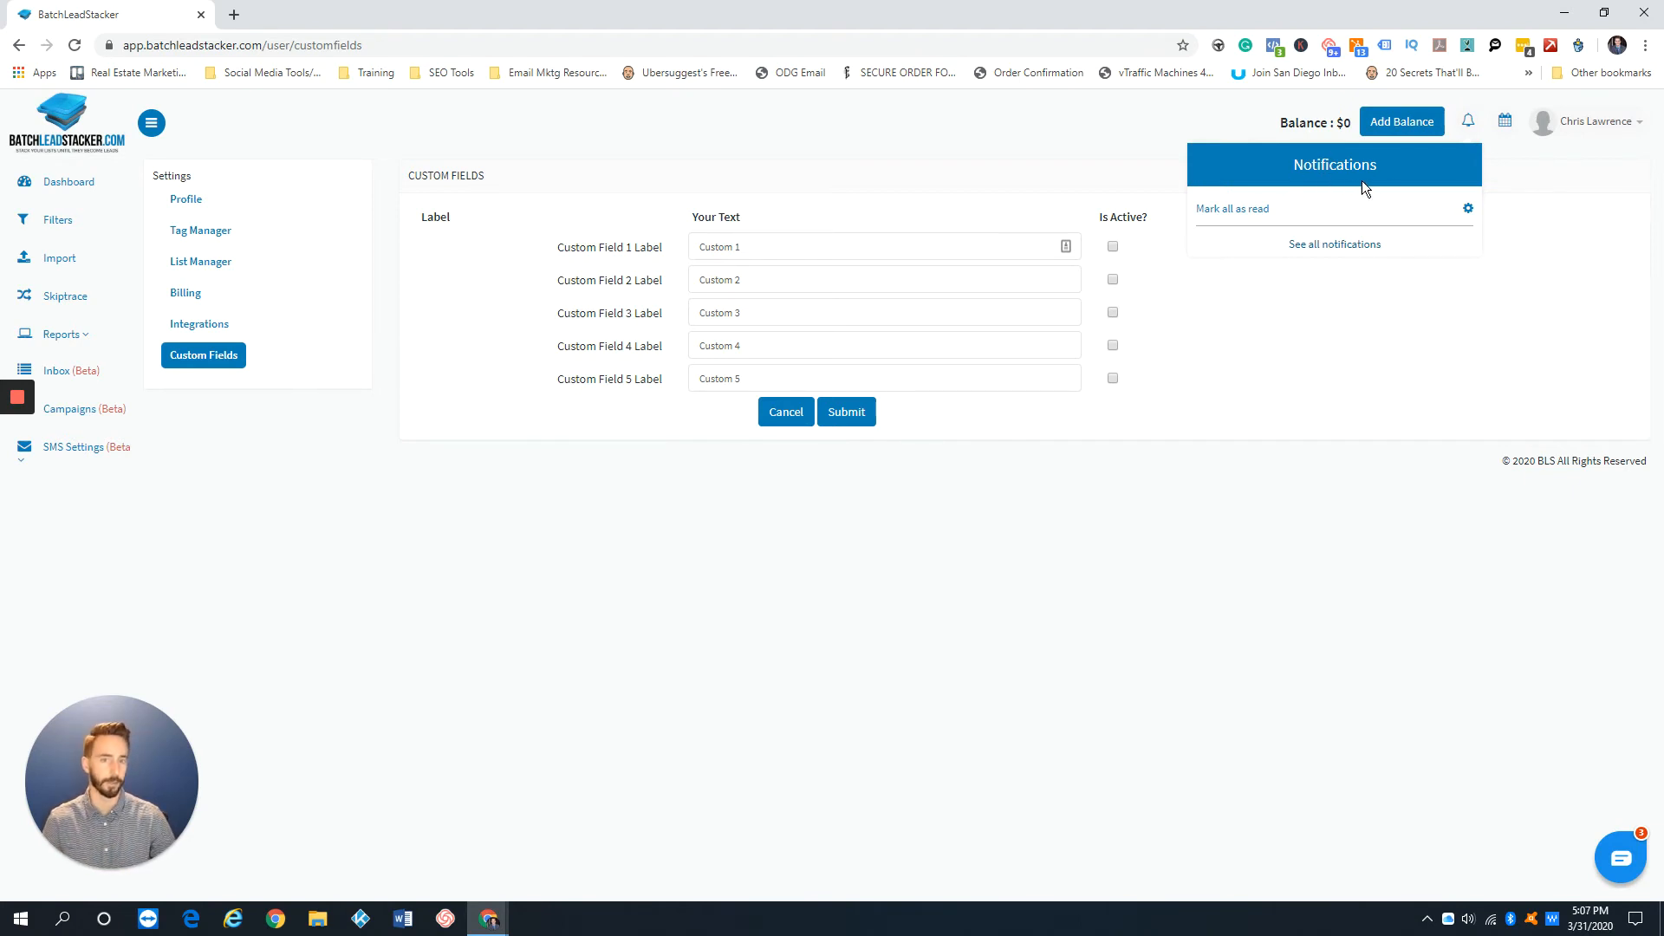
left_click(1362, 371)
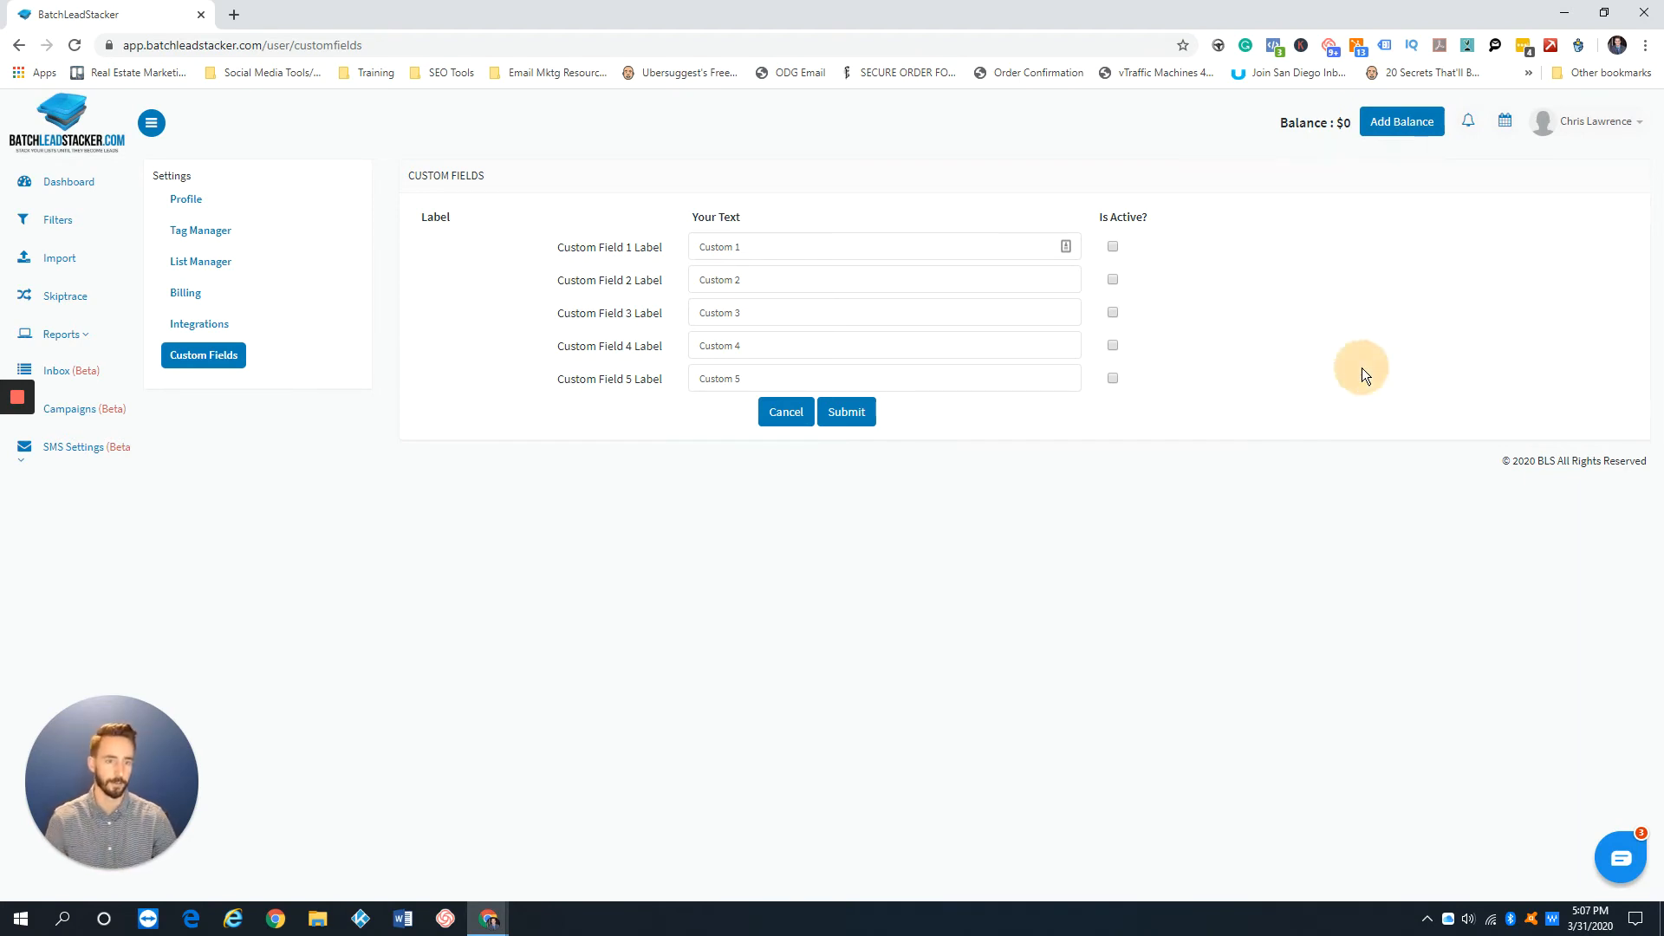
left_click(1468, 130)
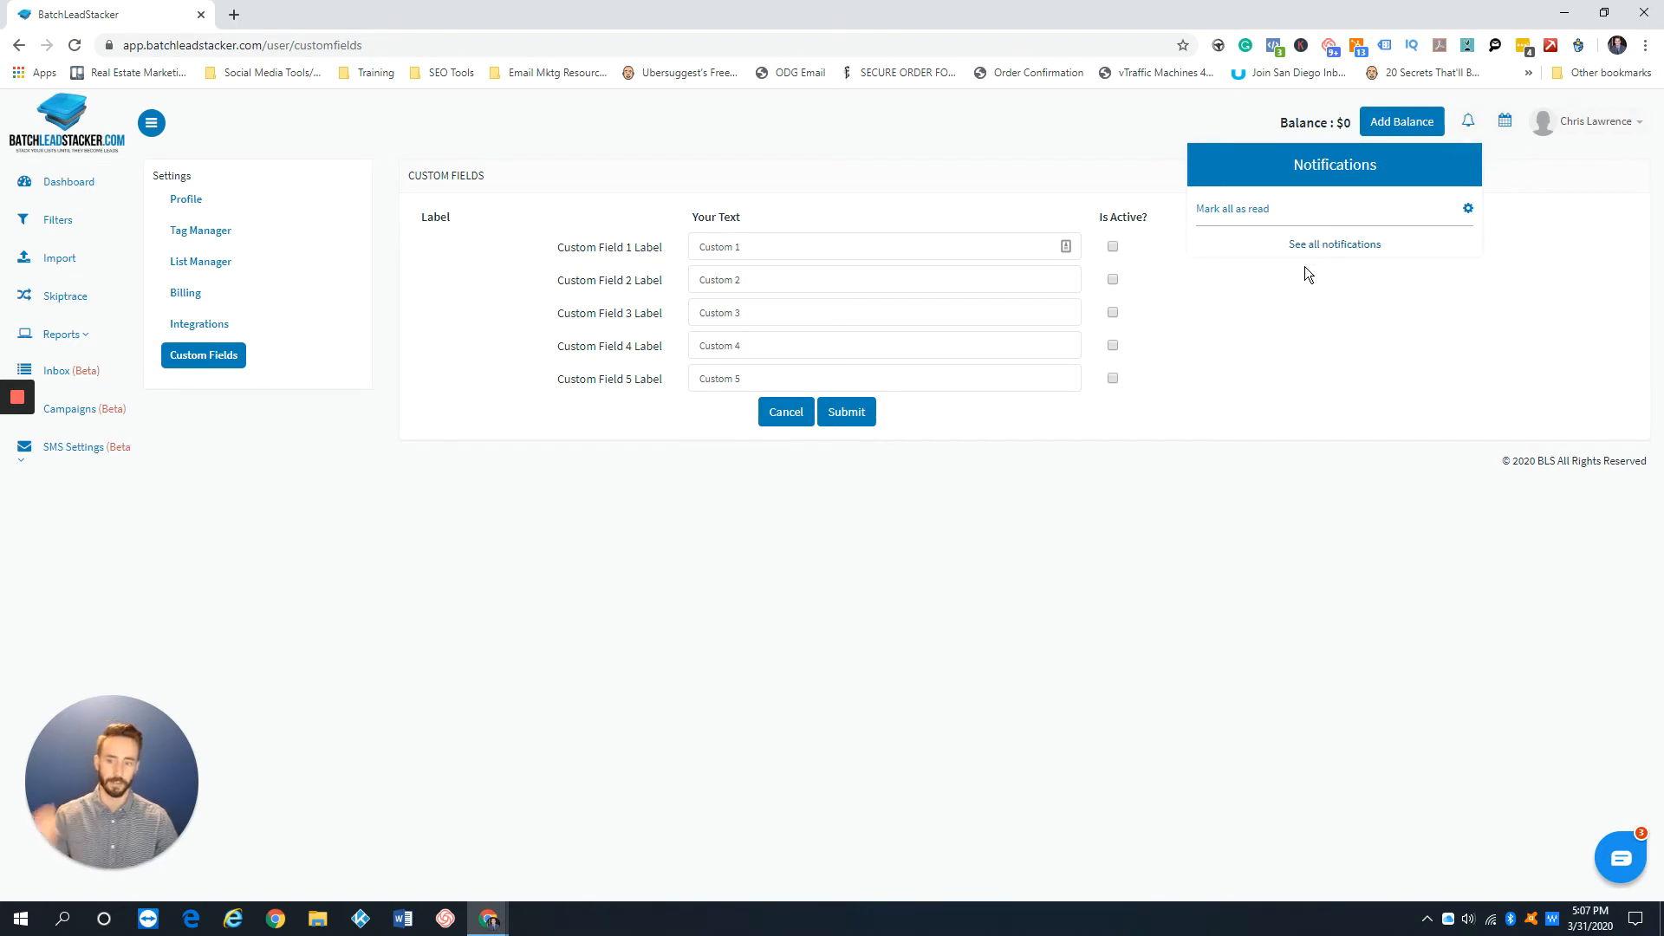
left_click(1418, 285)
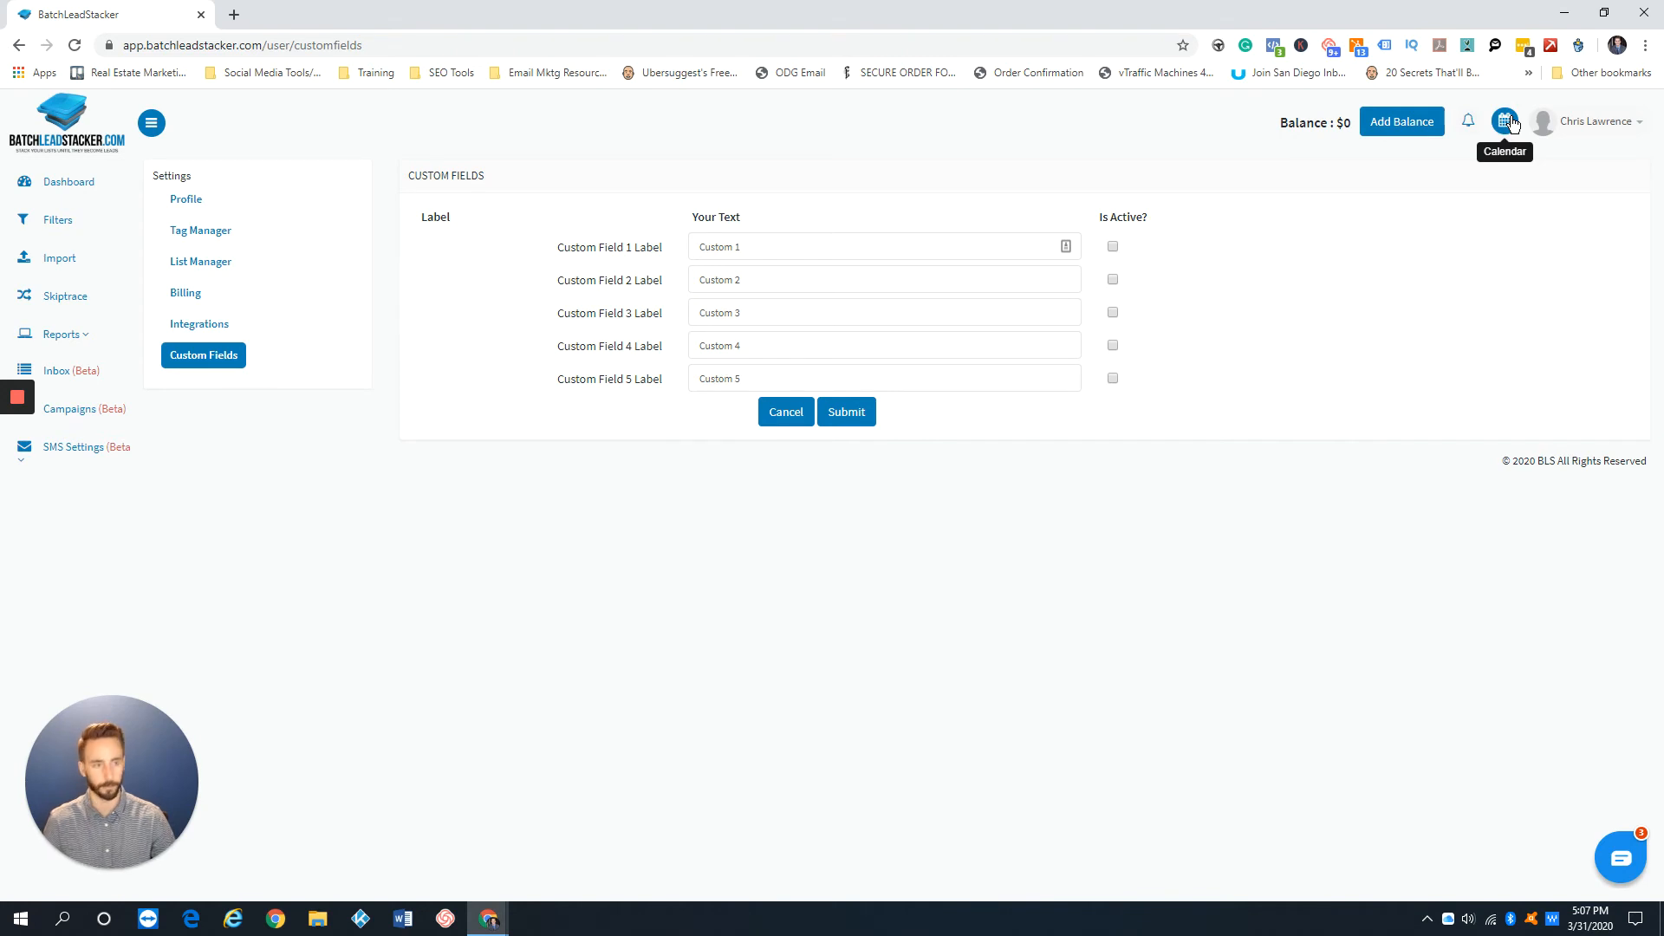
Step: Start a new calendar task and name it "Update DNC with CallRail DNC list"
left_click(1512, 124)
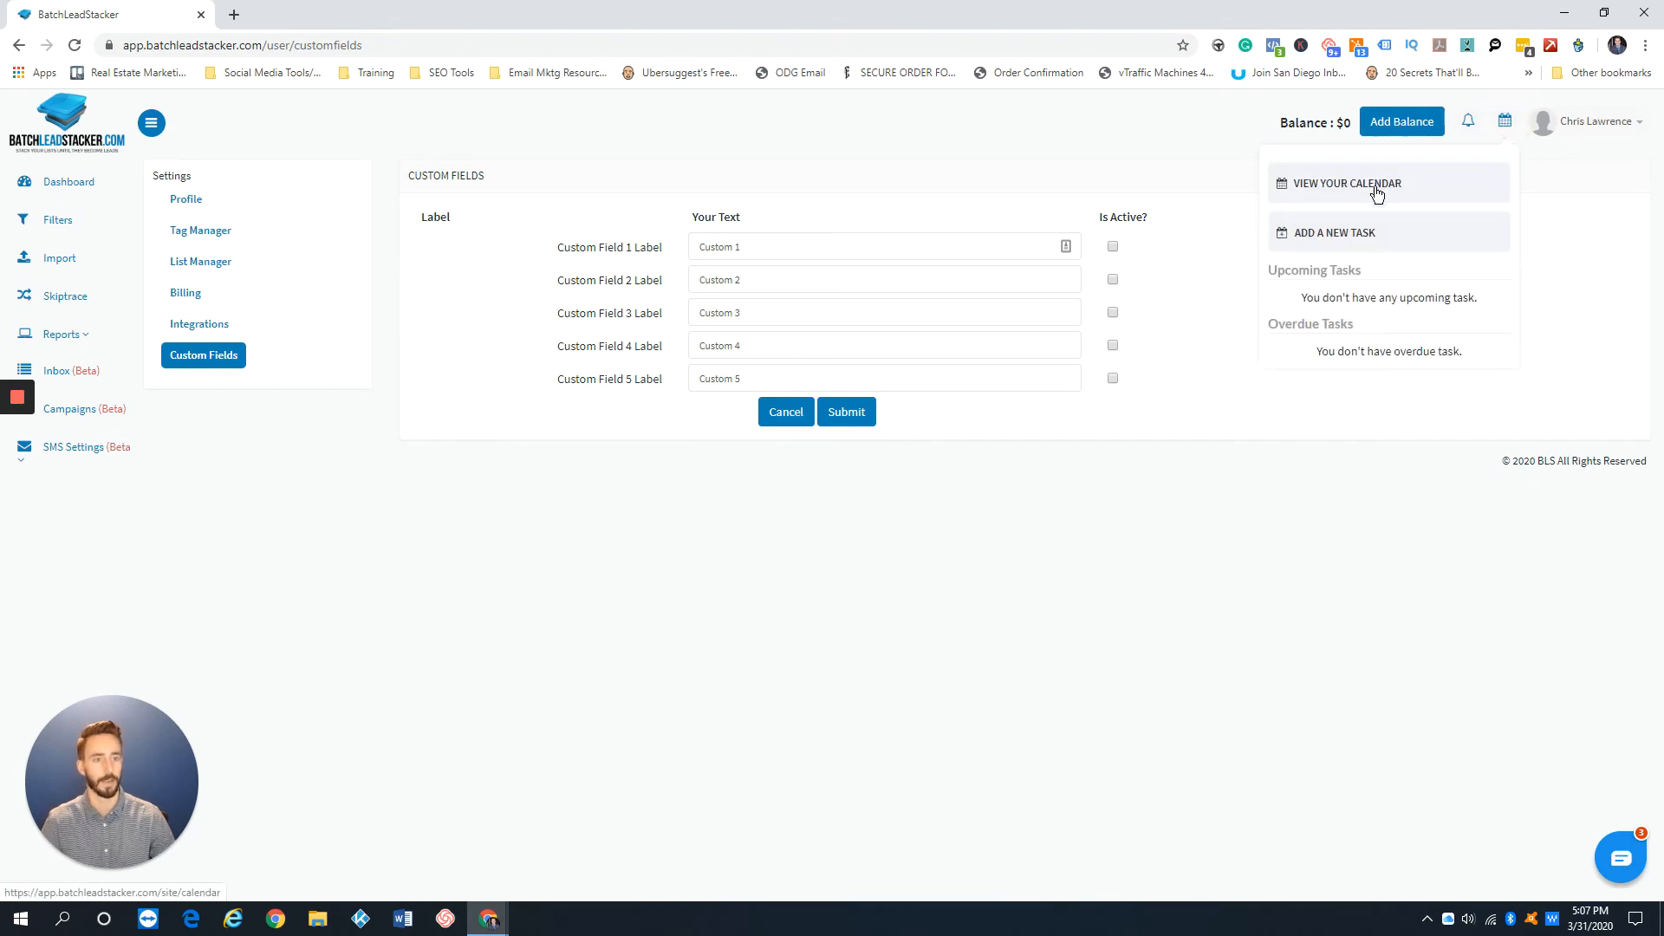
left_click(1332, 236)
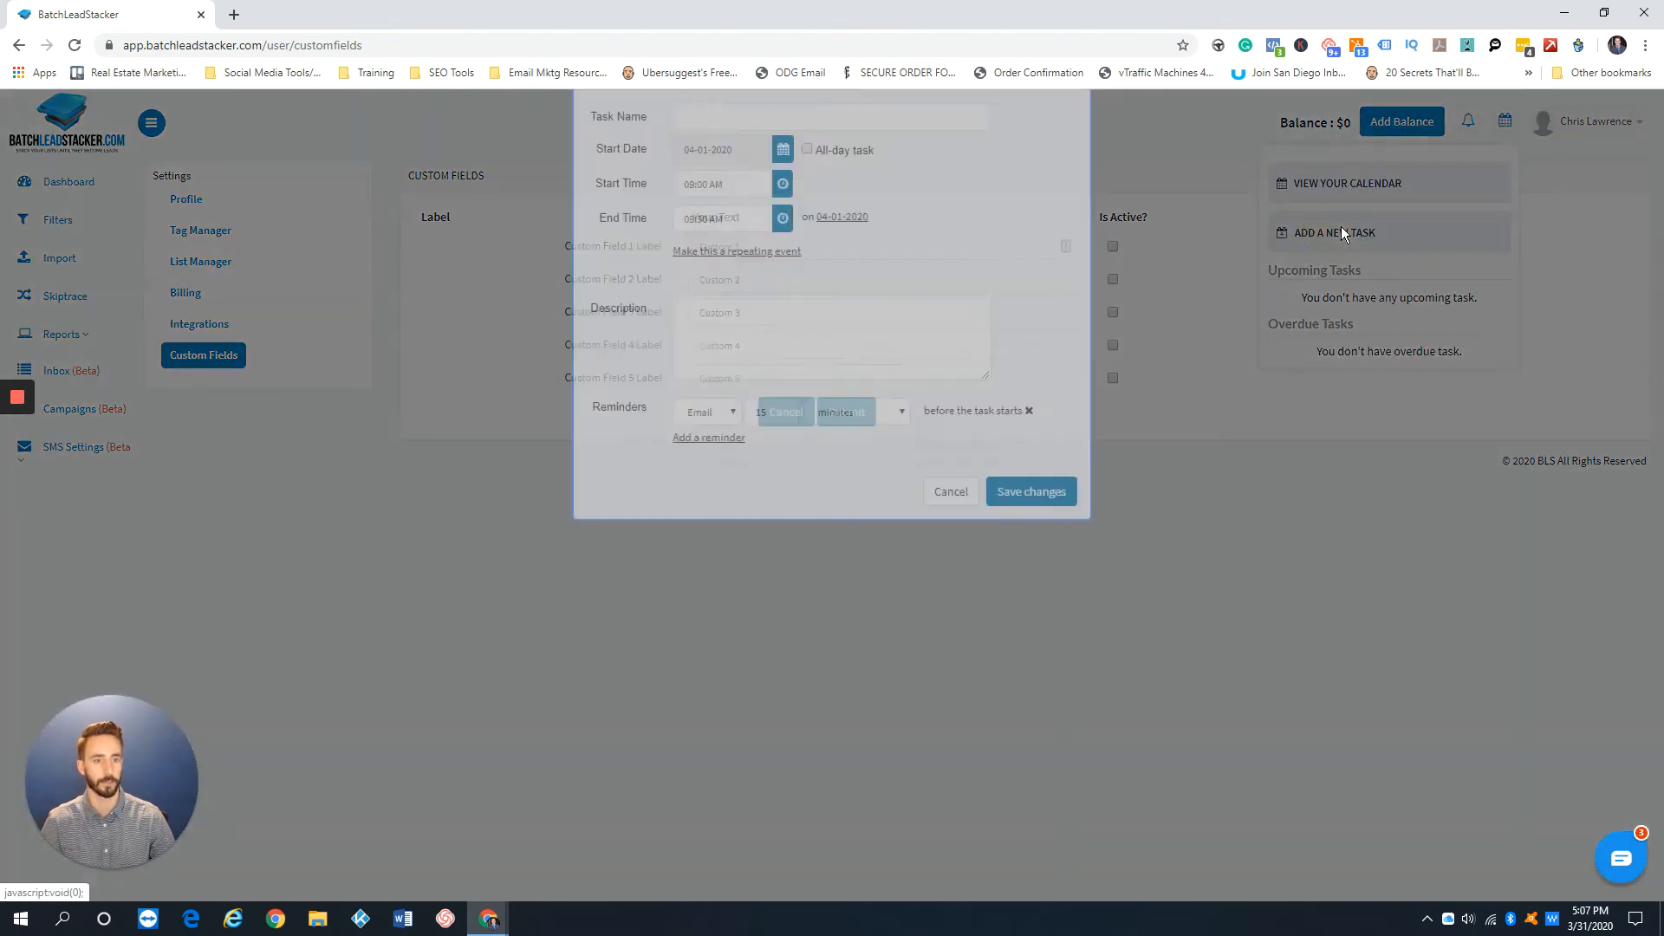
left_click(847, 186)
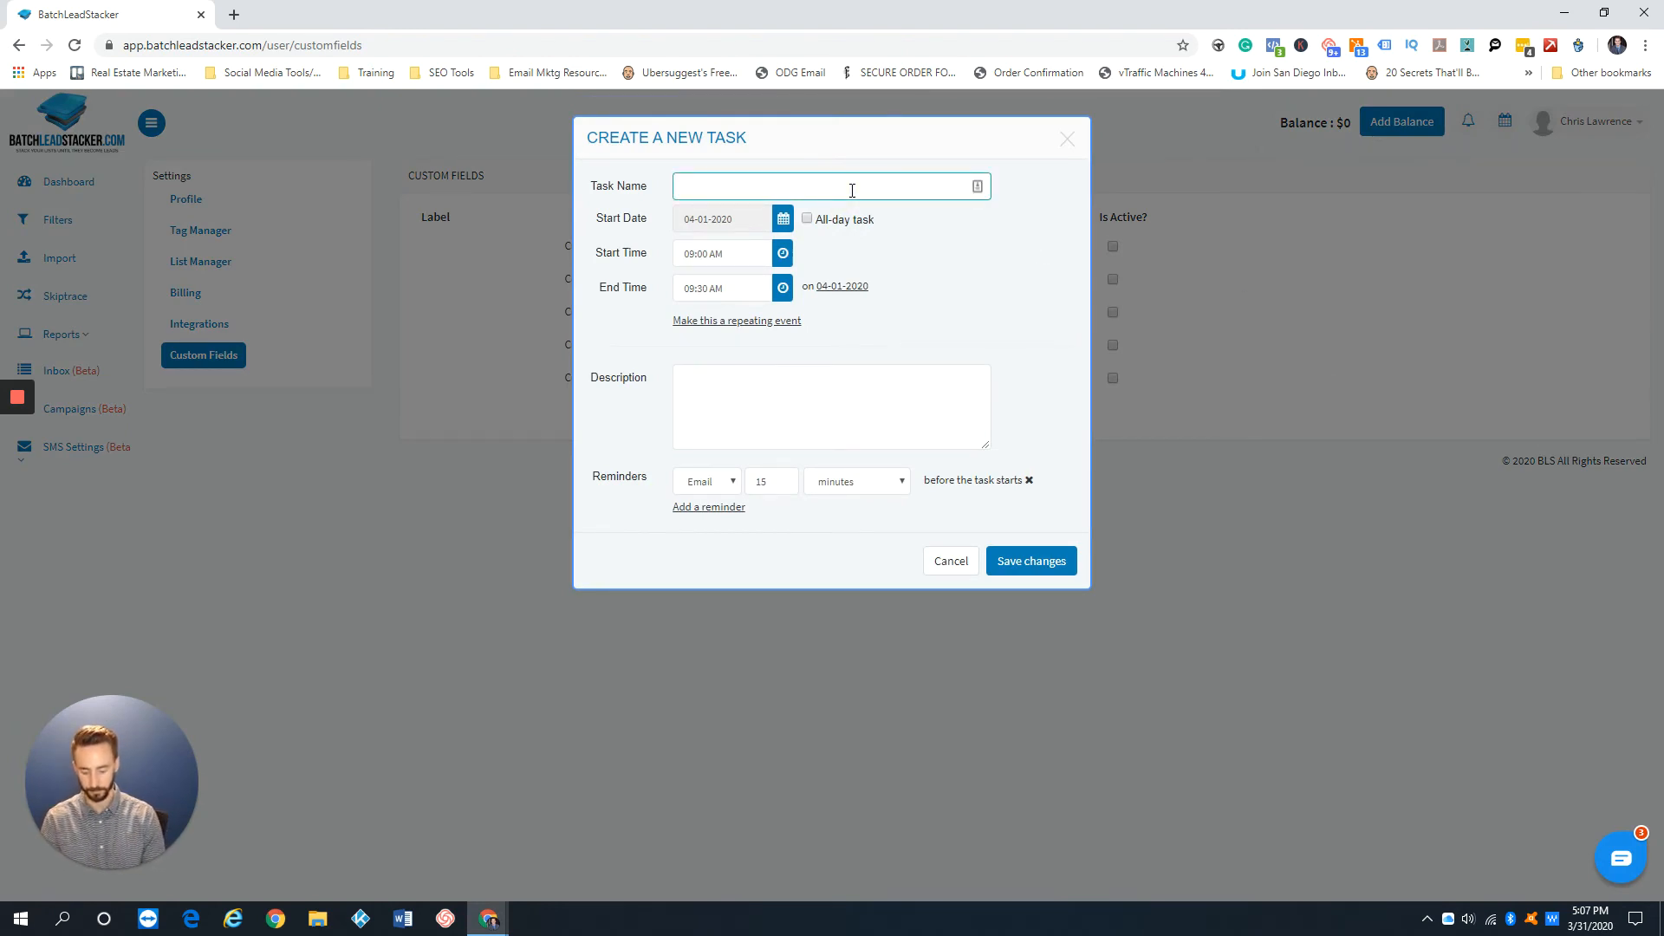
type("U")
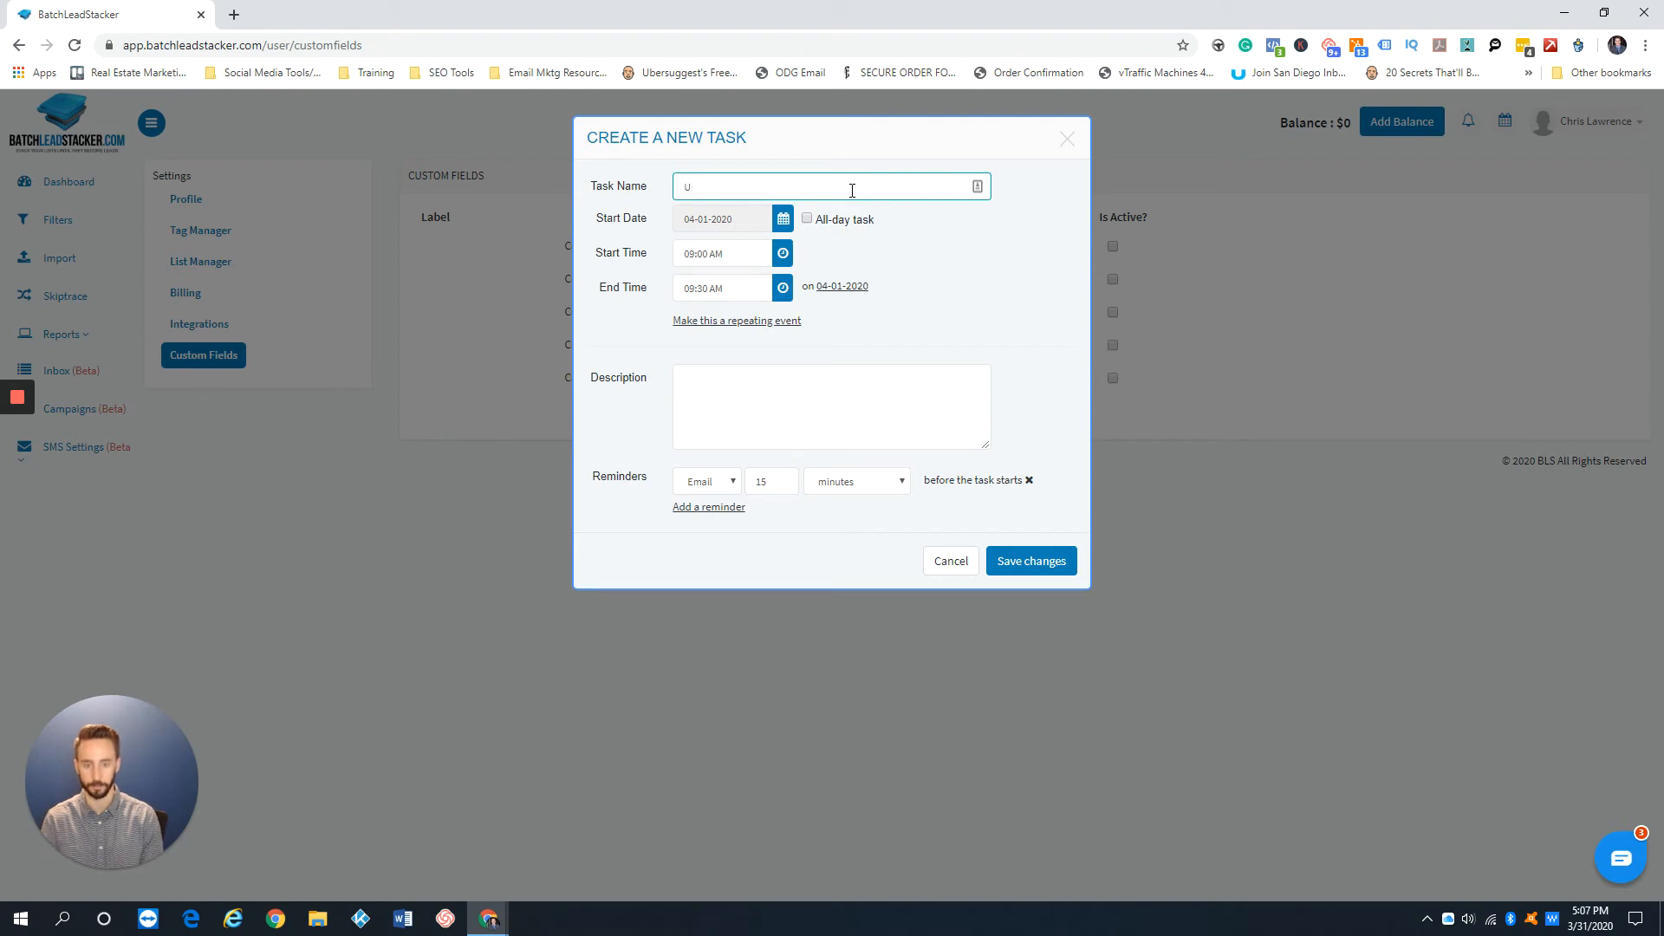
type("ddate DNC")
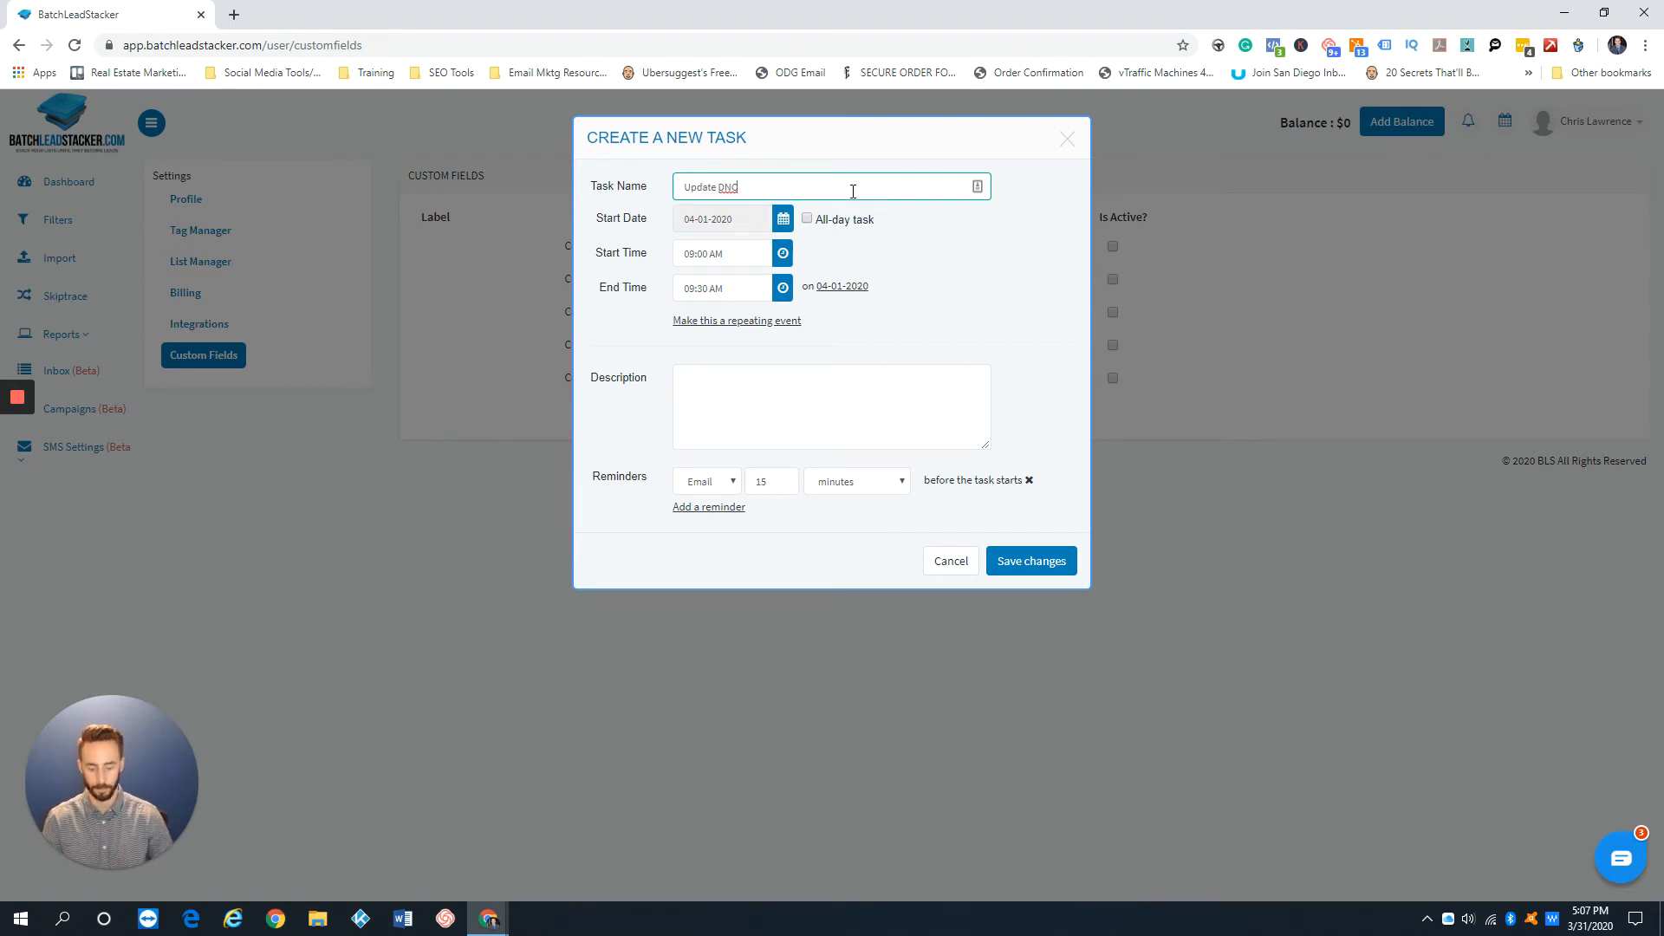
type(" with Cal")
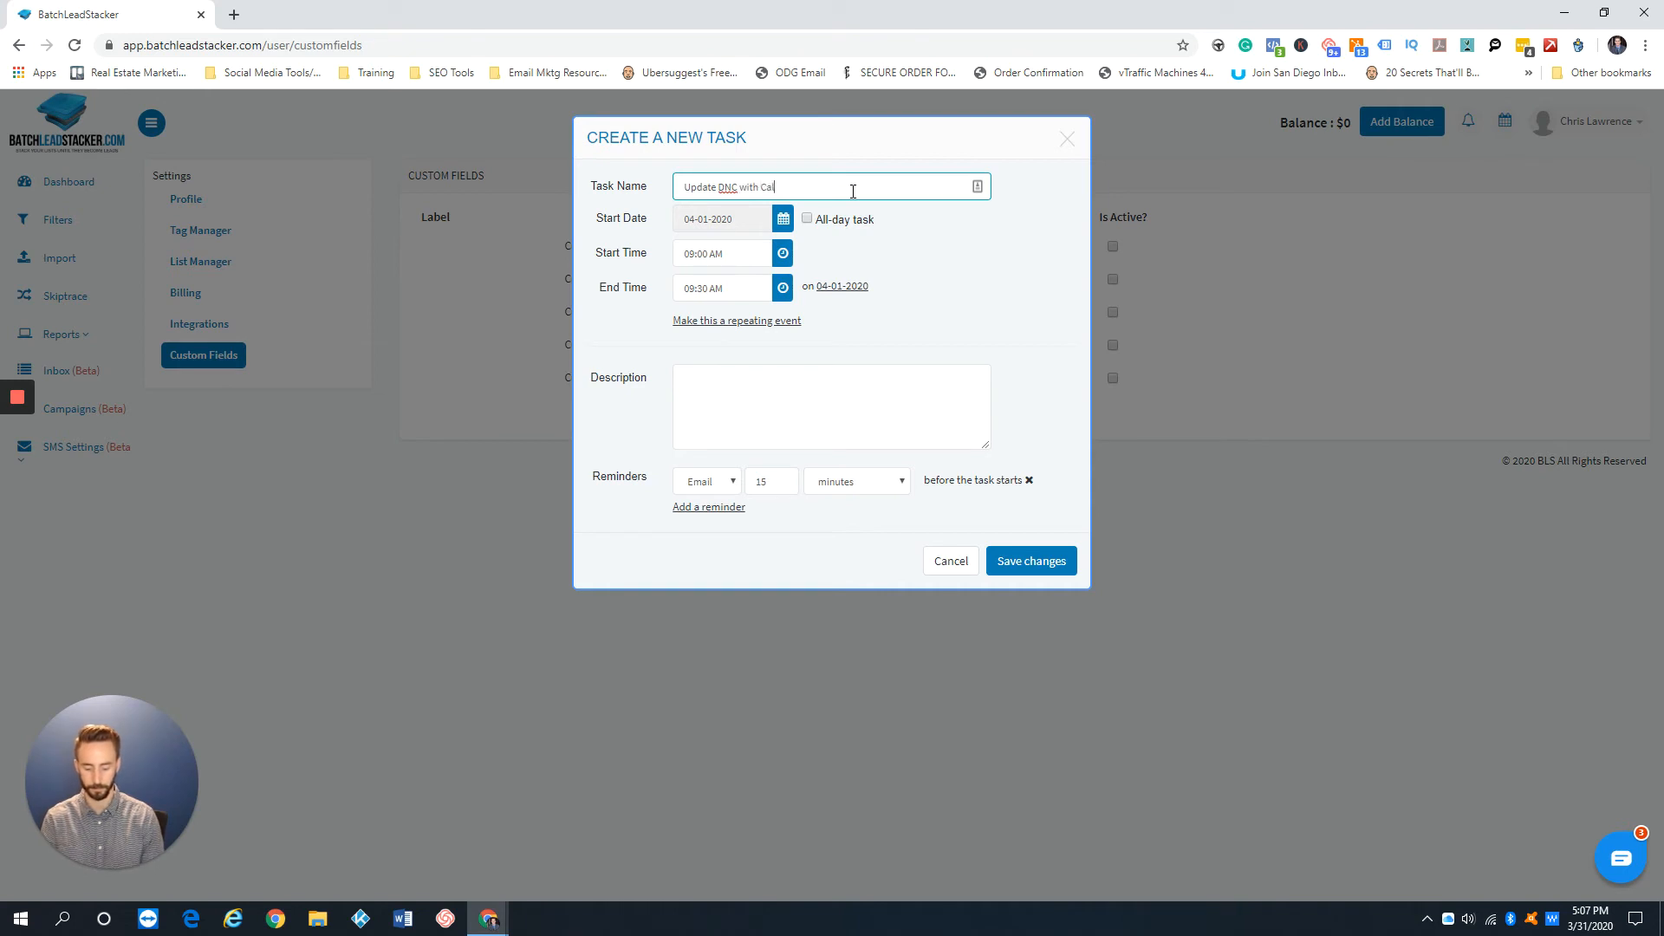
type("lRail DNC list")
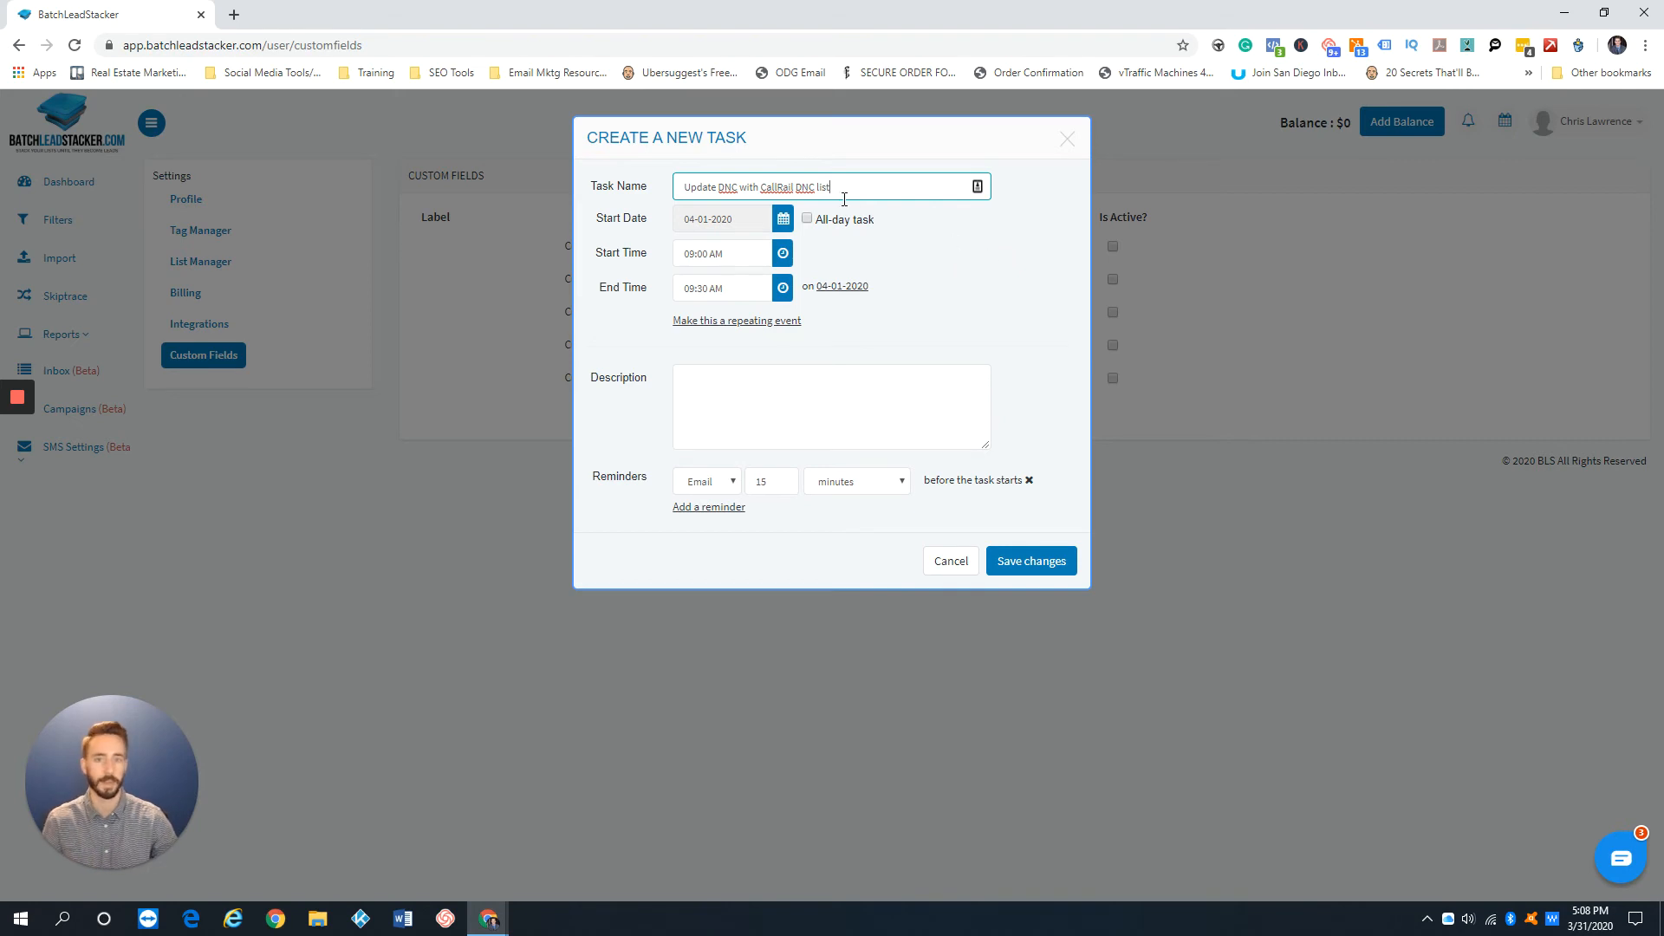
left_click_drag(856, 188, 681, 187)
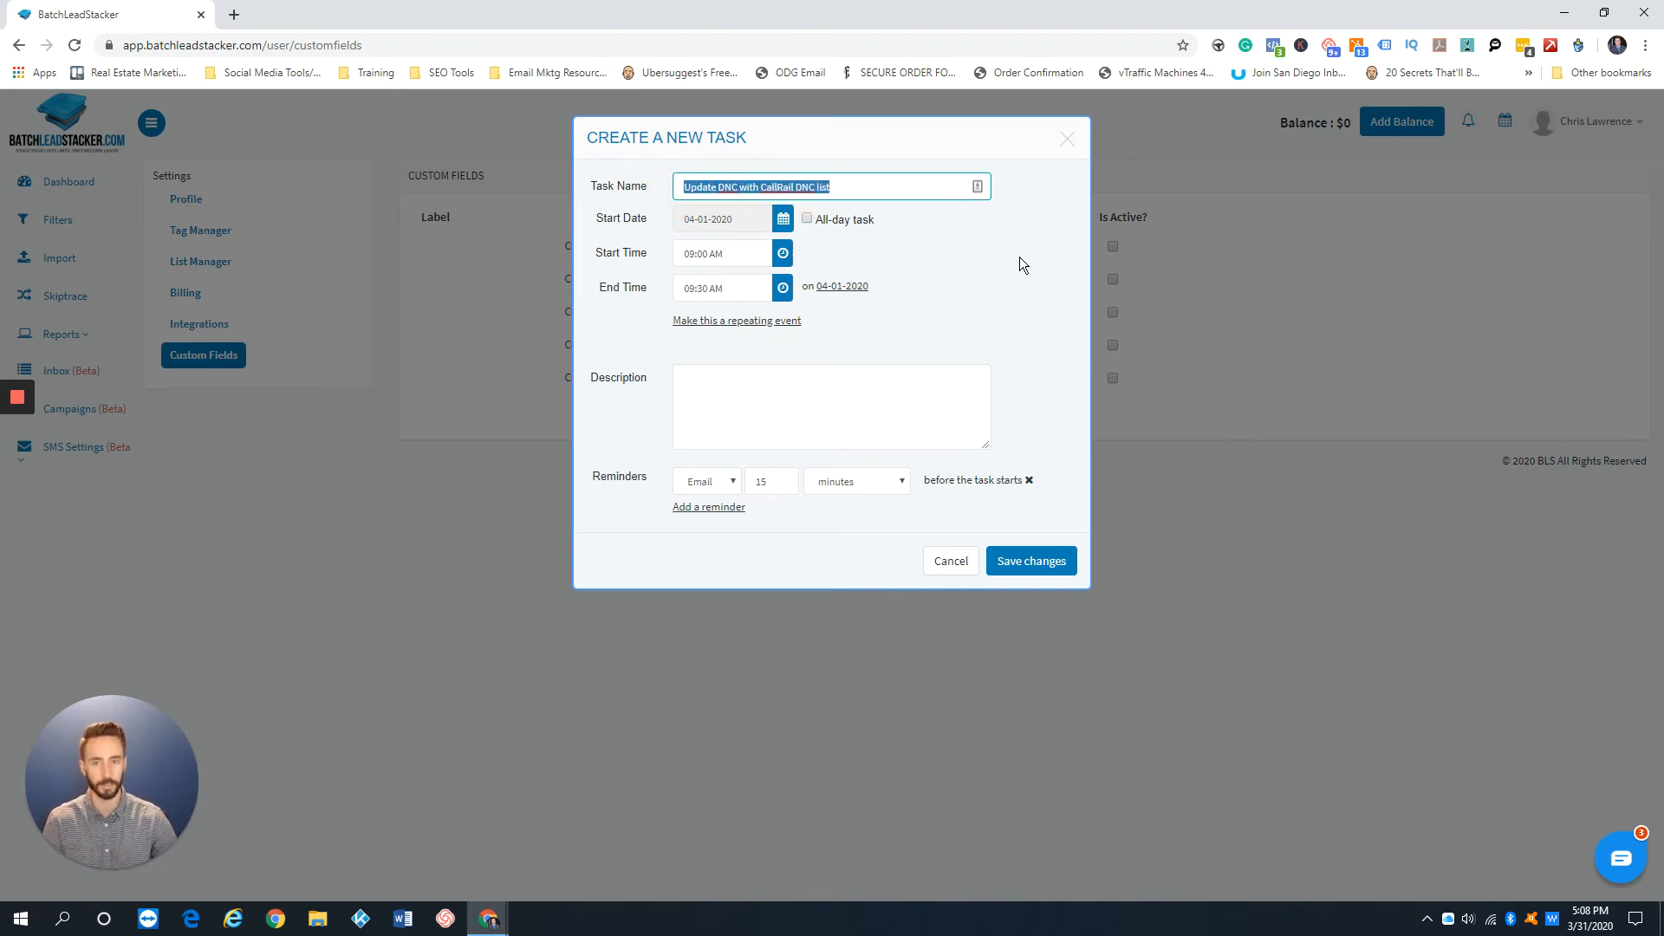
Step: Set the task's start date to 04-03-2020 and check the start time options
left_click(782, 218)
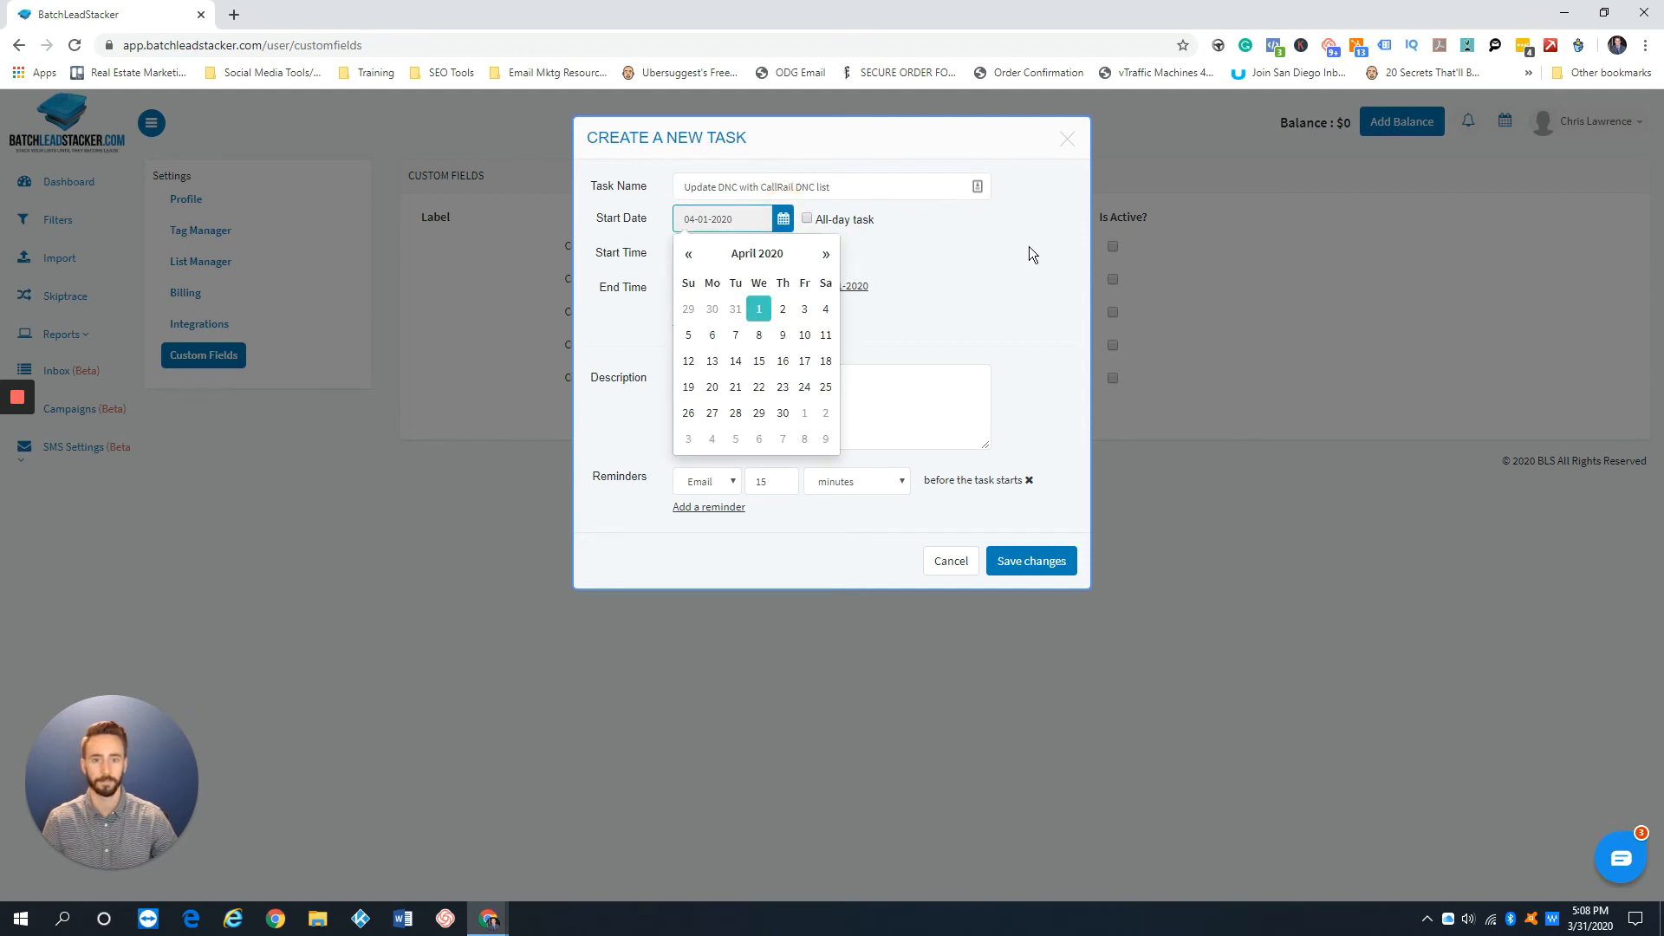
left_click(804, 311)
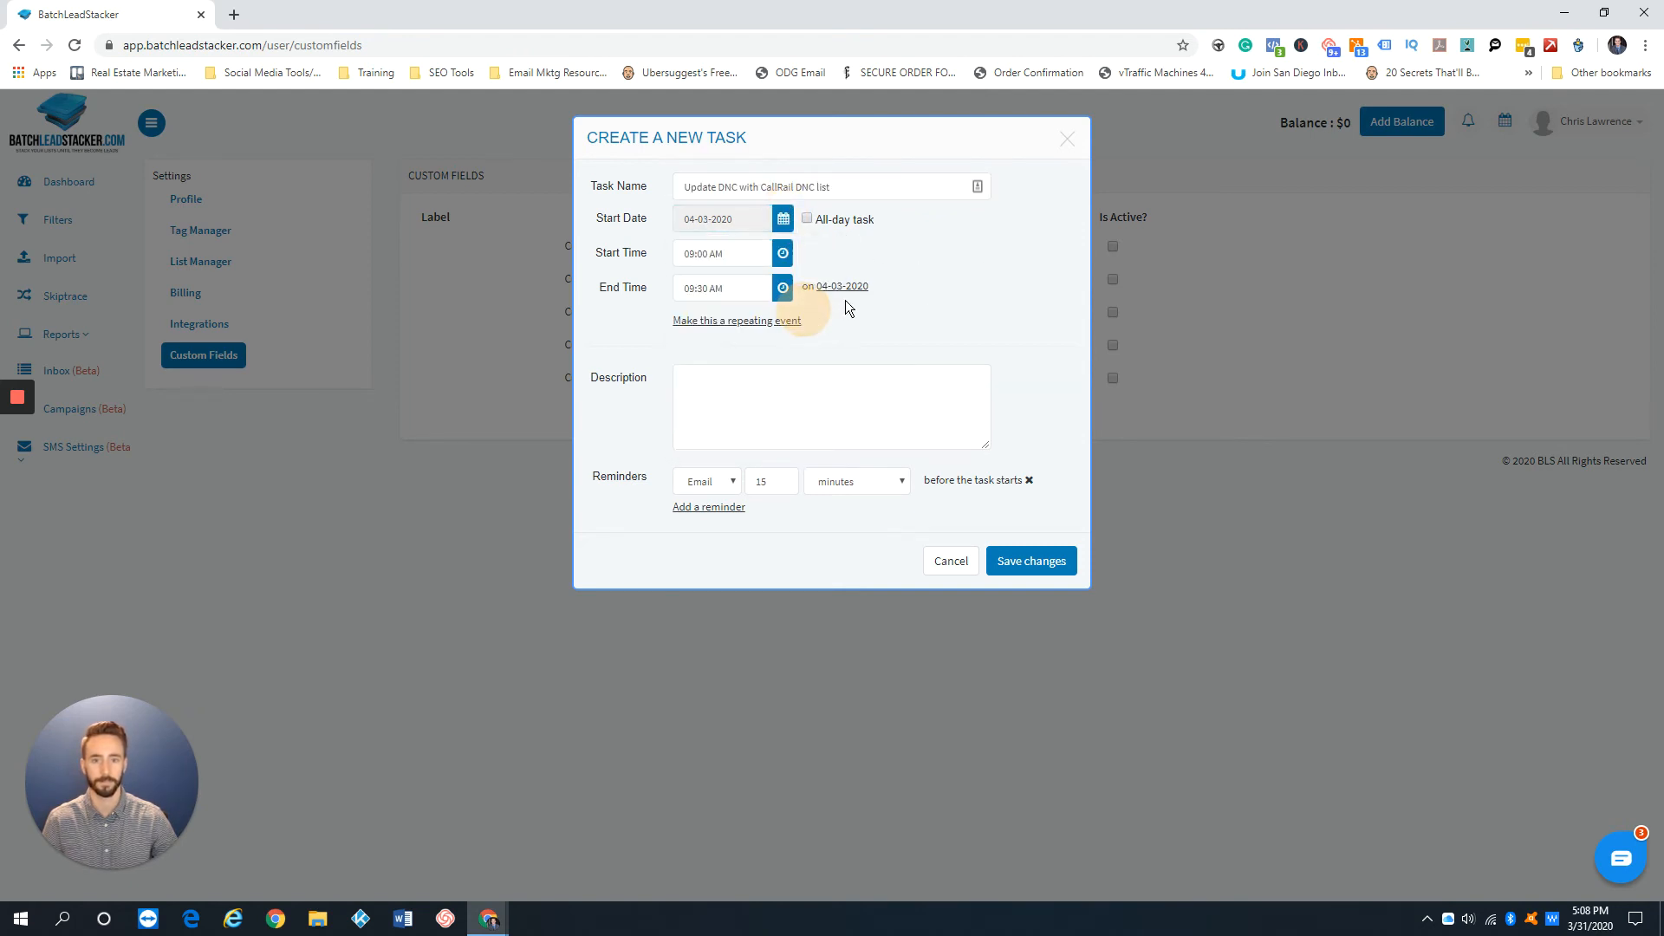
left_click(699, 255)
left_click(960, 250)
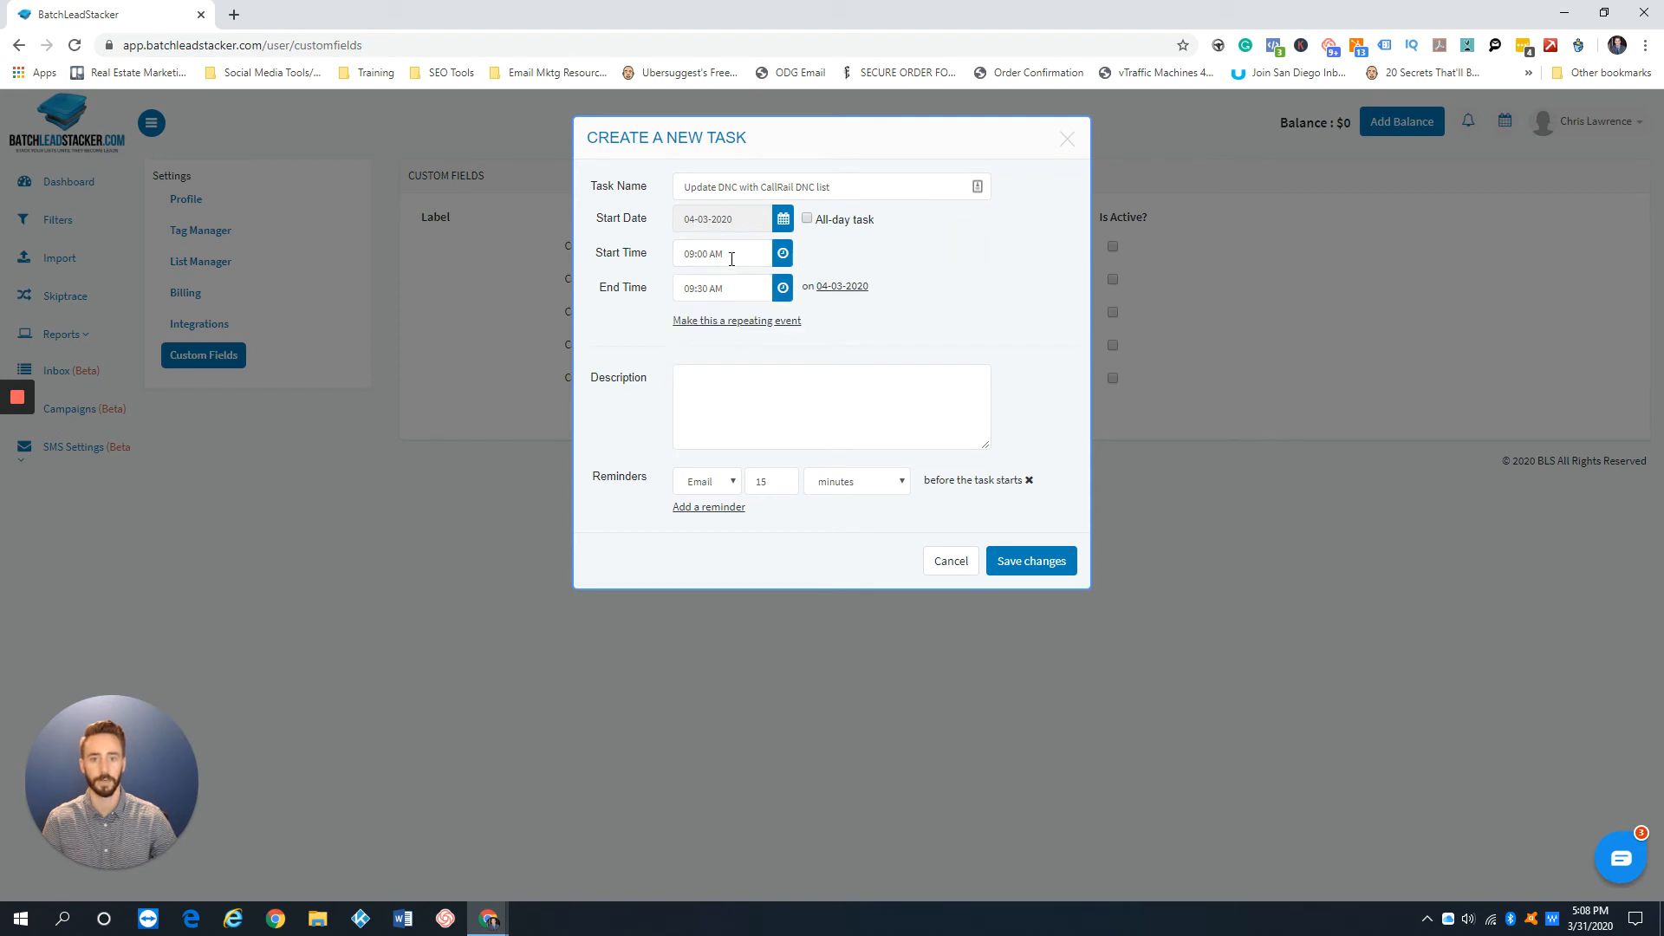
Step: Make the task a repeating event, weekly on Friday with no end
left_click(704, 323)
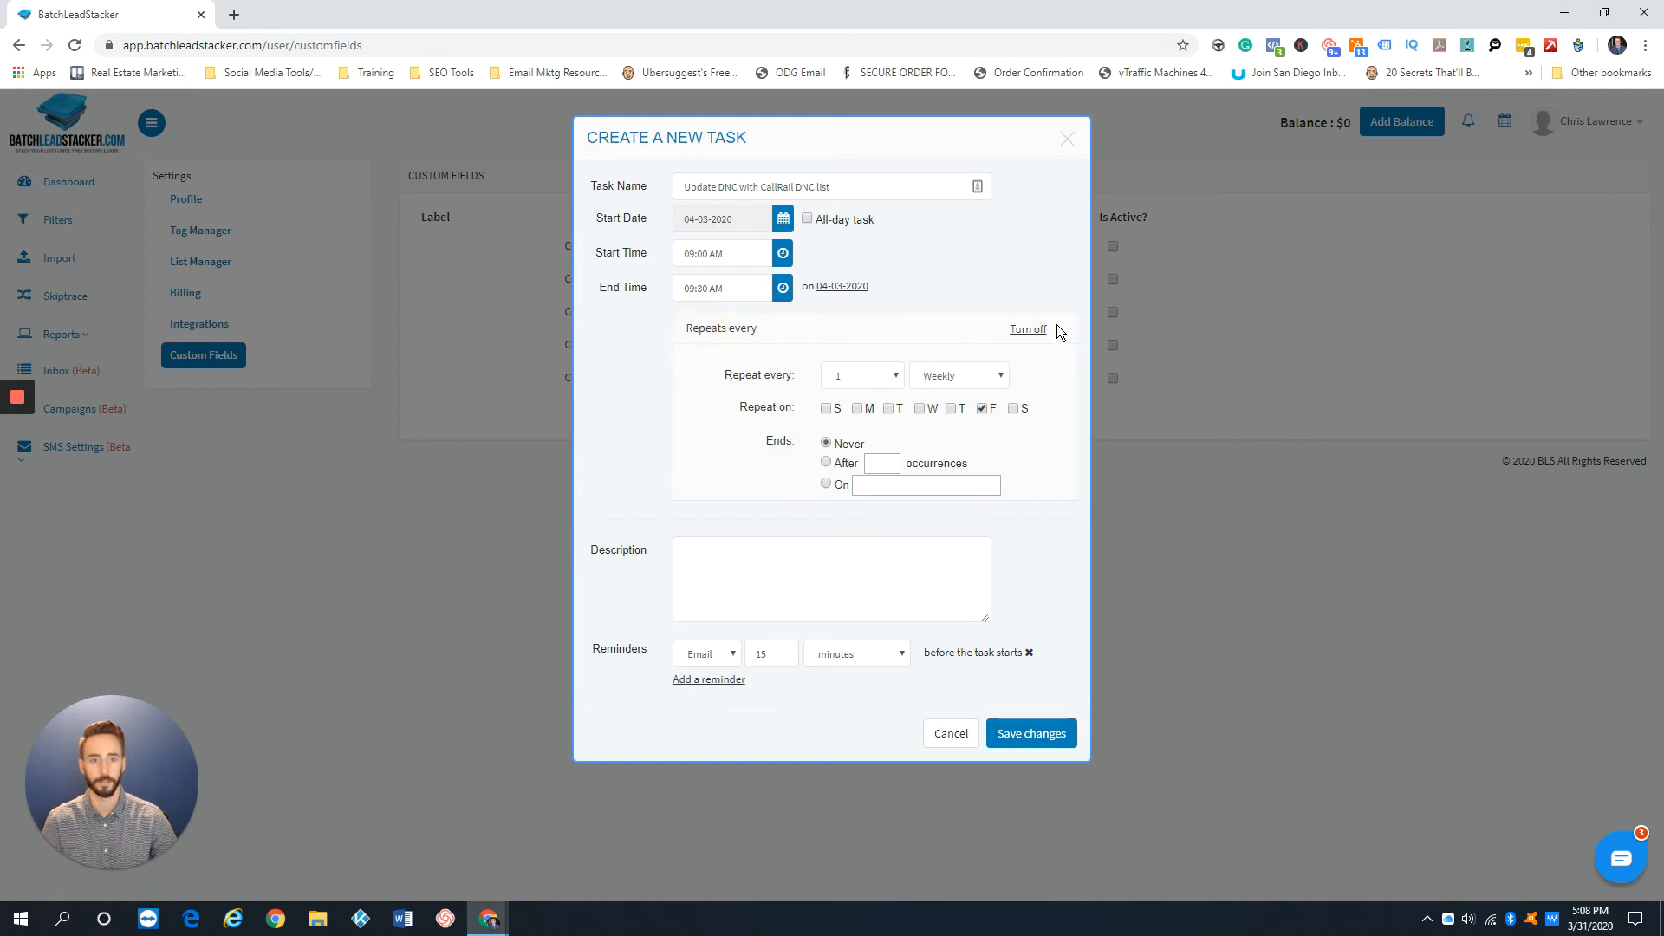
left_click(1029, 329)
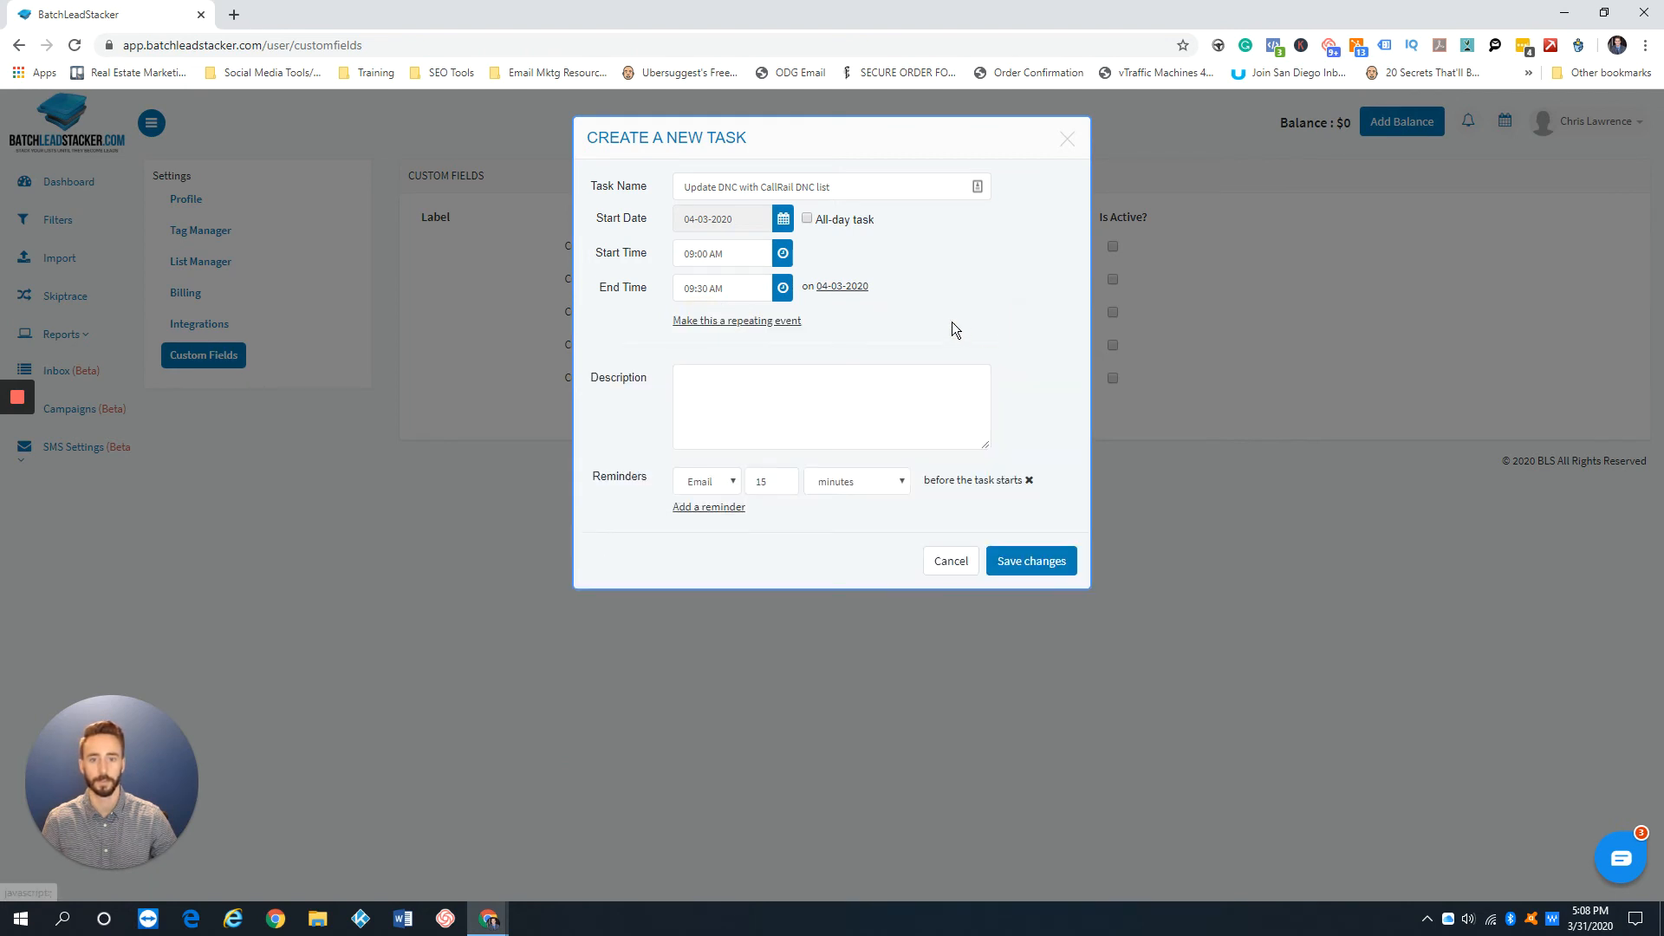
left_click(790, 323)
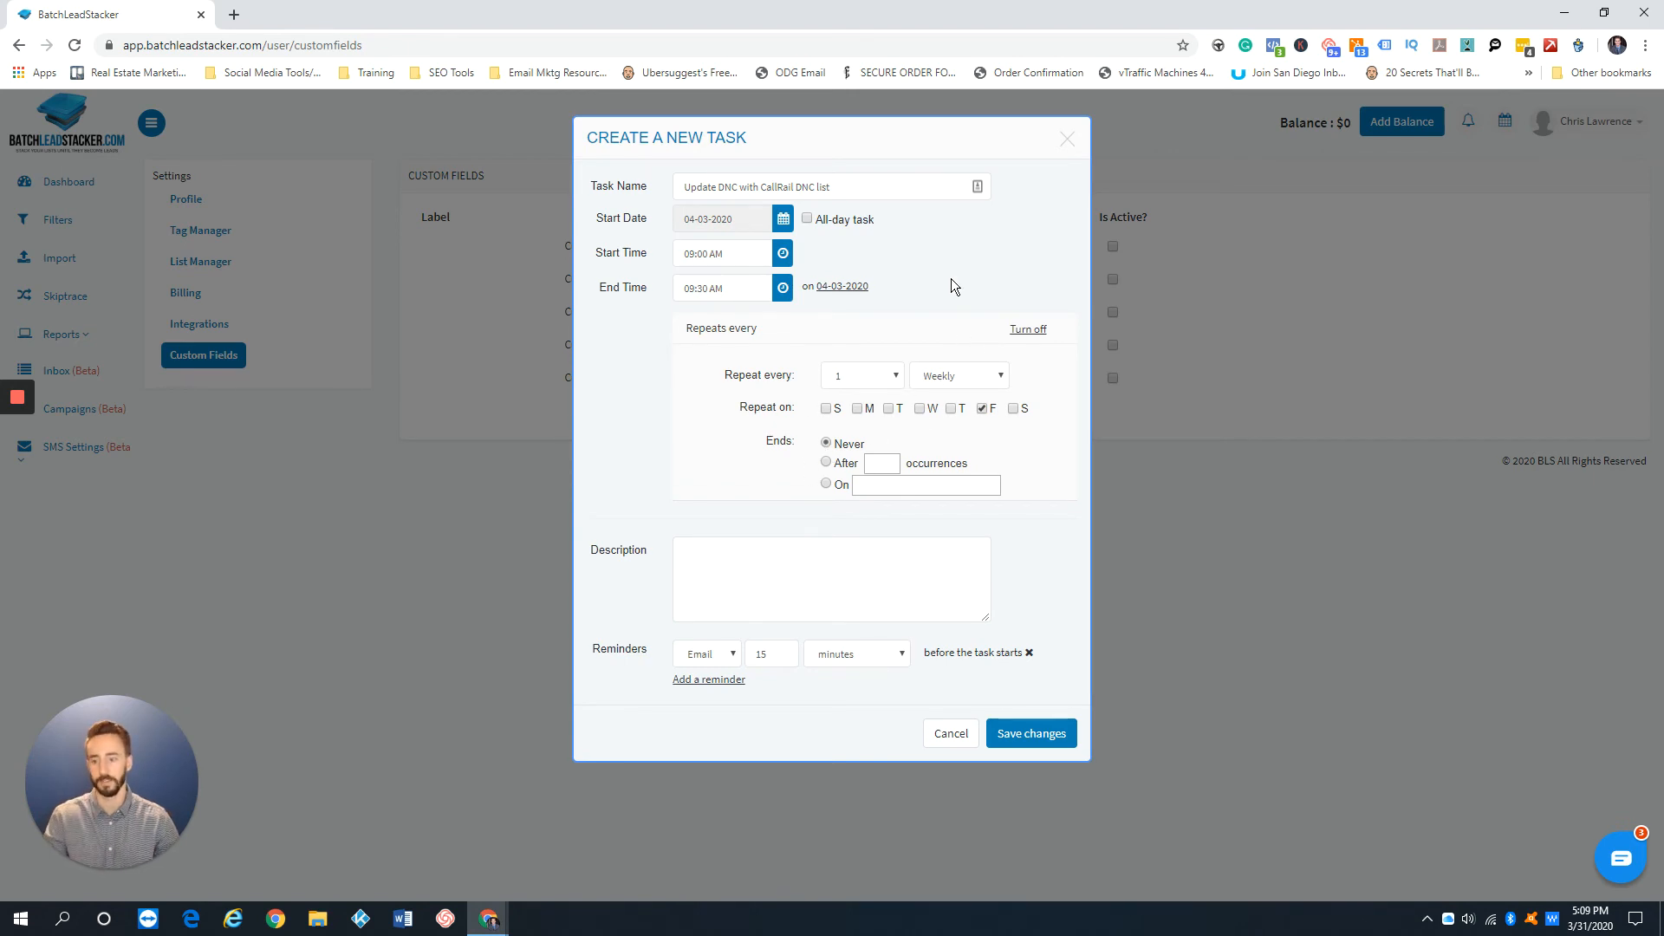
Step: Enter the task description "Make sure to pull the callrail DNC list to scrub"
left_click(768, 549)
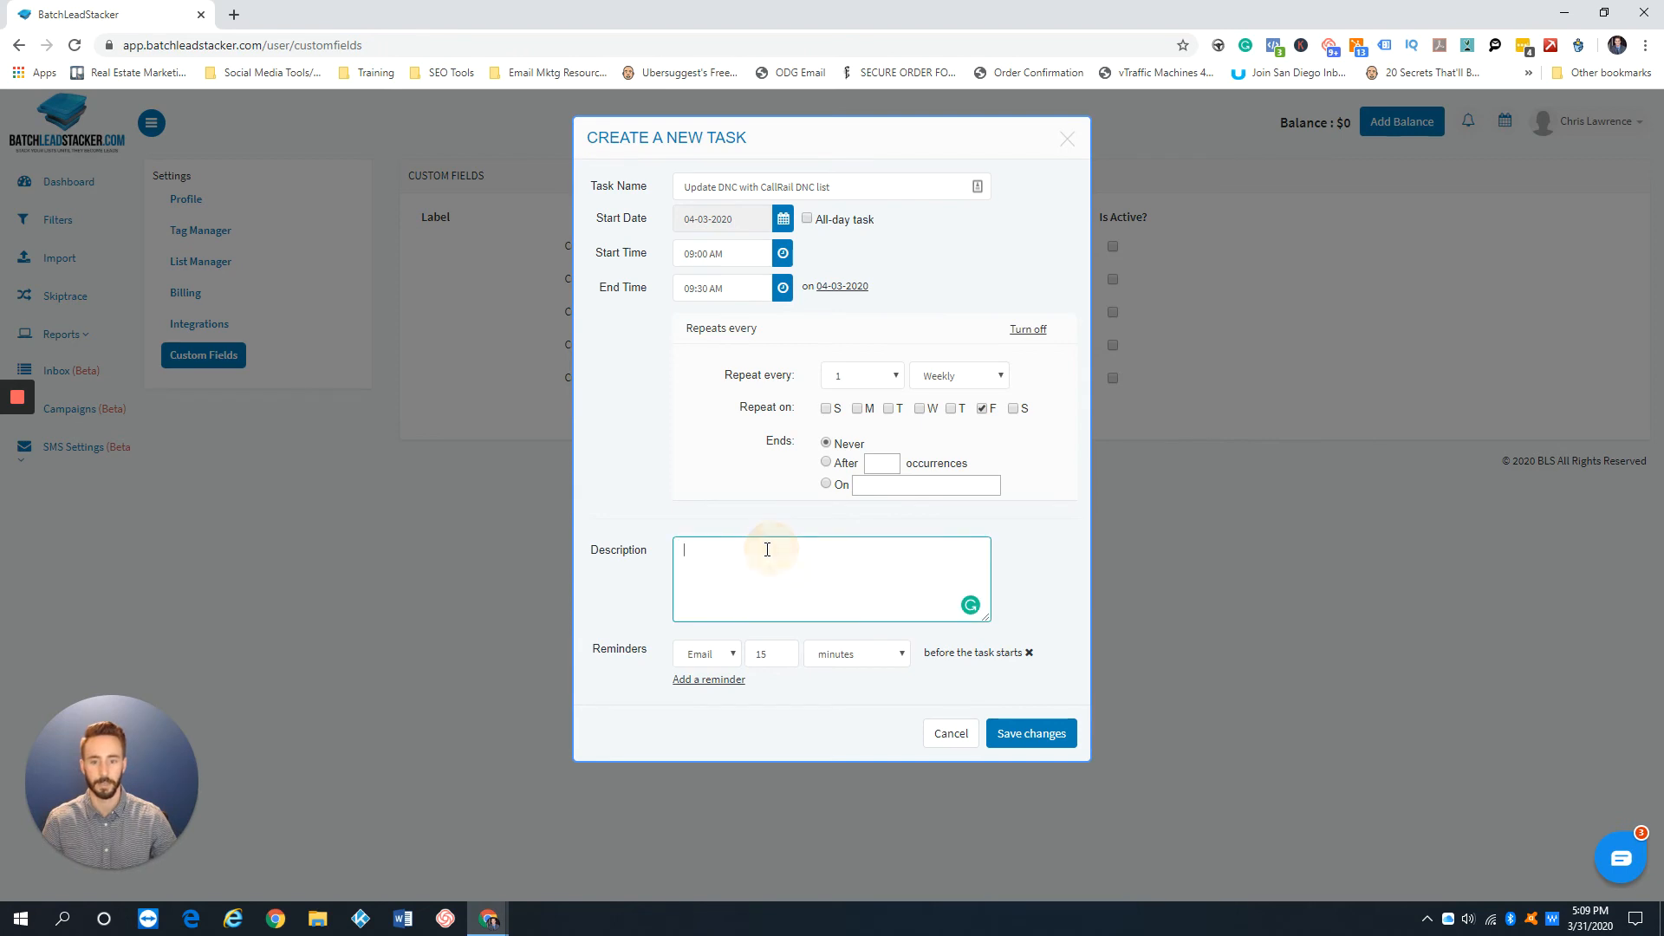
type("Make sure to")
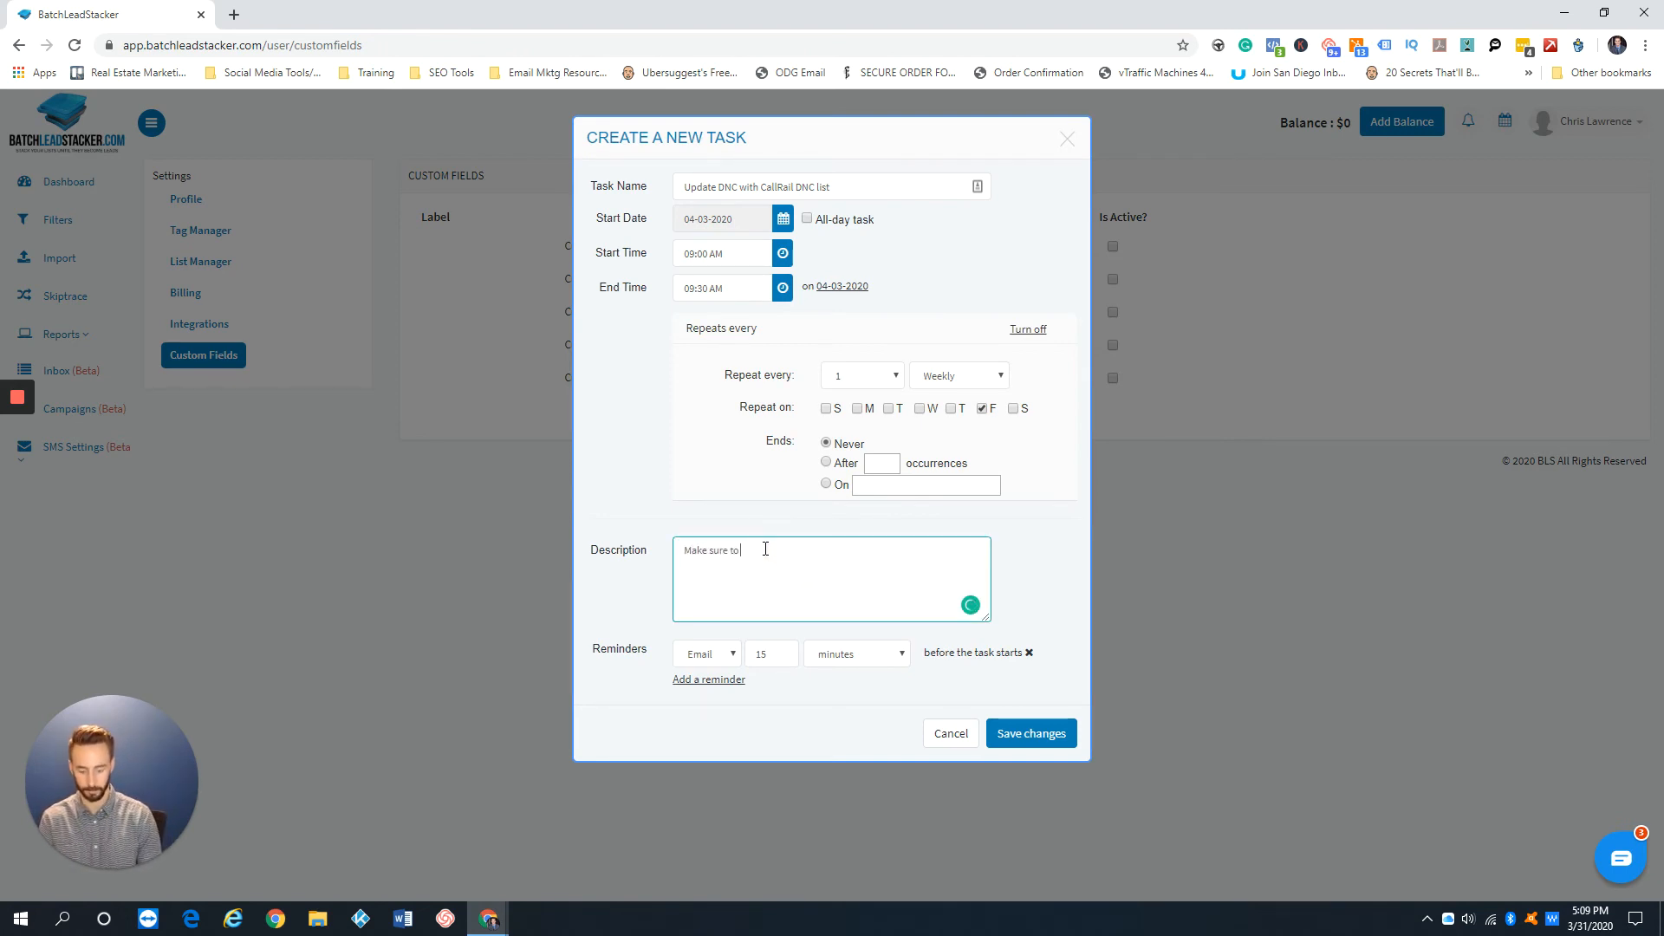
type(" pull")
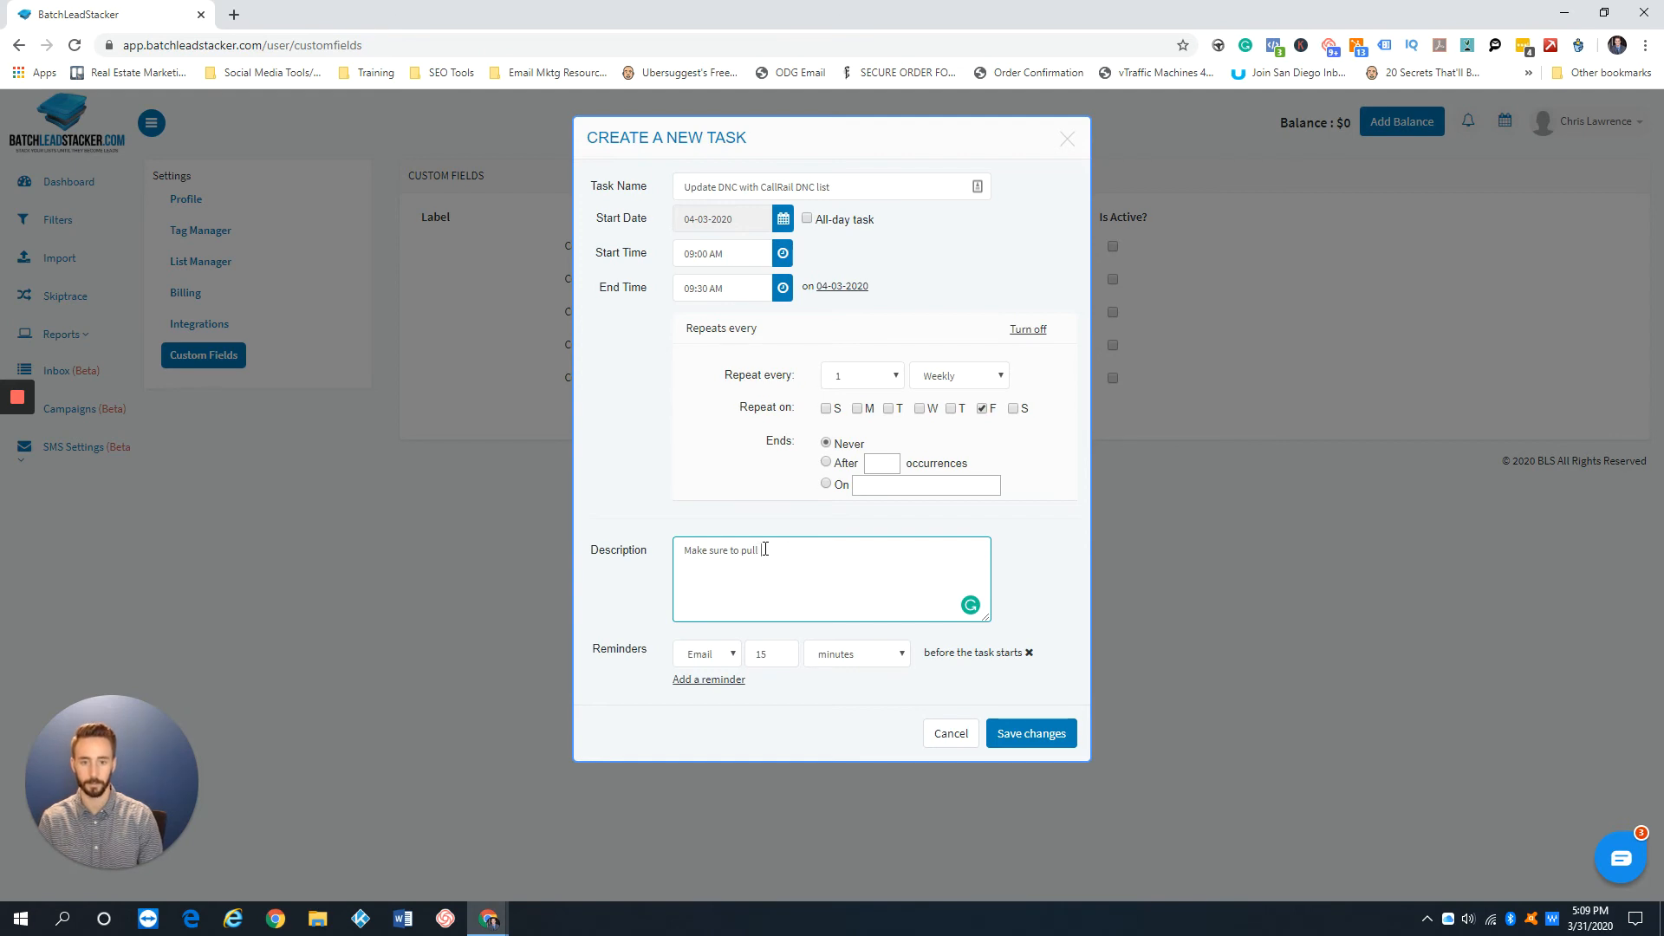
type("  the cal")
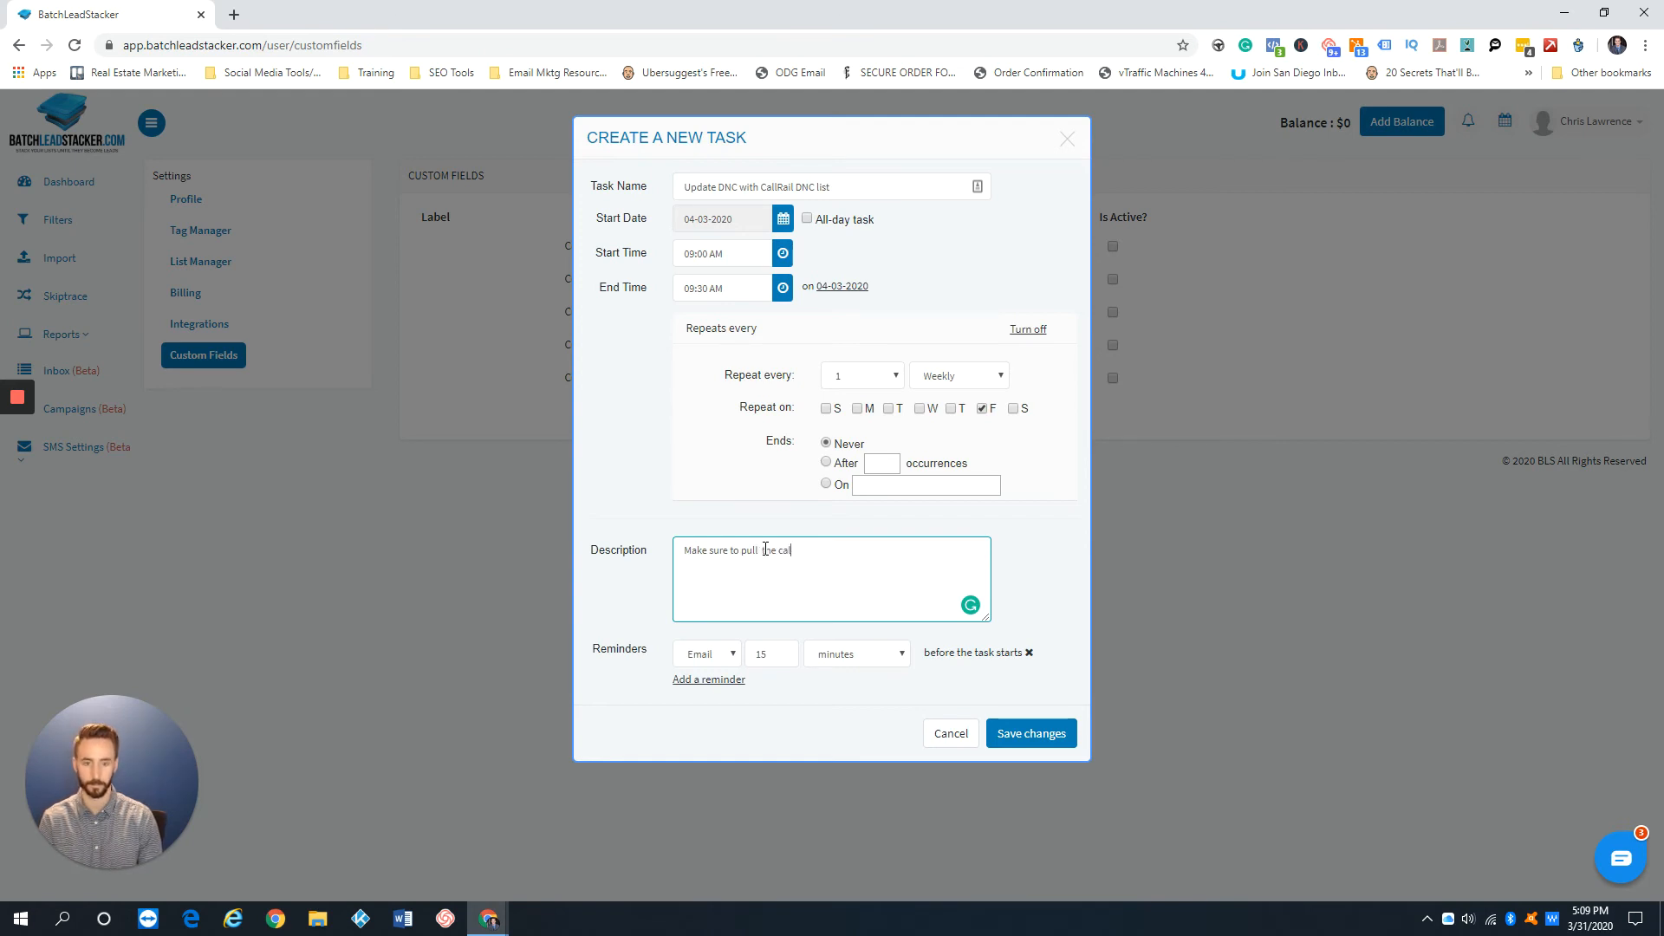
type("lrail D")
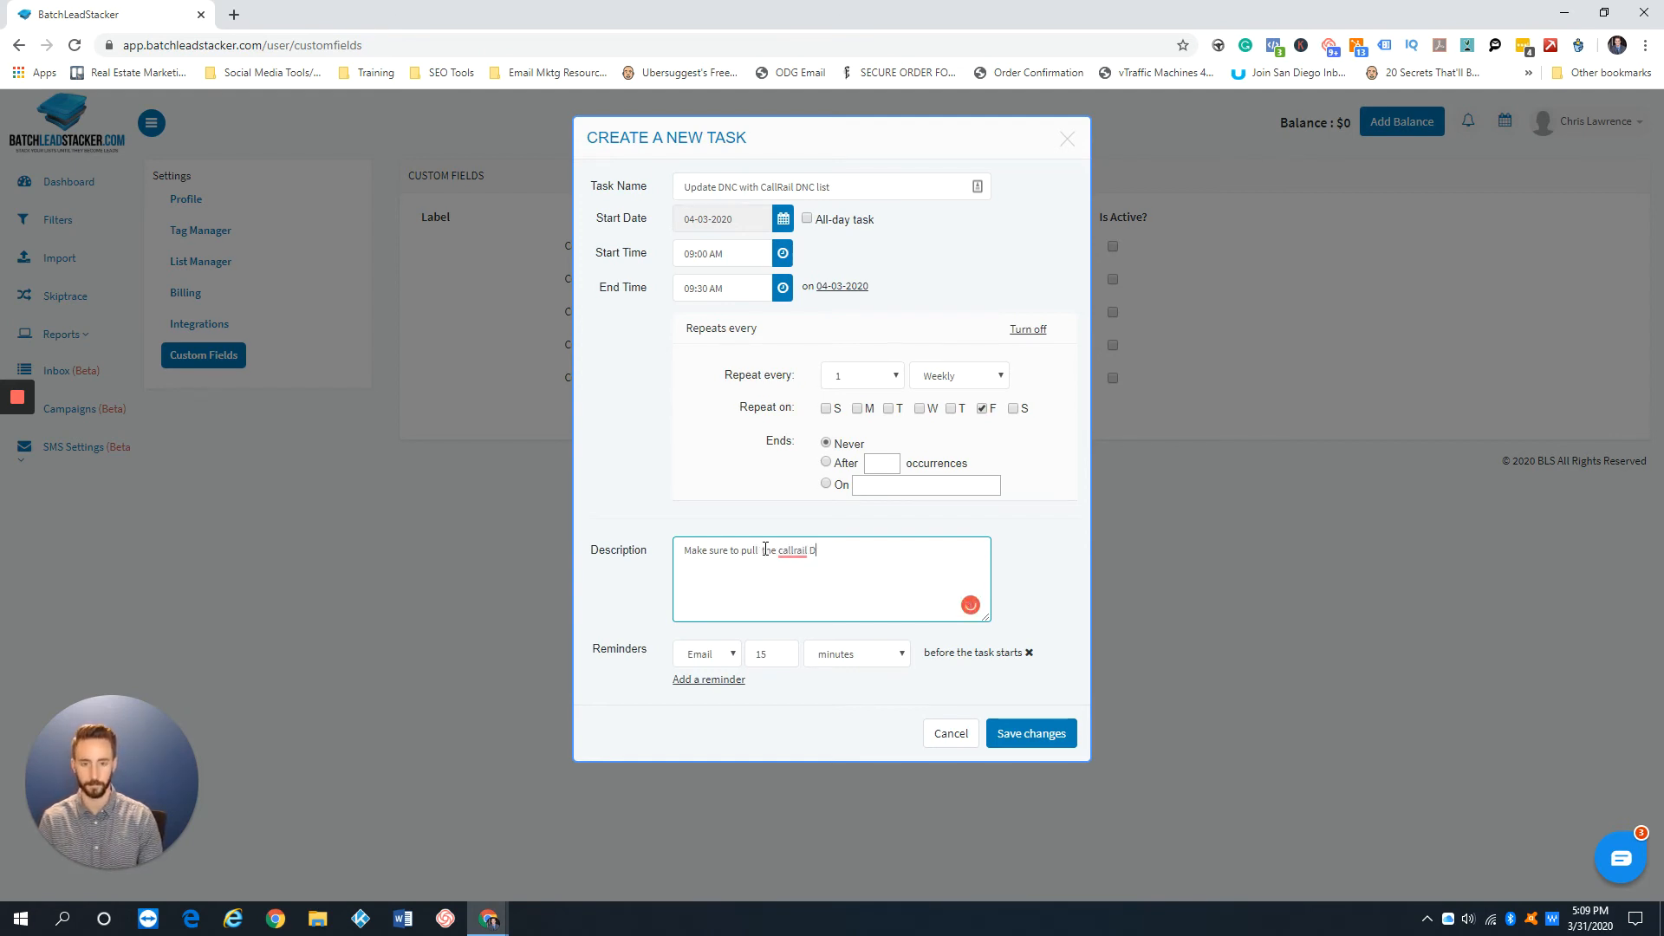
type("NC list to scrub")
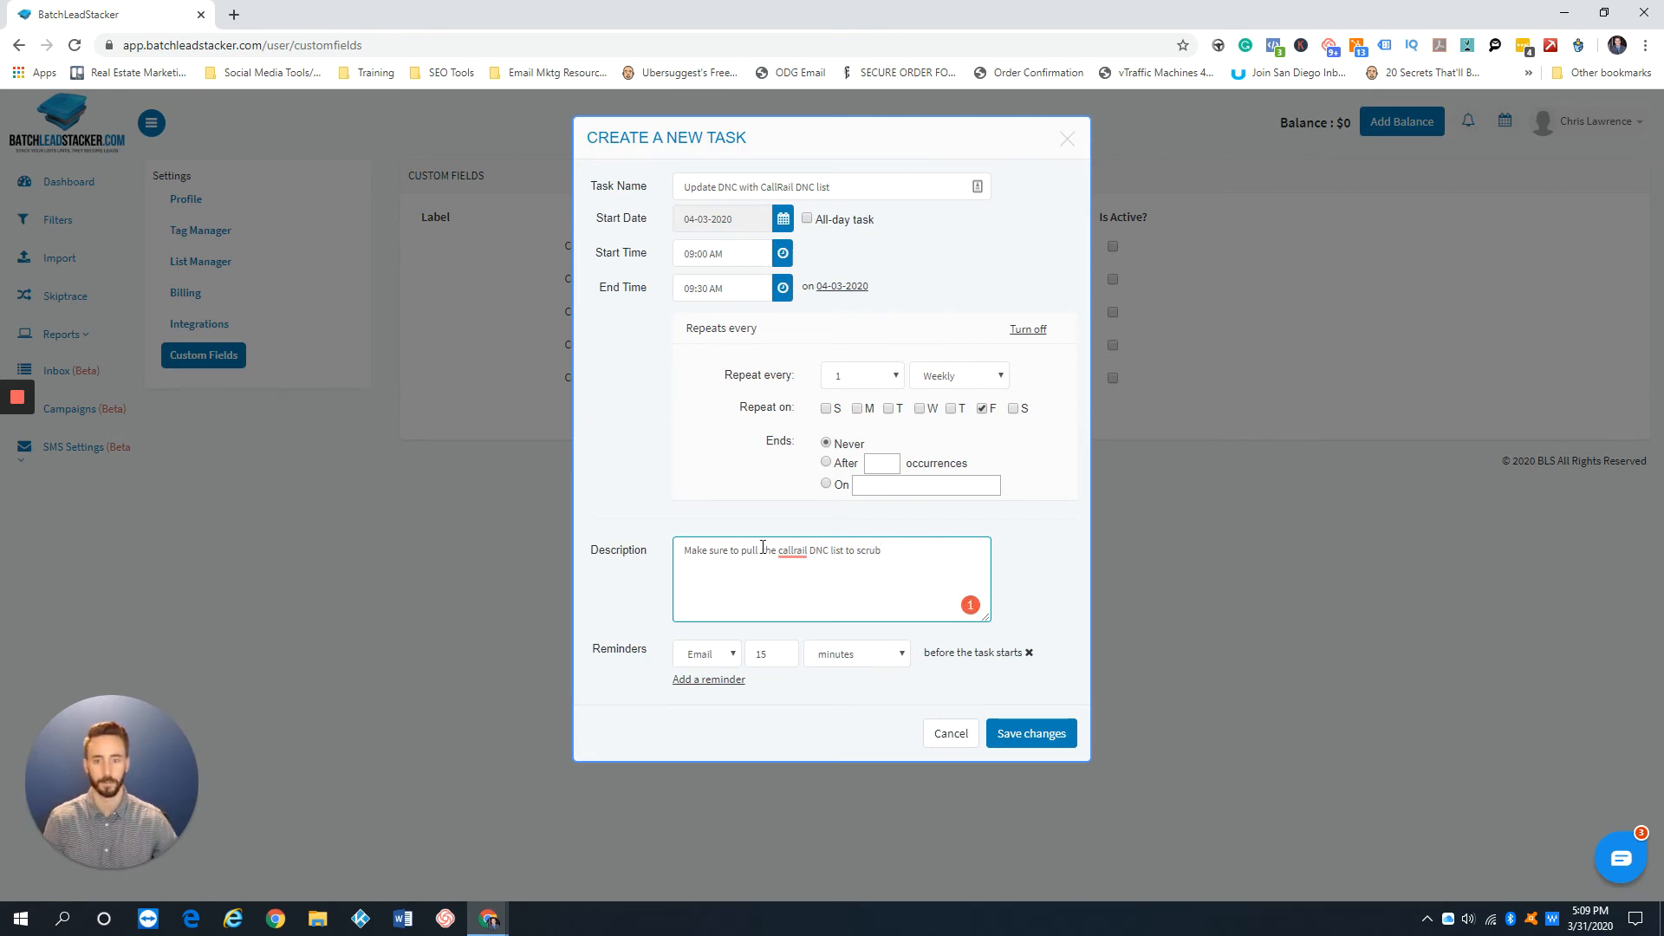
Step: Review the reminder's delivery method, amount and time unit options without changing them
left_click(709, 654)
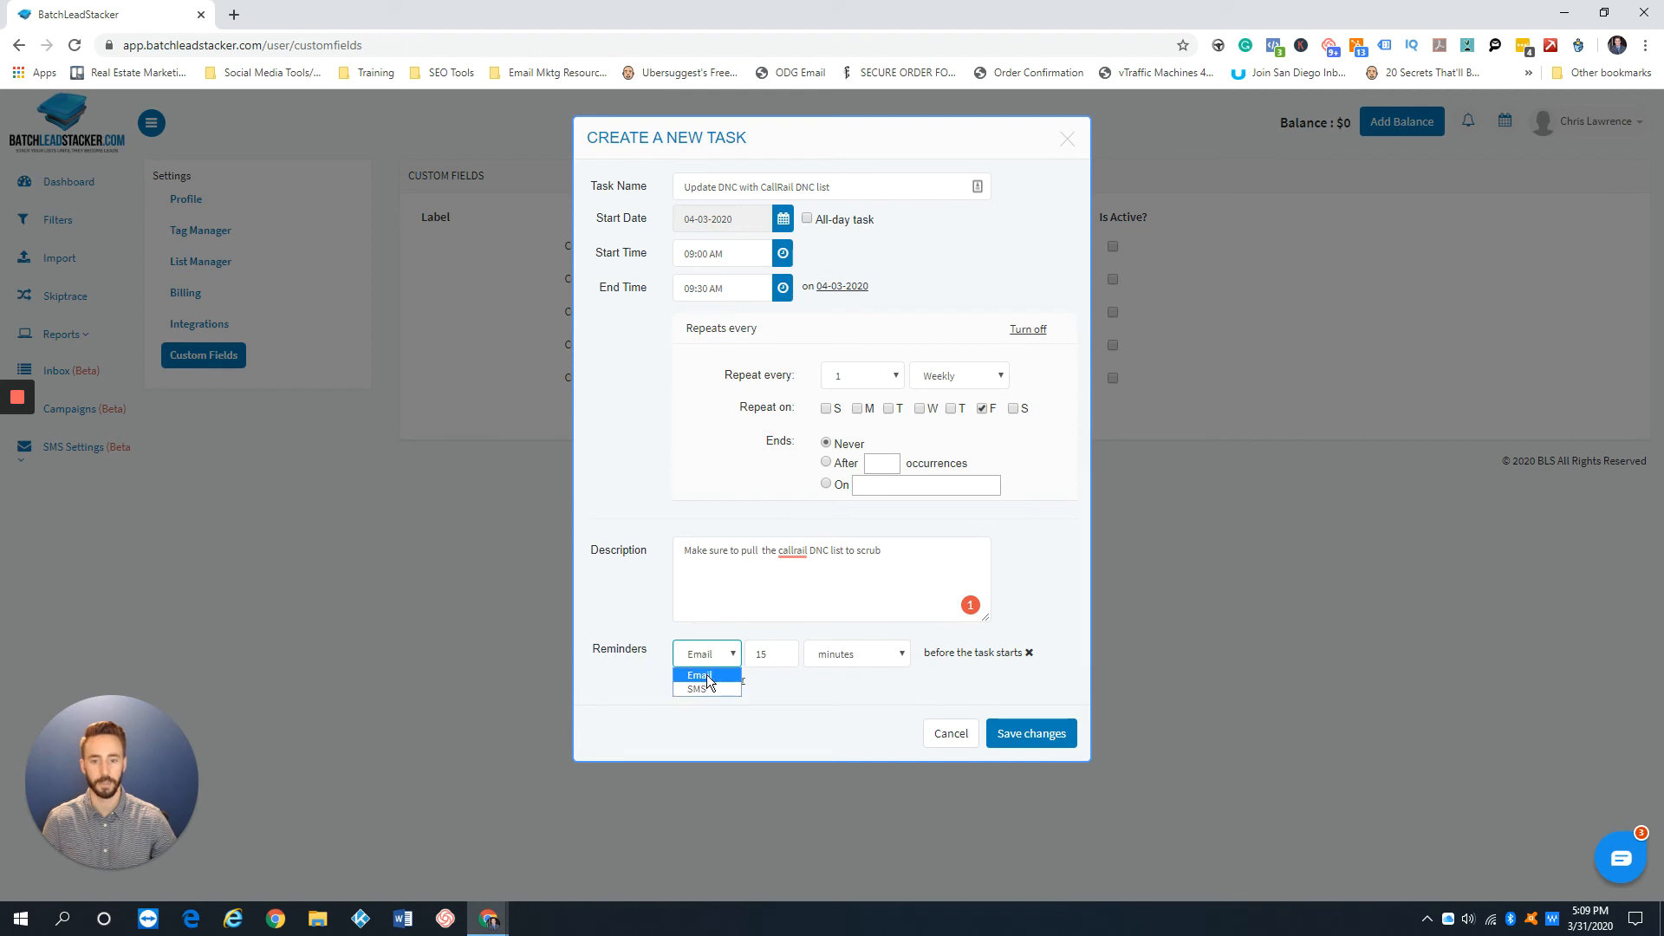
left_click(815, 685)
left_click(783, 657)
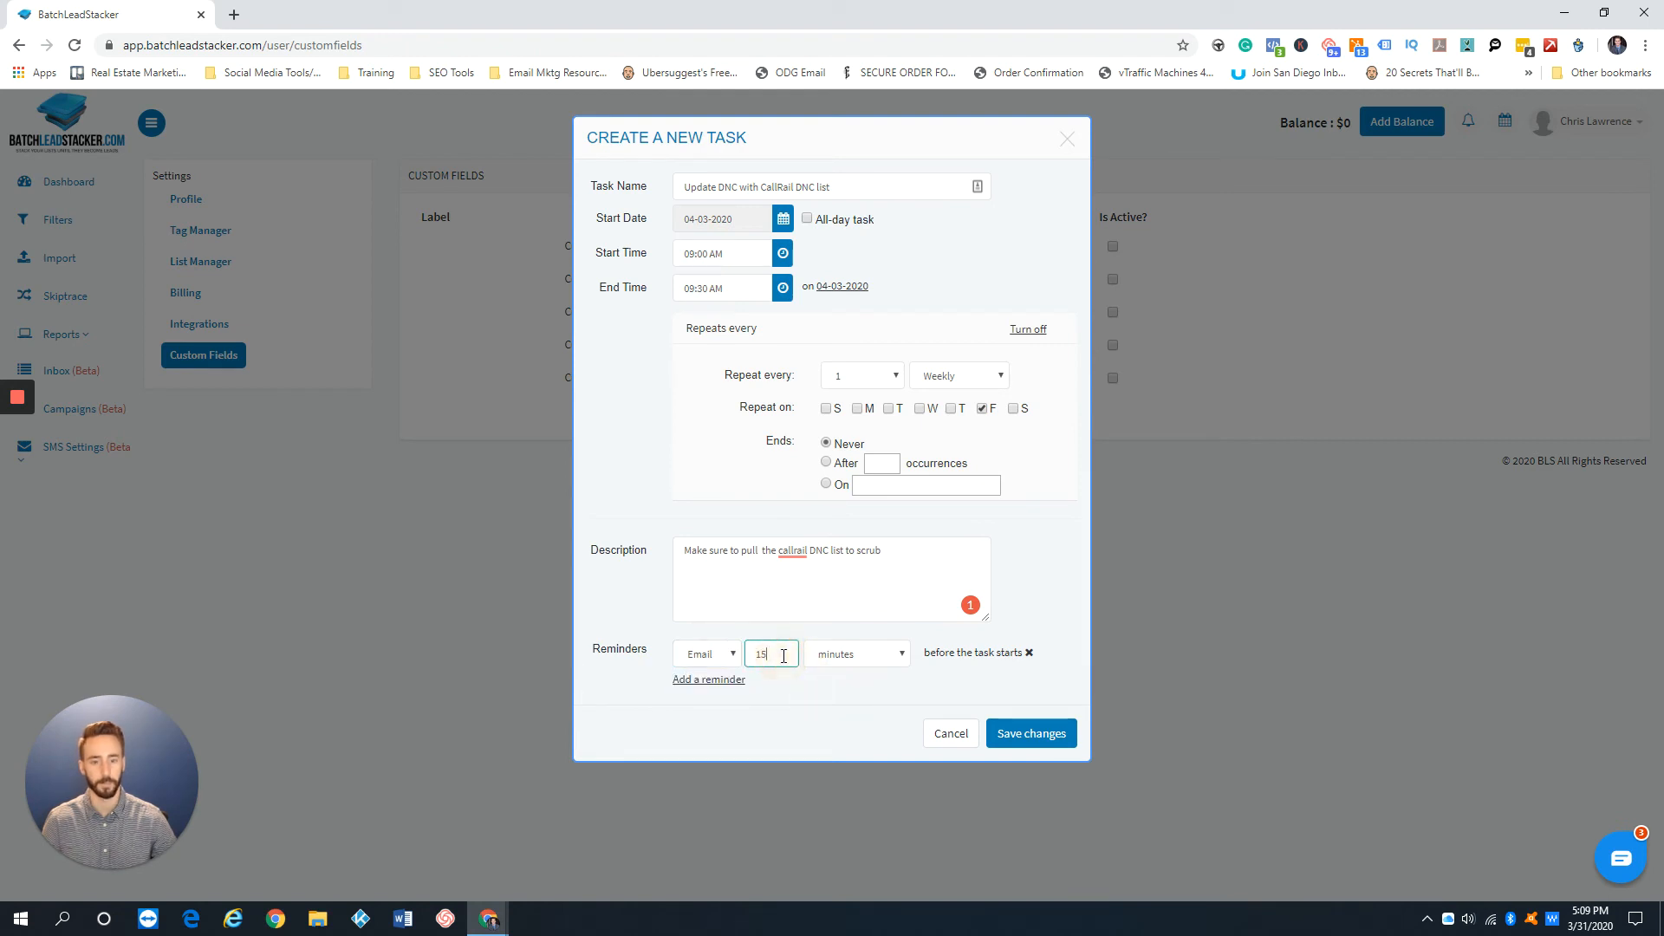
left_click(874, 660)
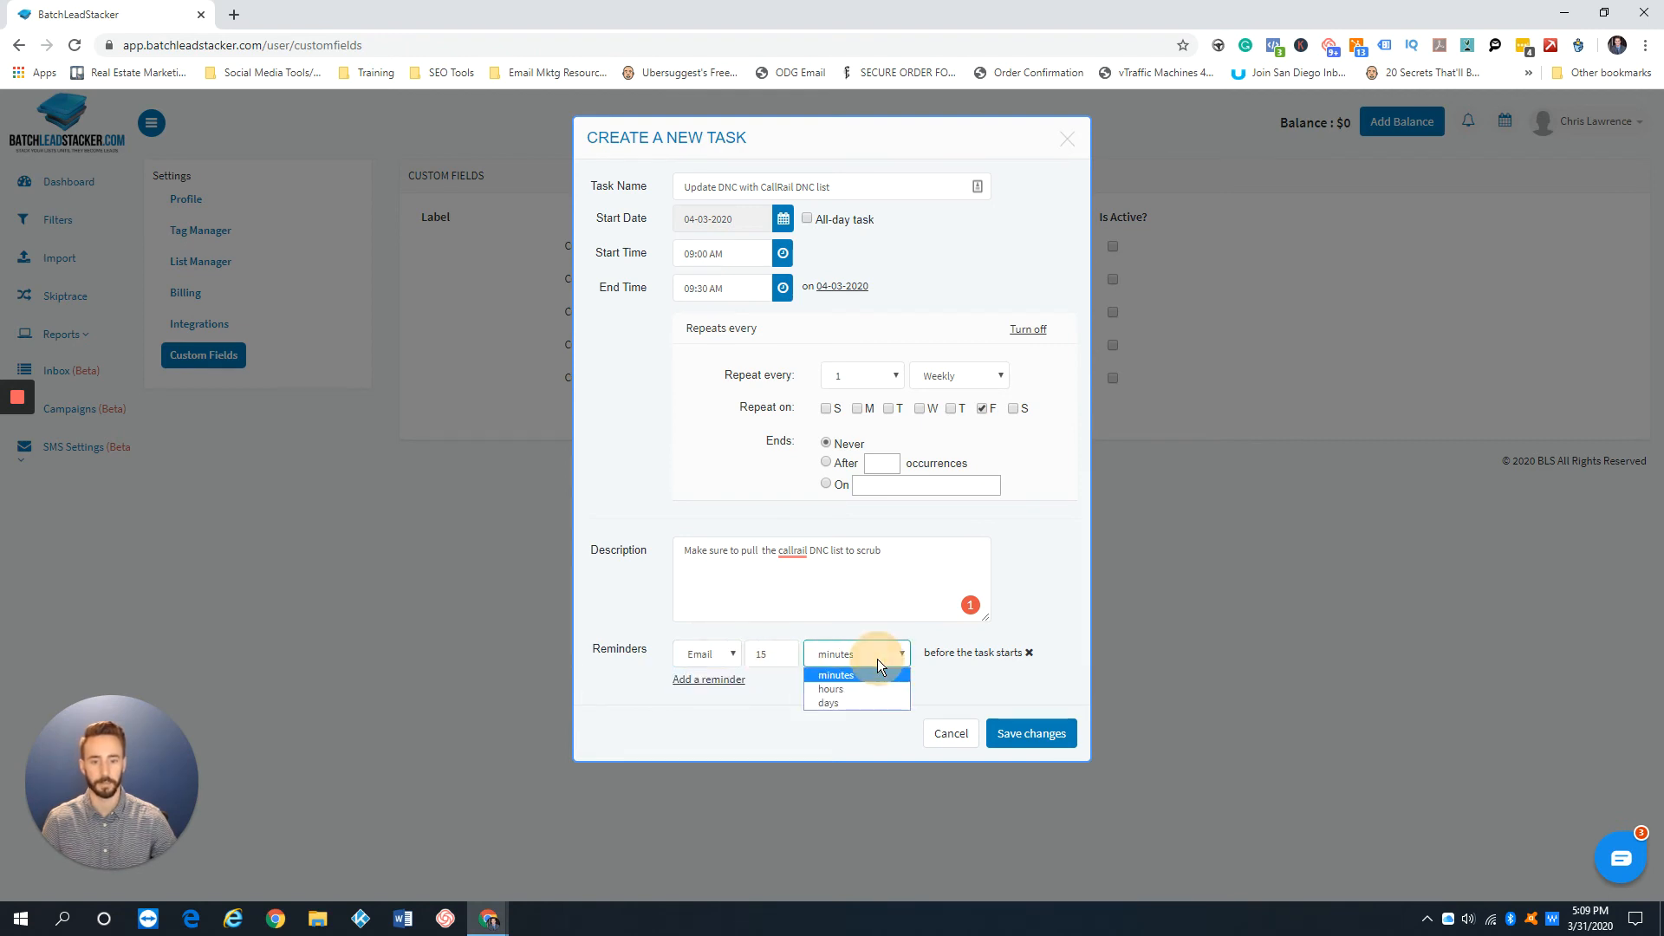
left_click(954, 683)
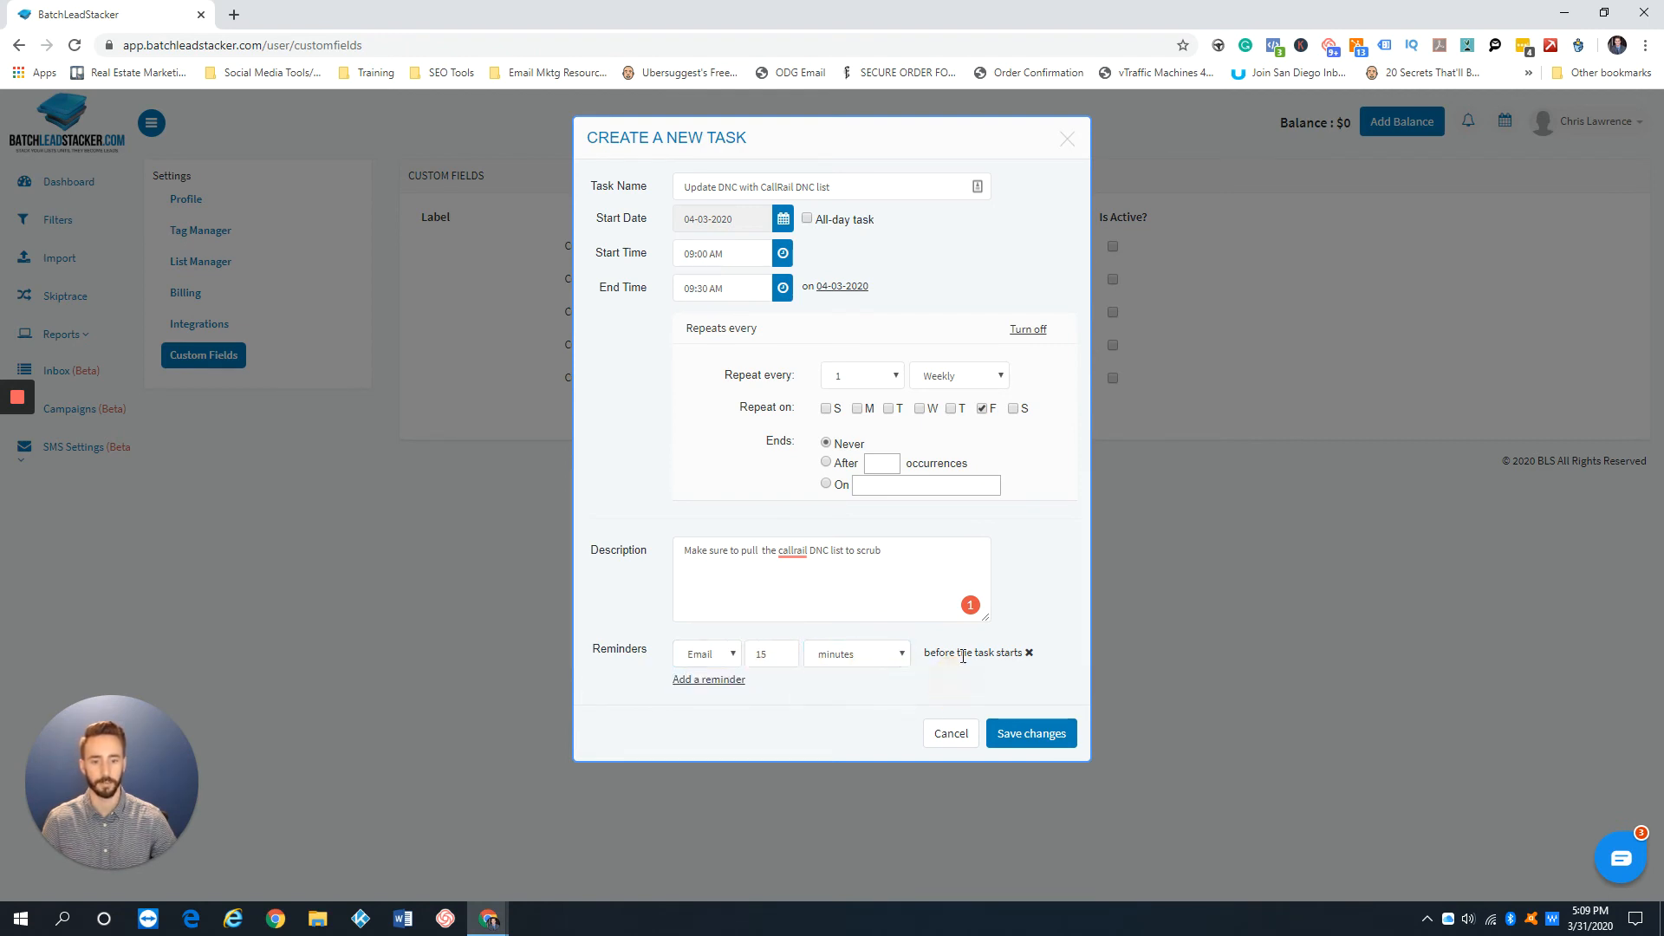
Step: Save the new DNC update task and open the full calendar
left_click(1029, 734)
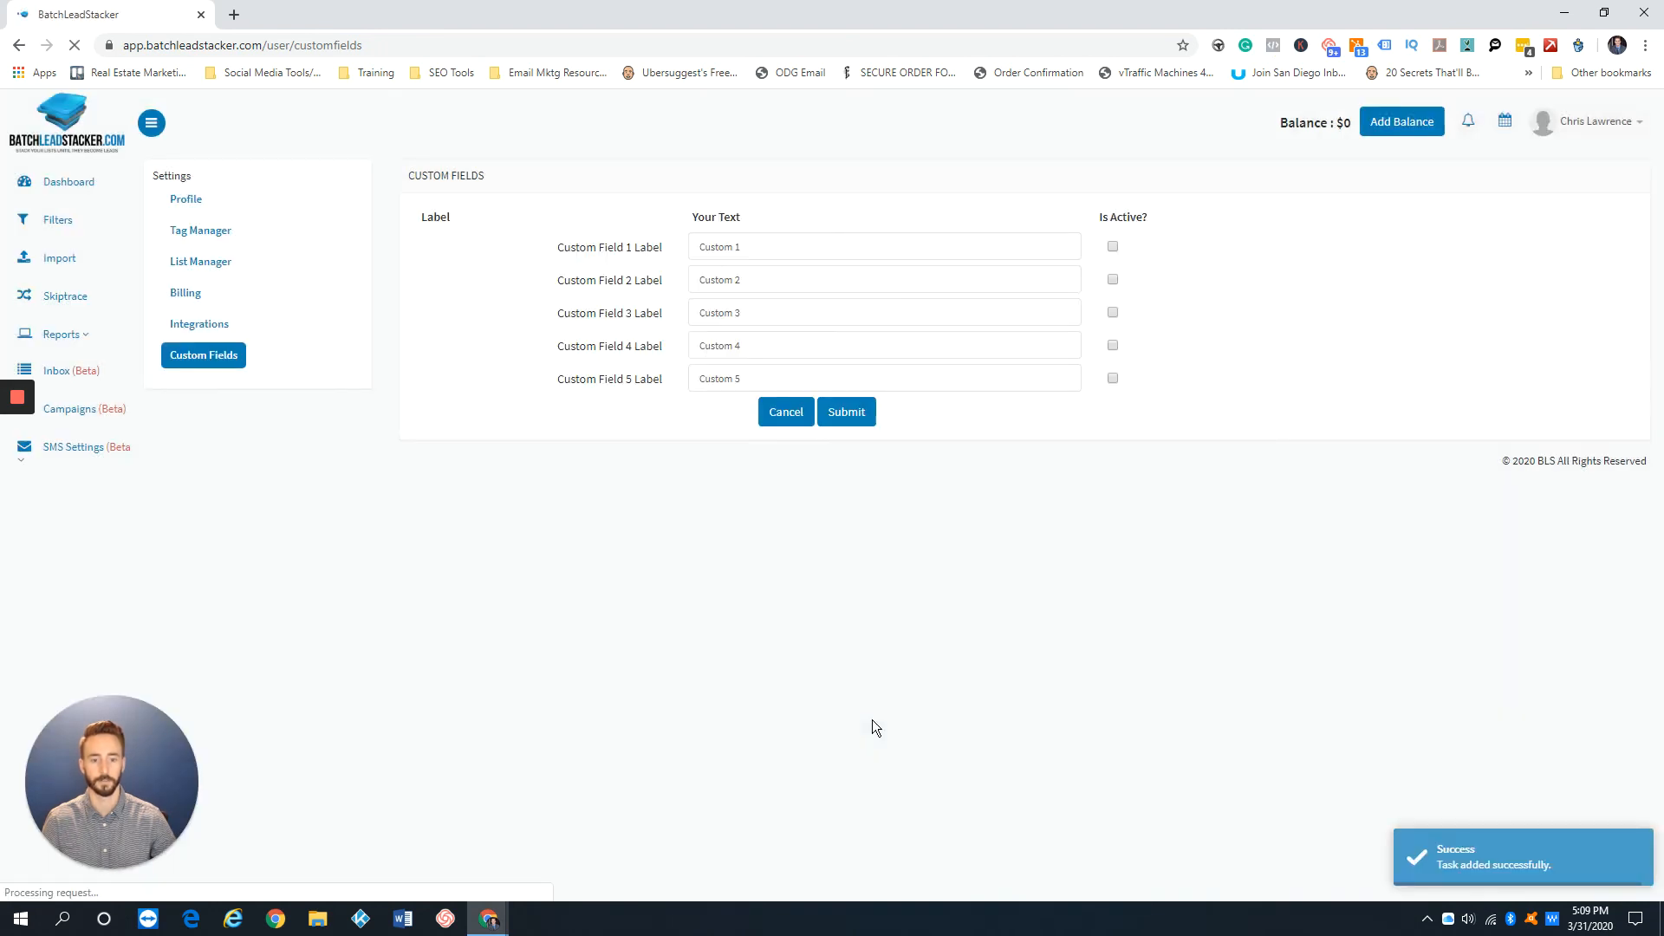
left_click(1506, 124)
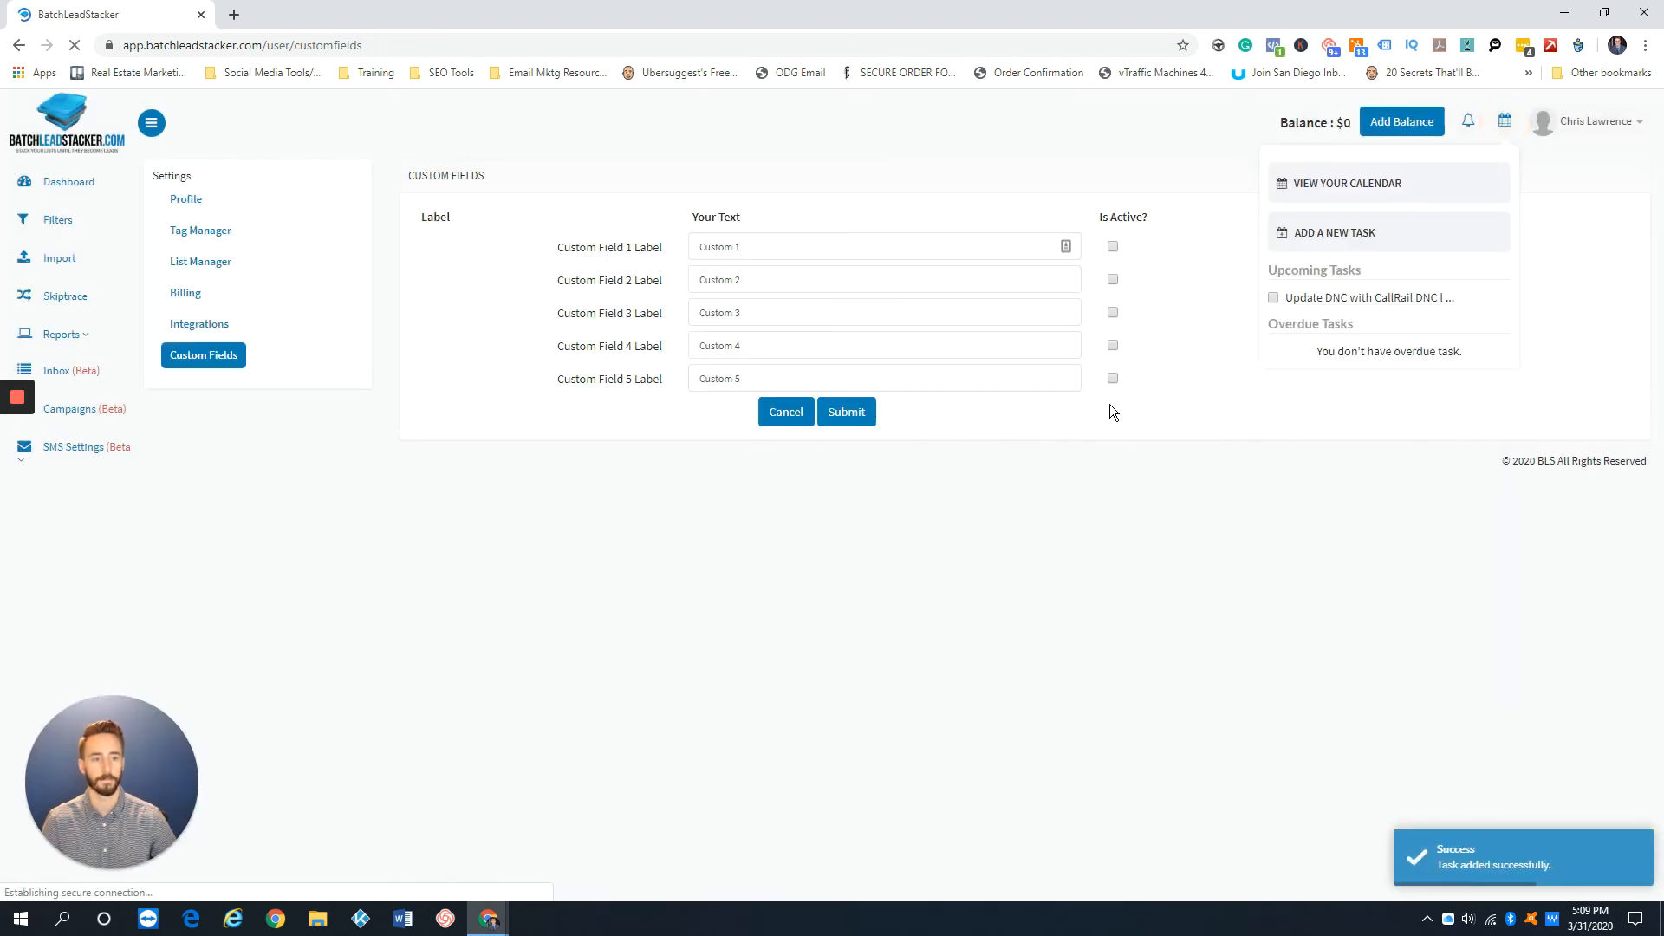
left_click(1500, 123)
left_click(1503, 128)
left_click(1363, 187)
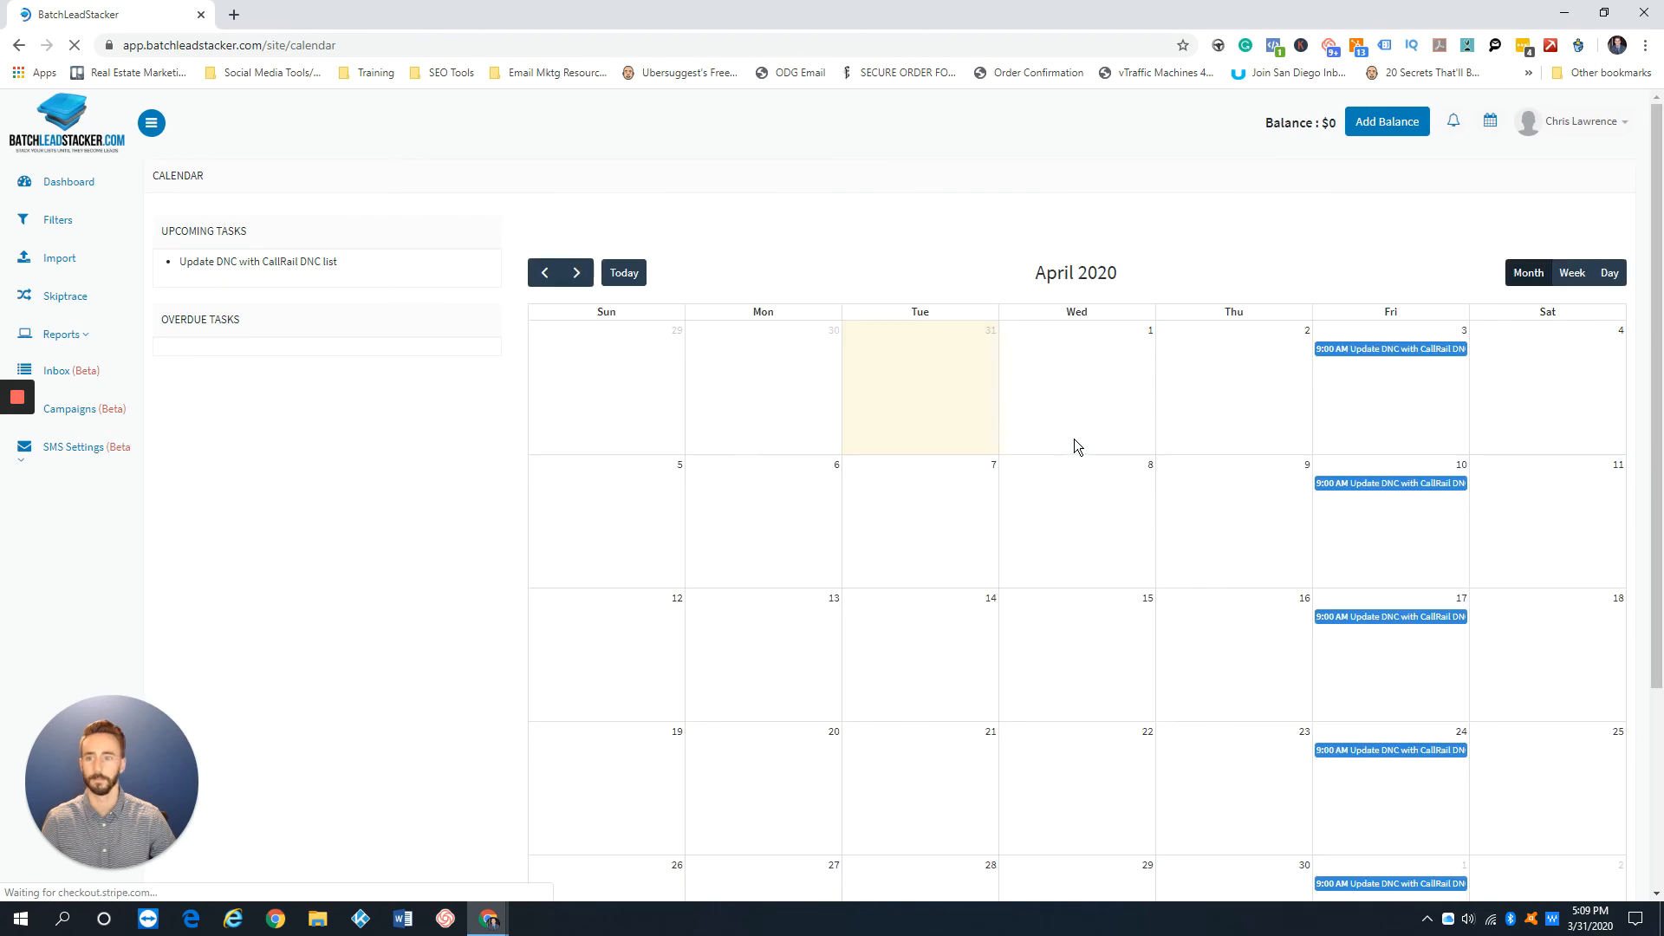
Step: Review the April 3 DNC task's details without changes, and view the calendar by week, by day and by month again
left_click(1381, 349)
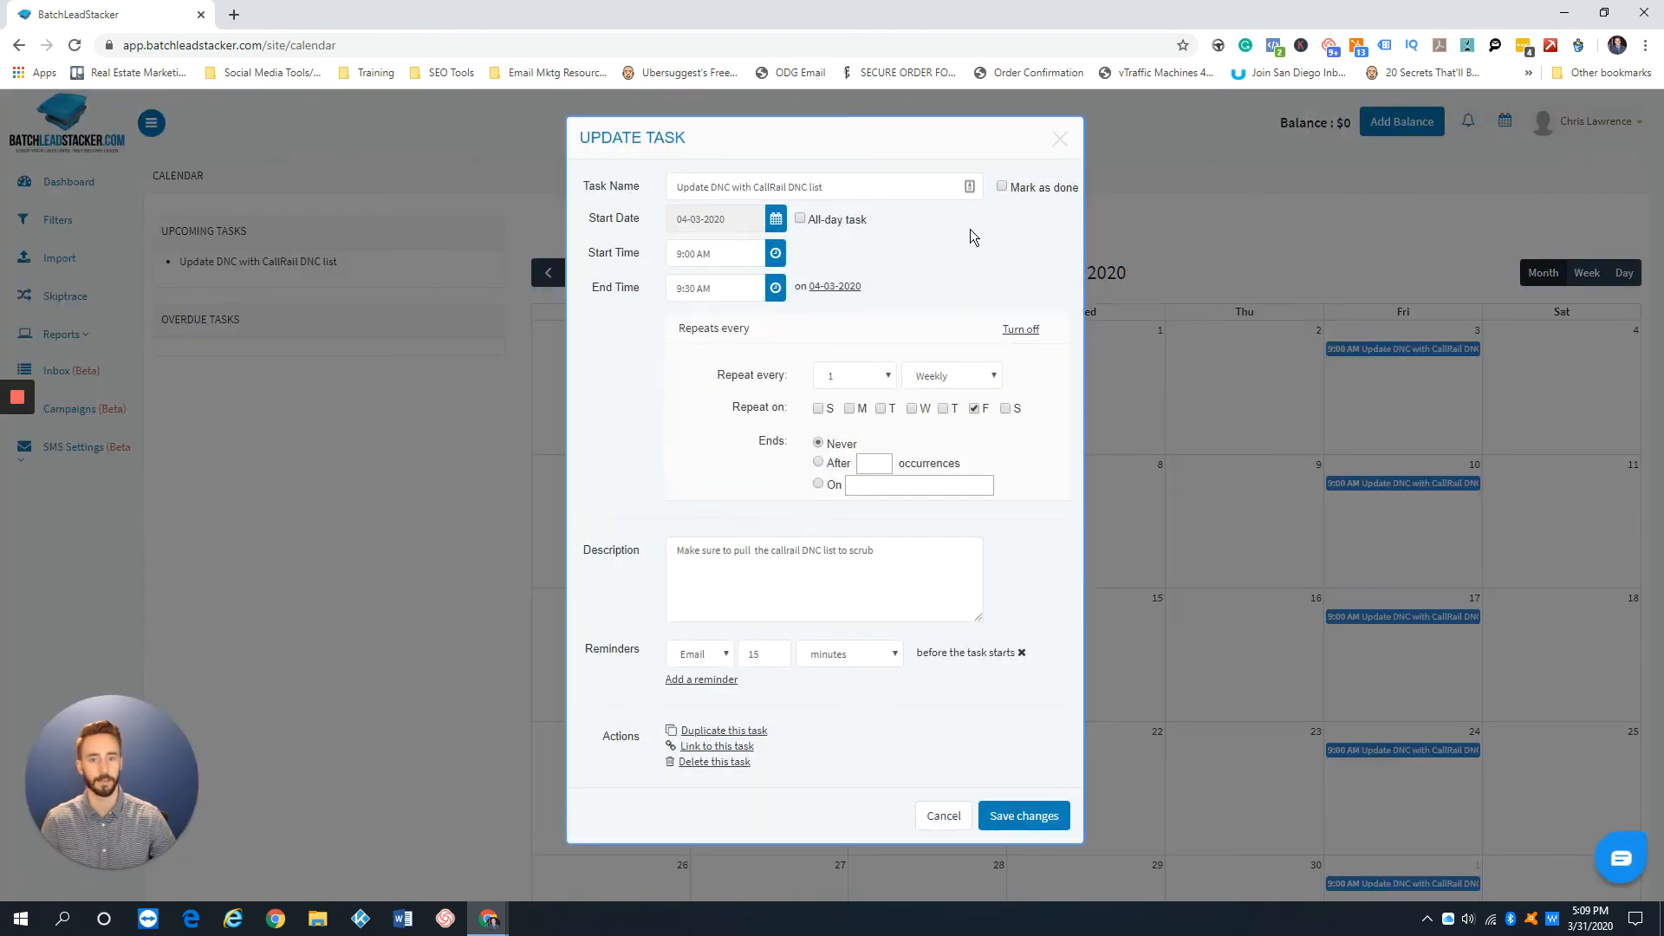
left_click(1060, 138)
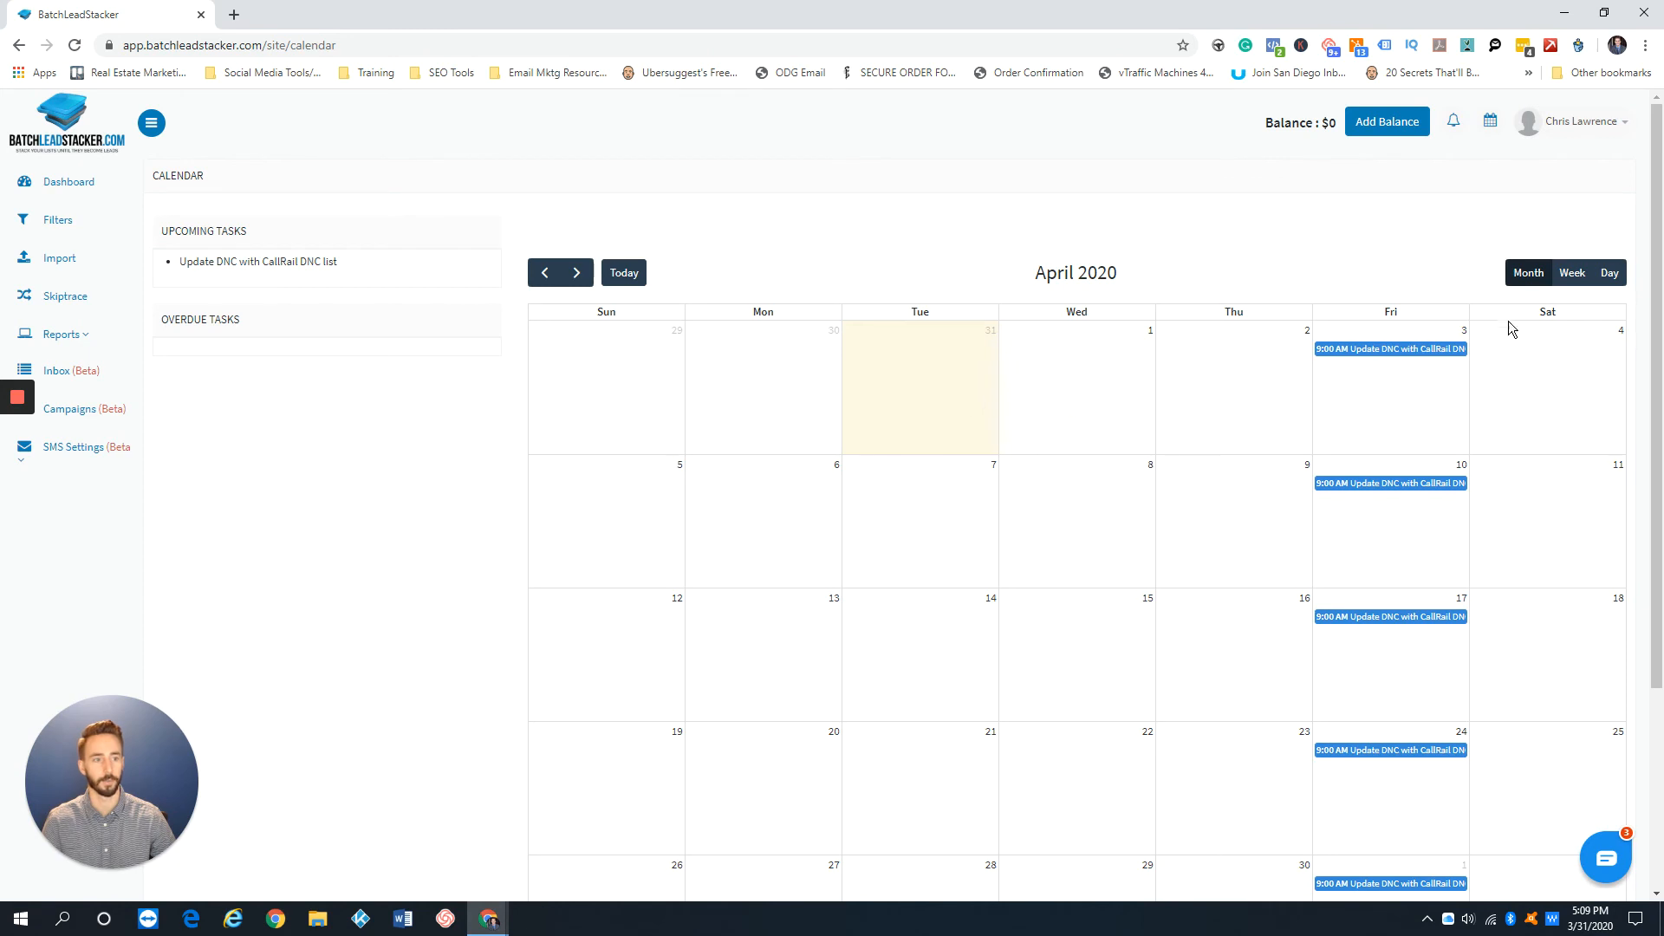
left_click(1572, 281)
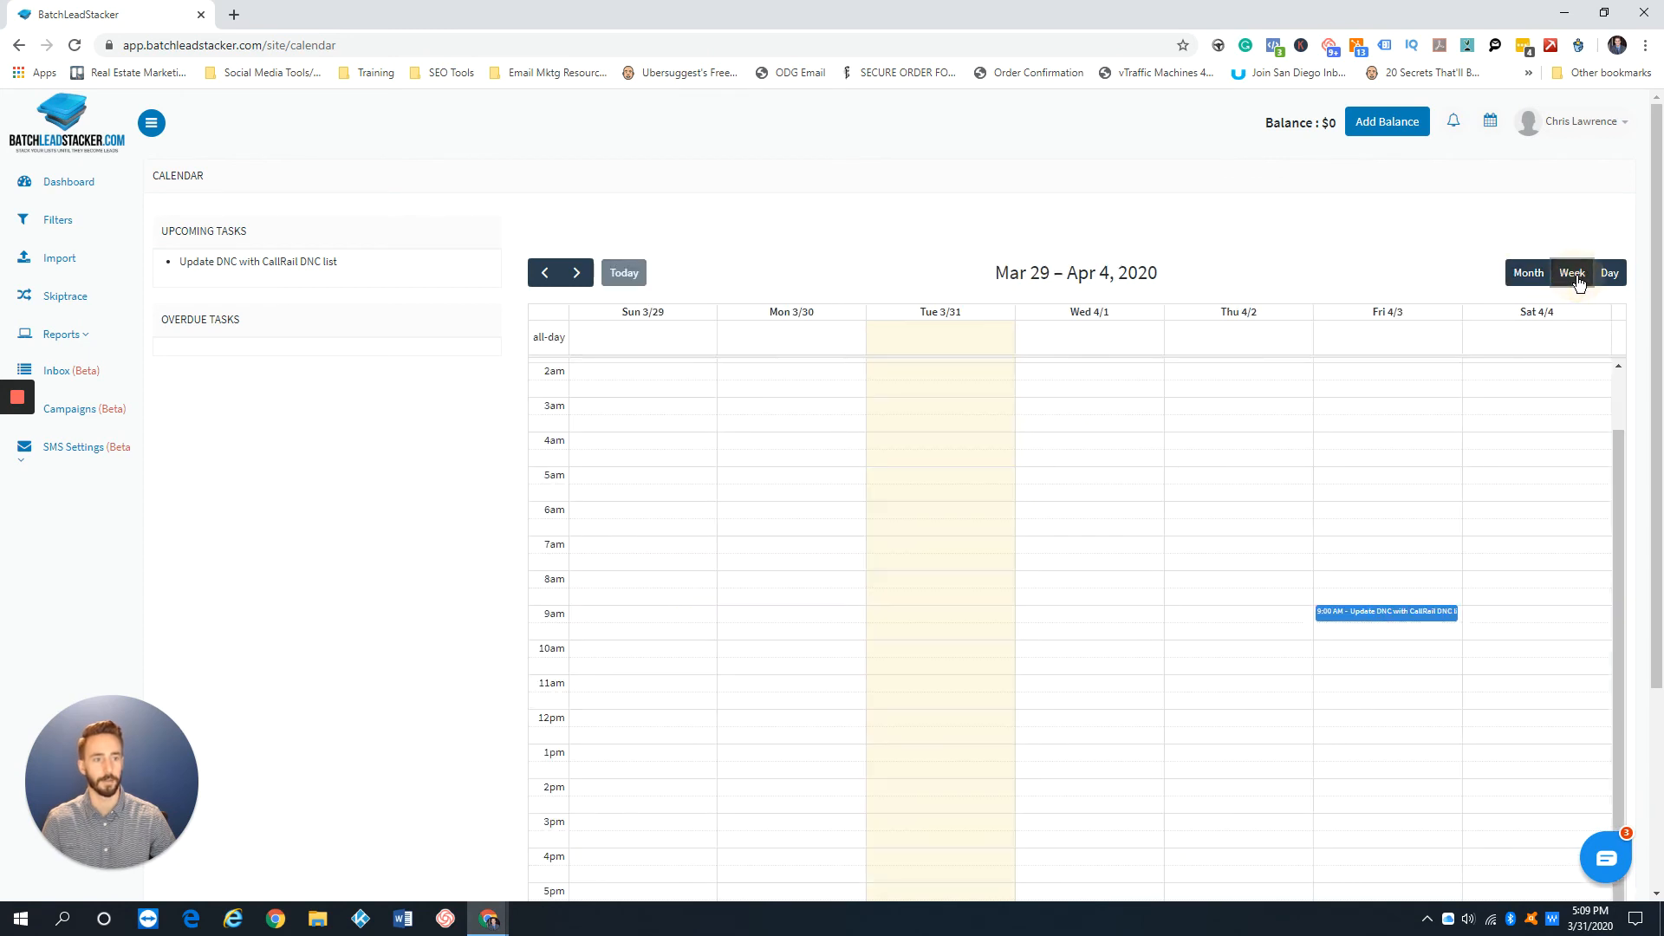
left_click(1609, 272)
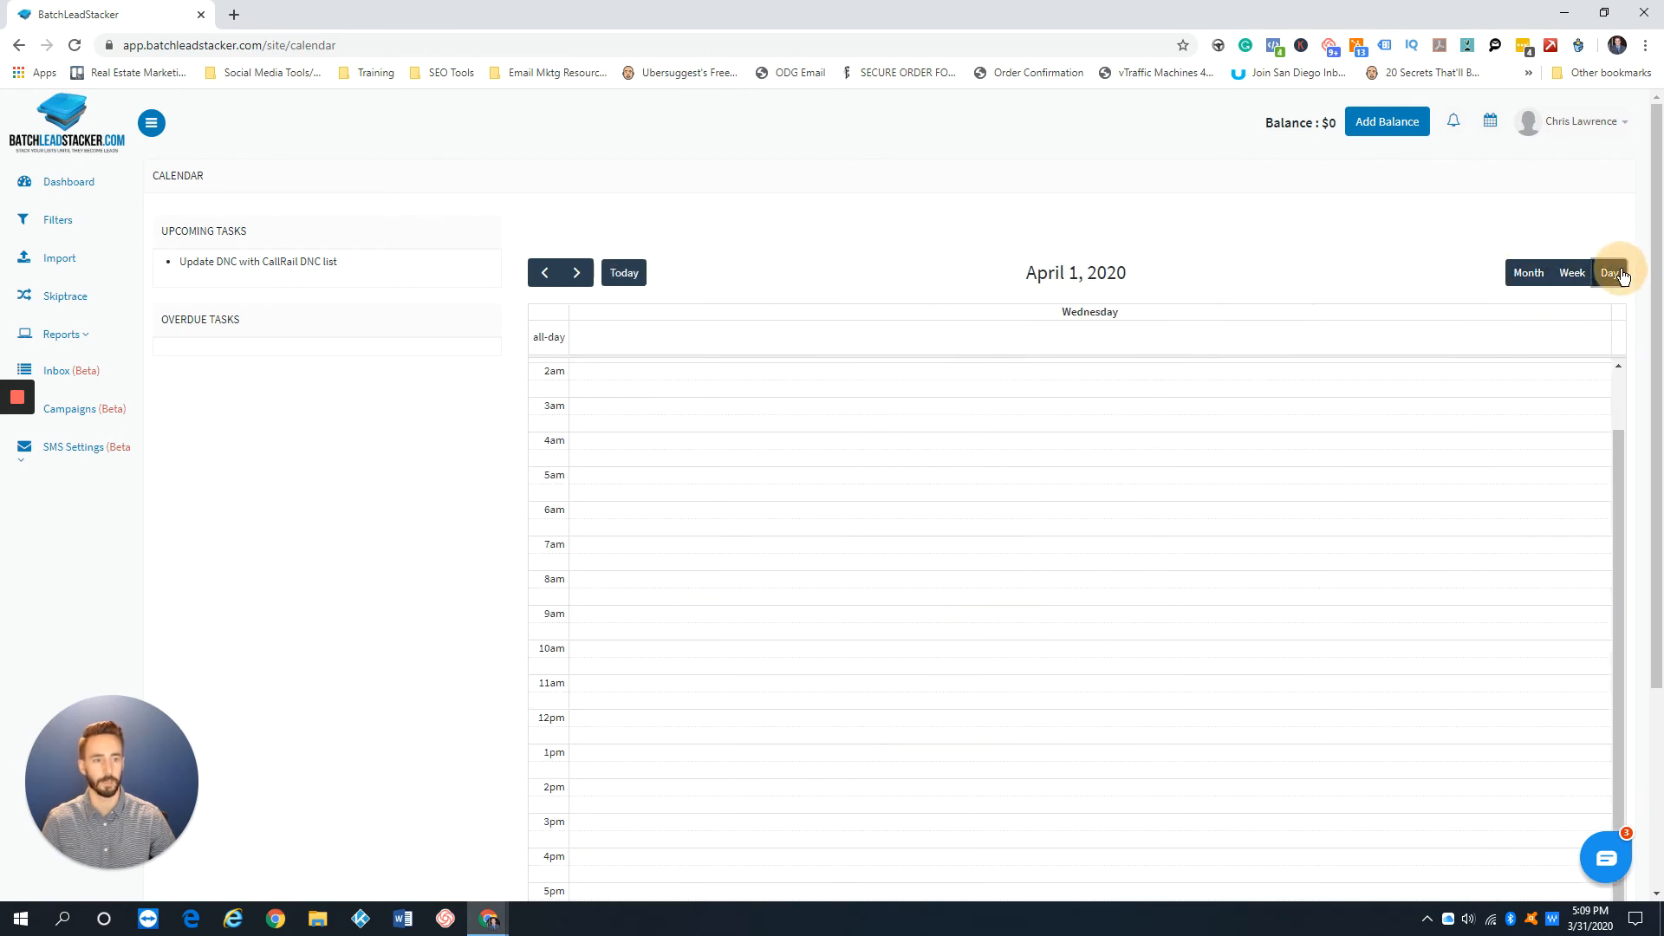
left_click(1513, 272)
Step: Check off the upcoming task "Update DNC with CallRail DNC list" in the header's task overview and review the overdue tasks section
left_click(1454, 121)
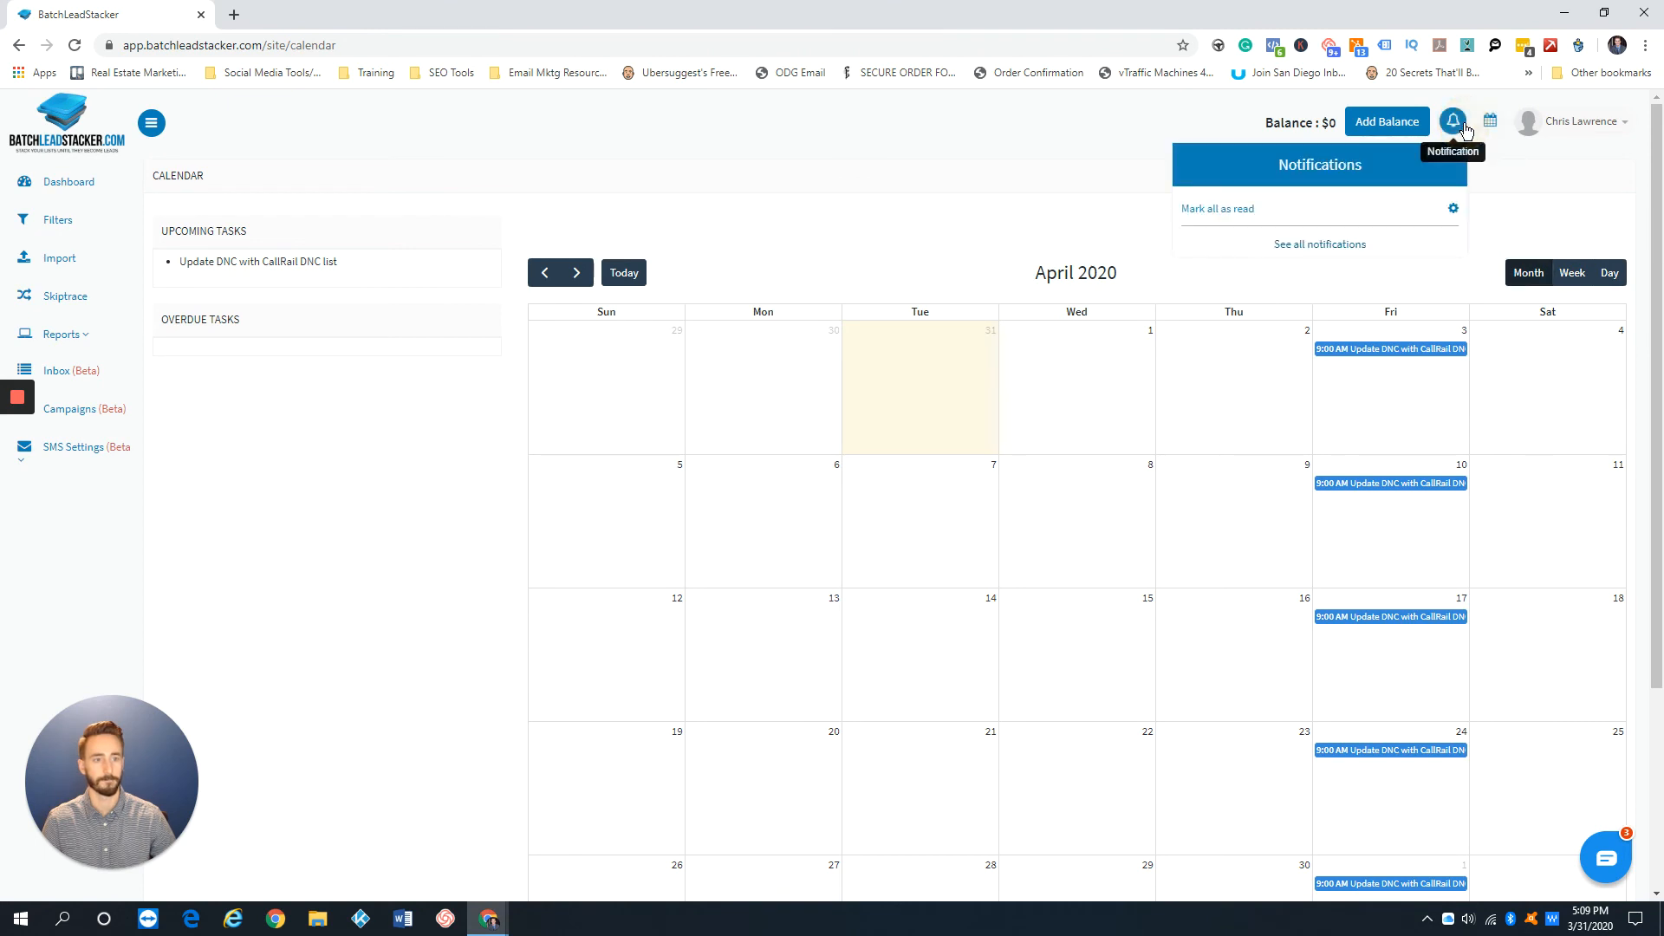
left_click(1500, 125)
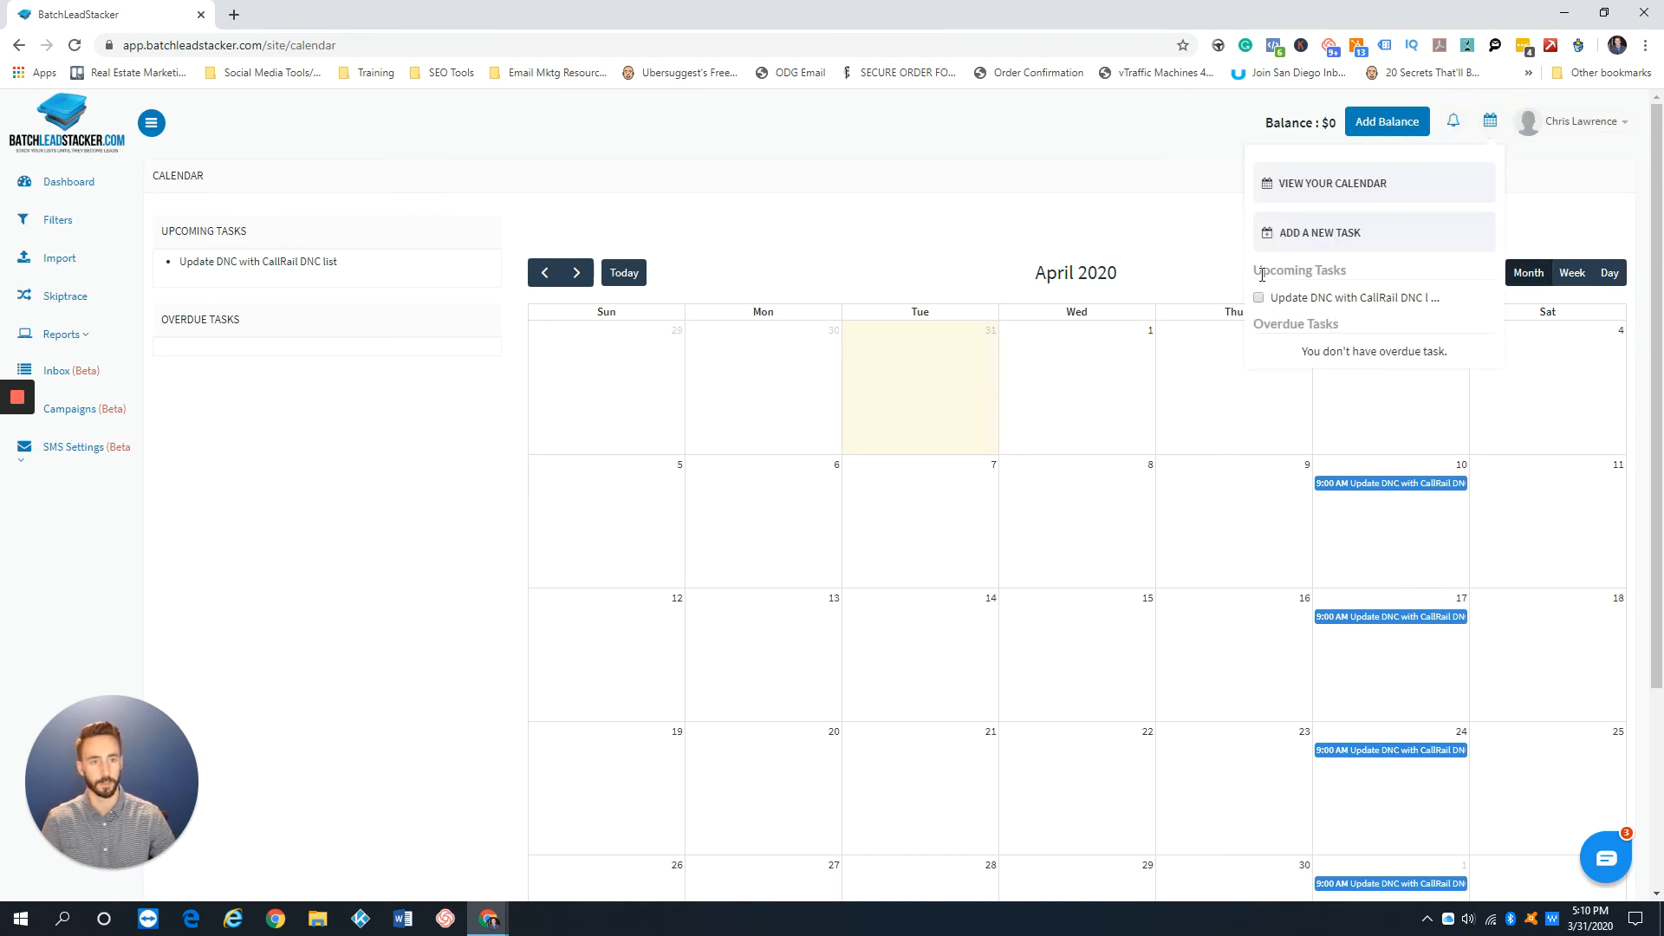
left_click_drag(1256, 270, 1363, 271)
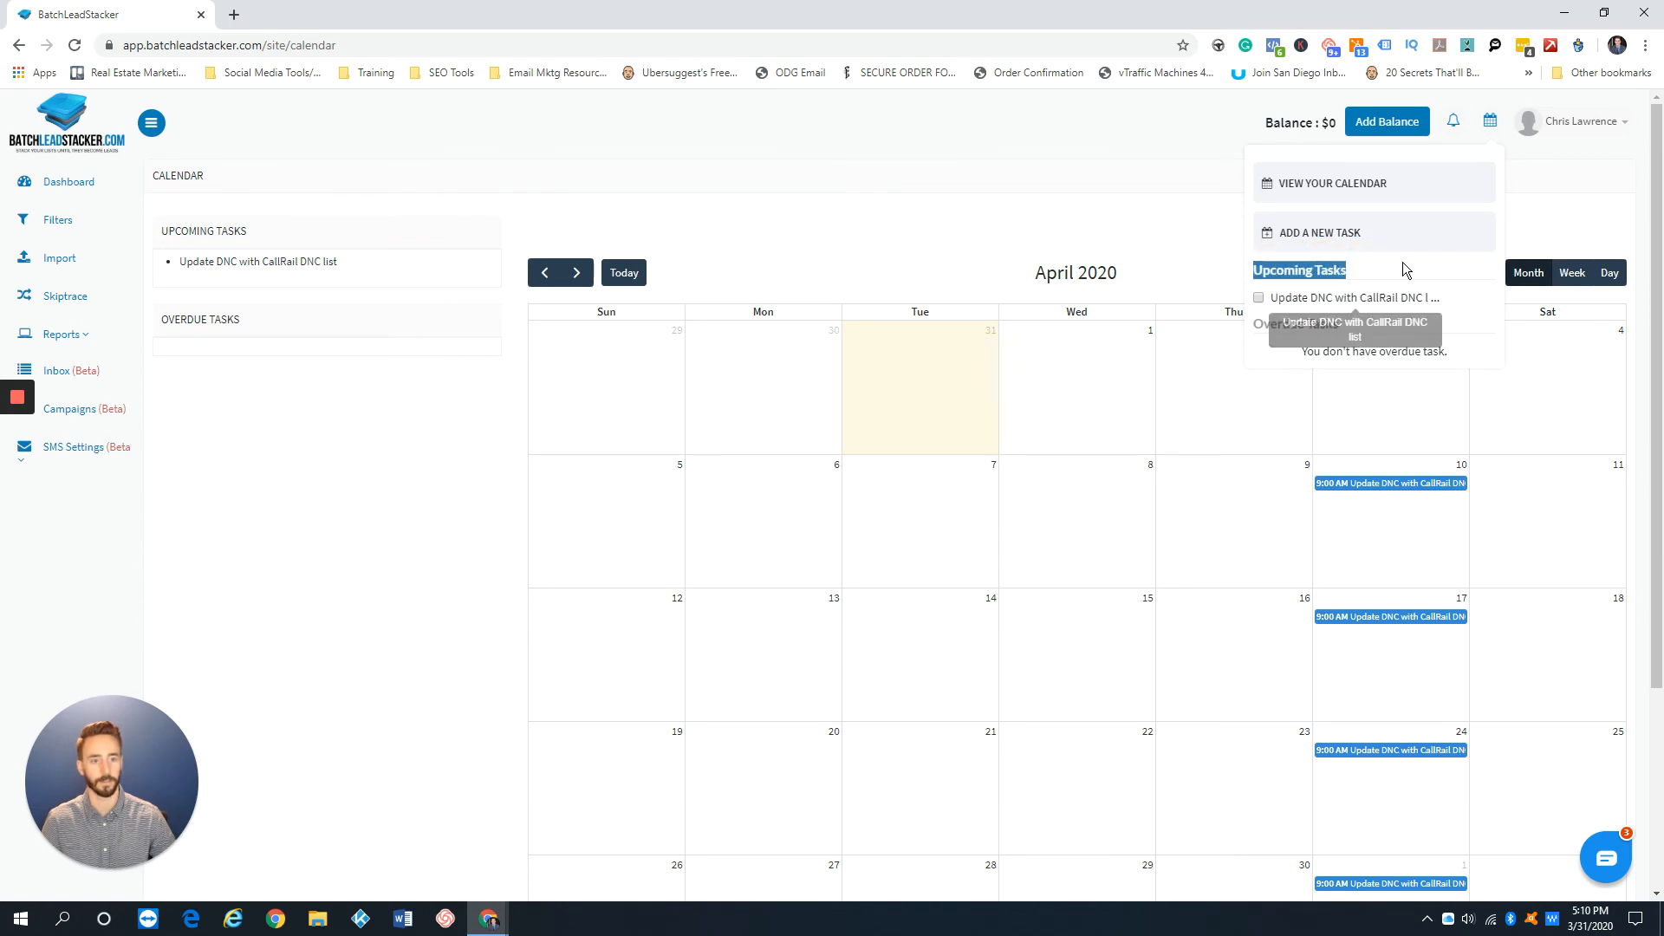
left_click(1259, 299)
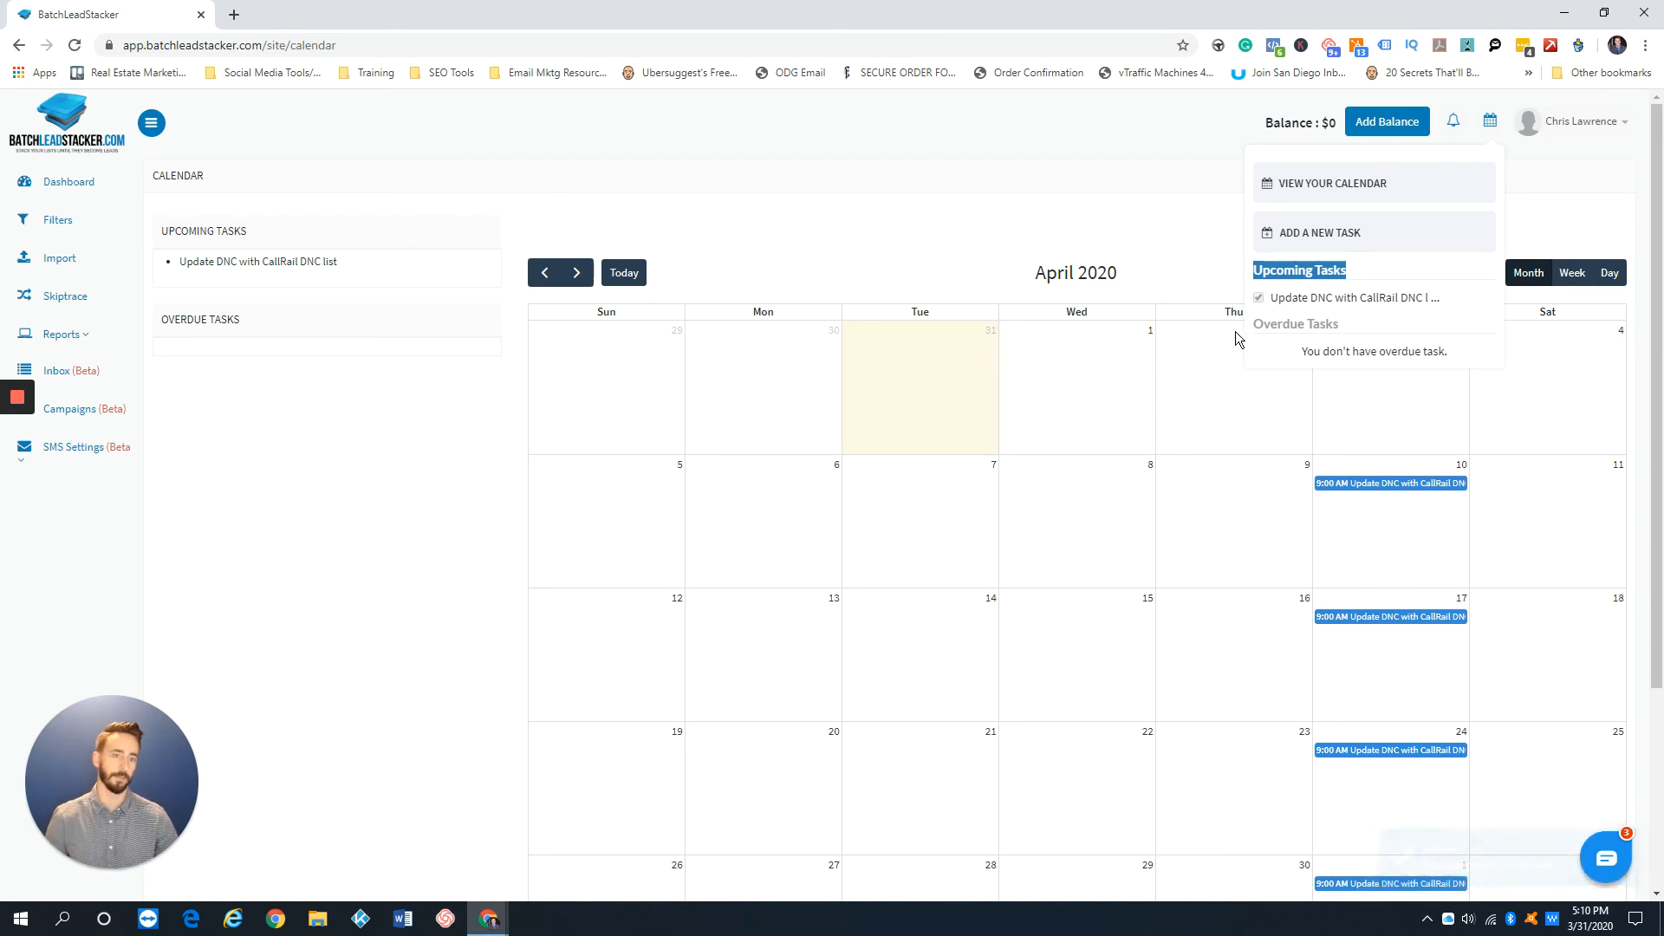
left_click_drag(1256, 325, 1339, 325)
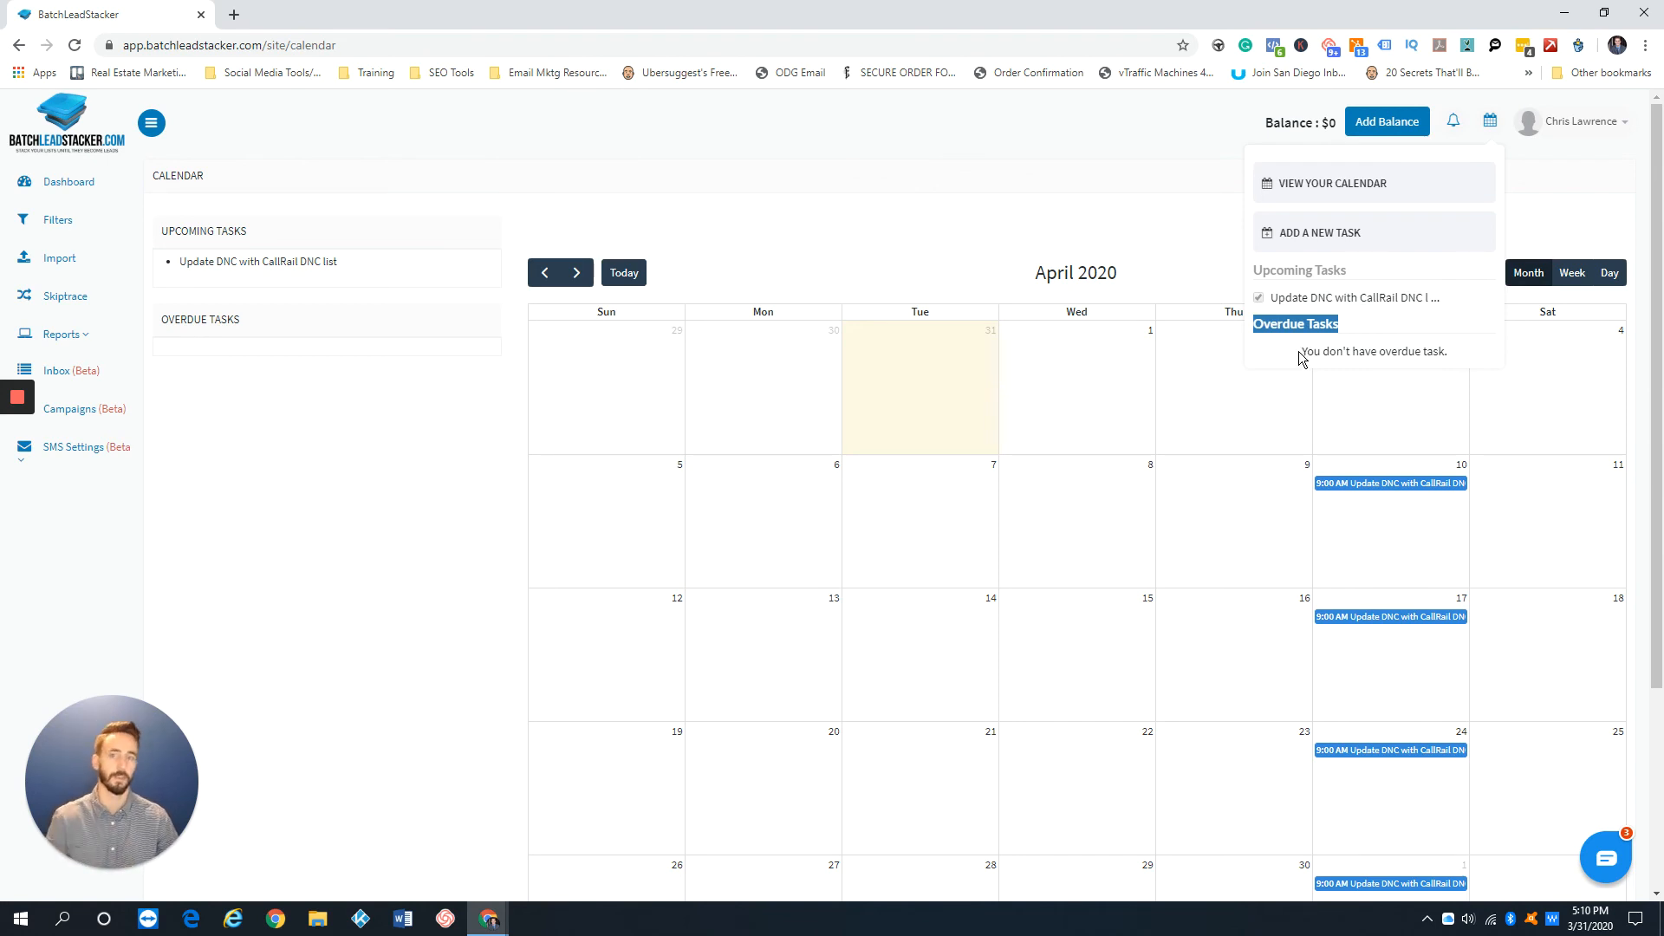
left_click(1116, 169)
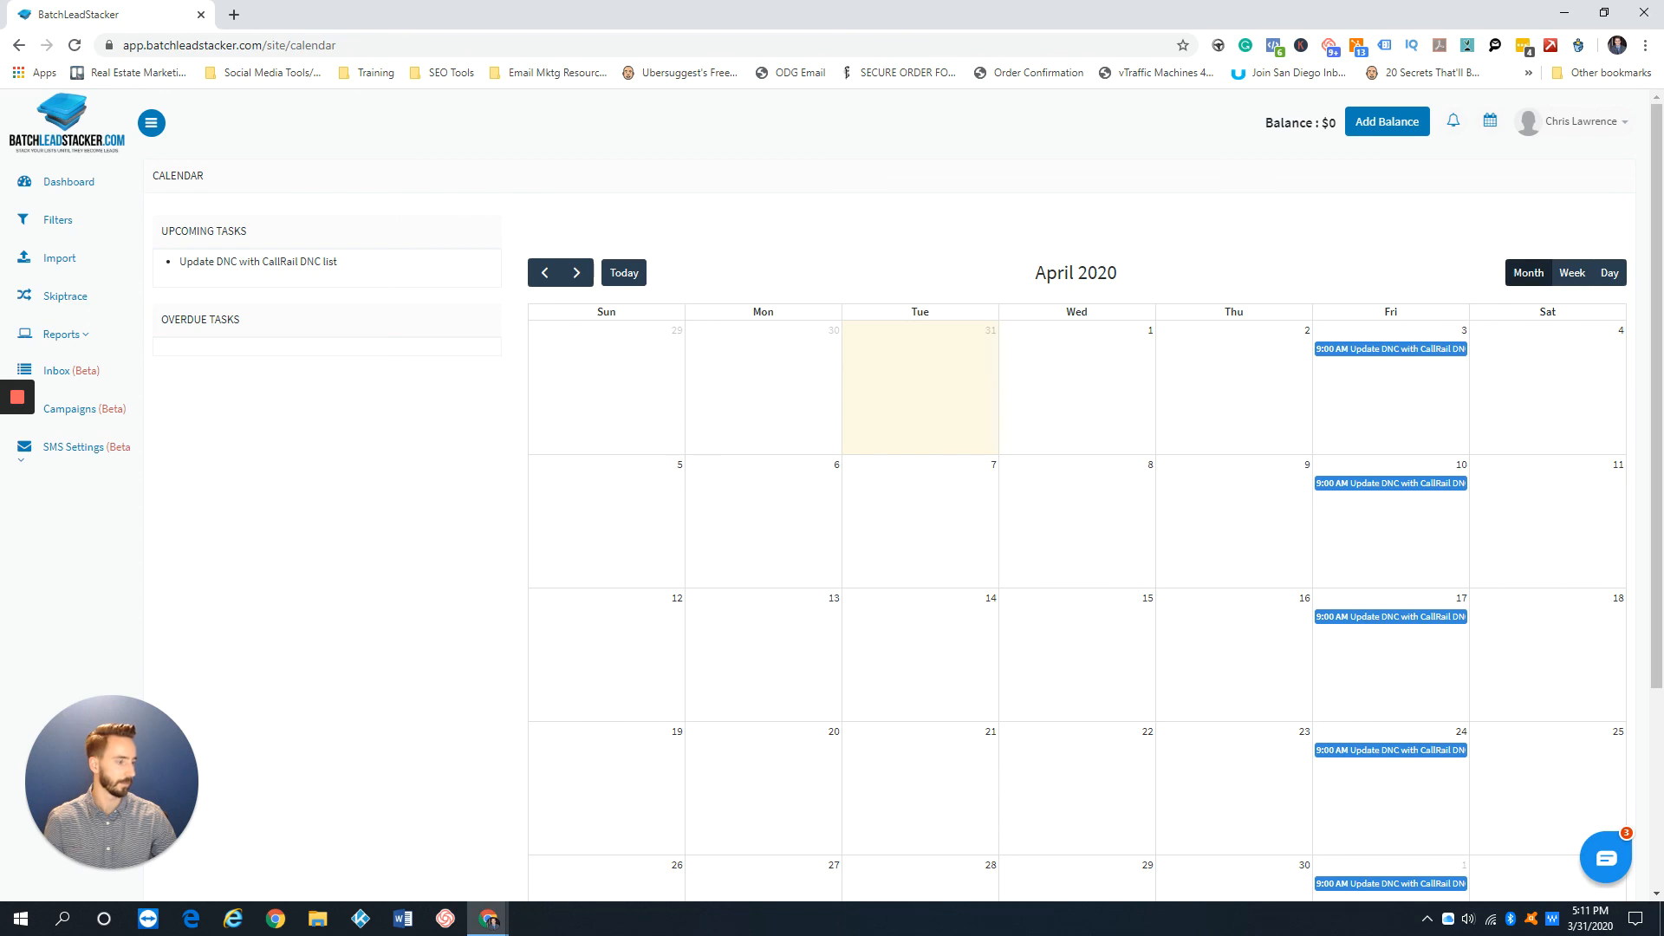
Step: Look over the account menu's options and close it without choosing any
left_click(1565, 128)
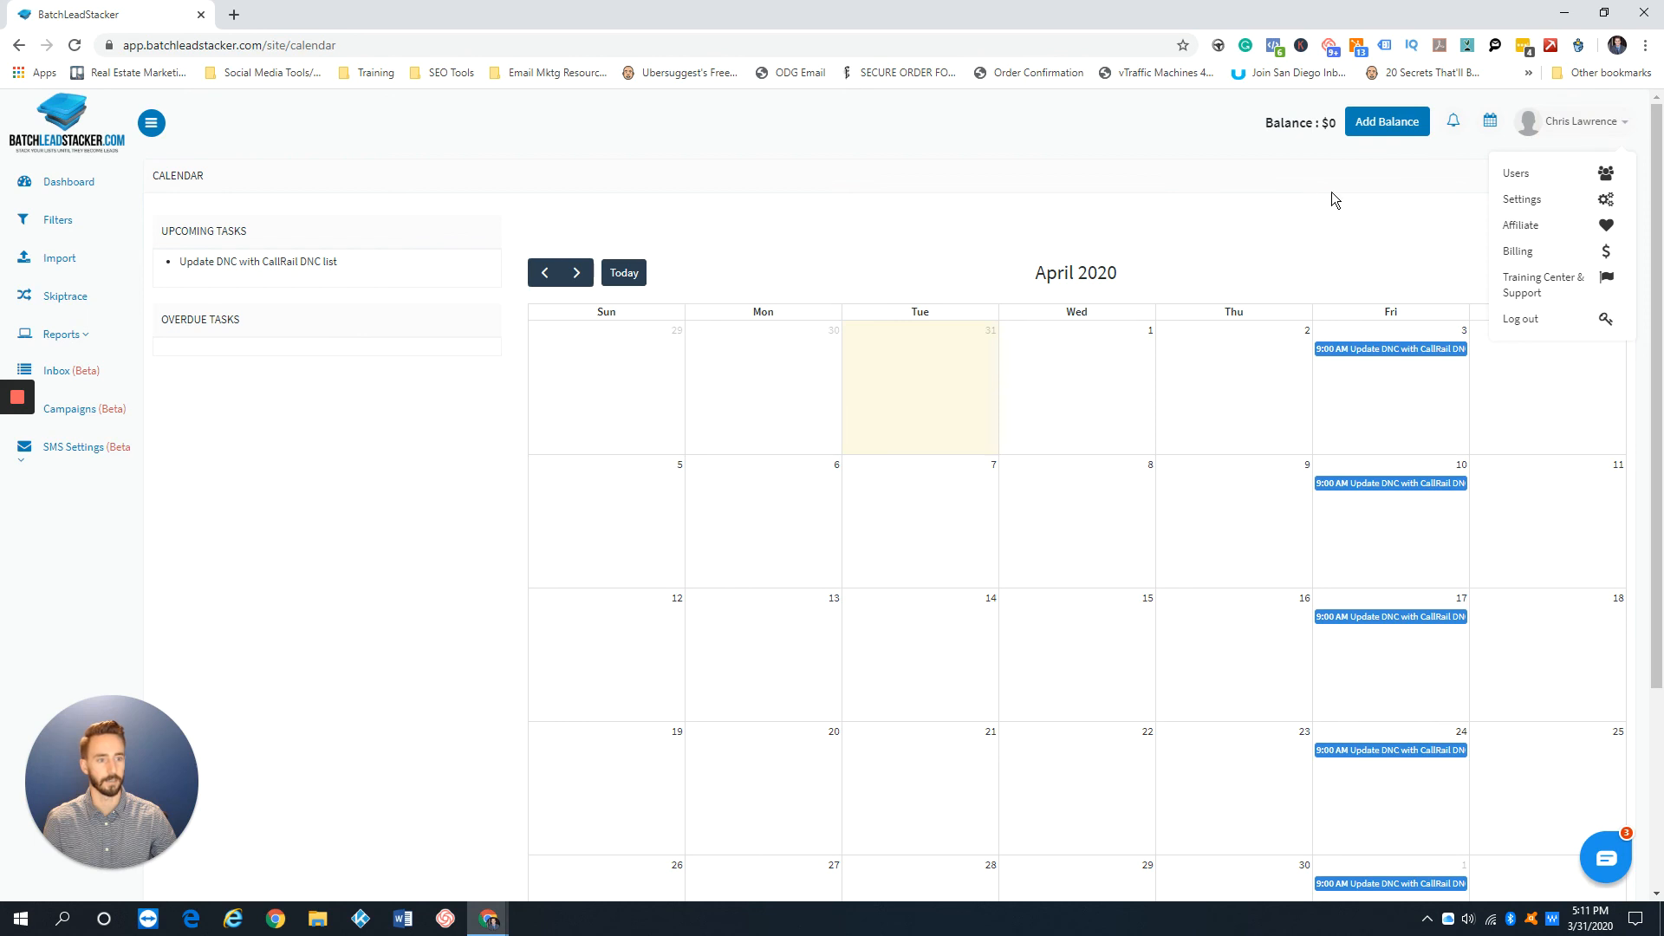
left_click(1169, 139)
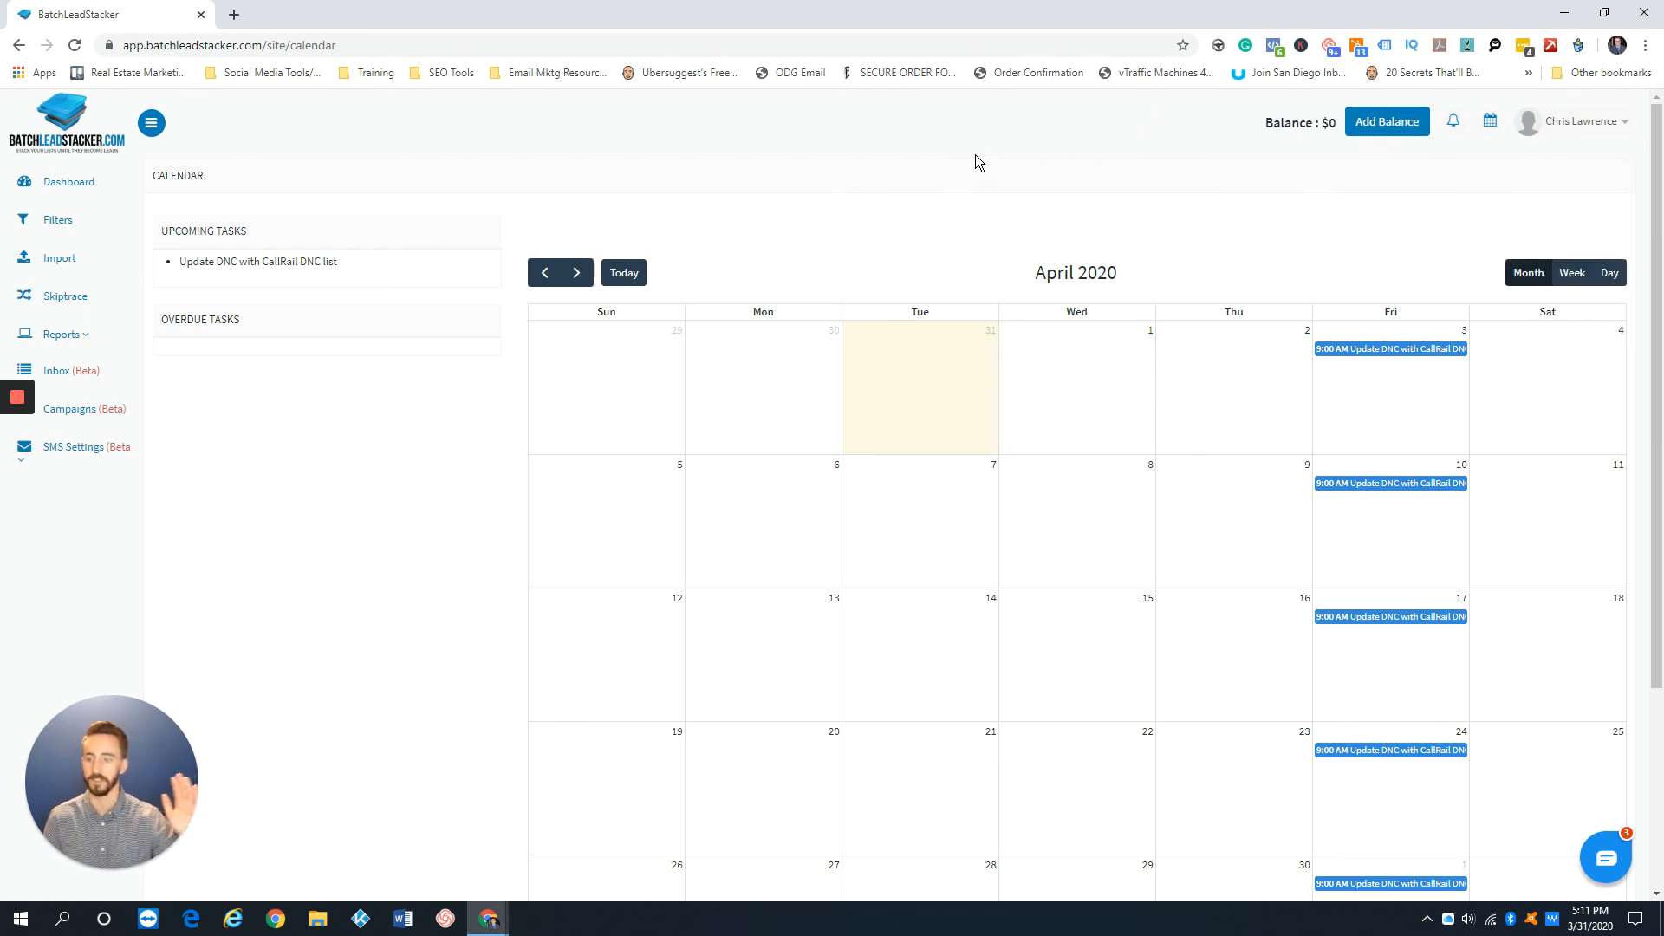